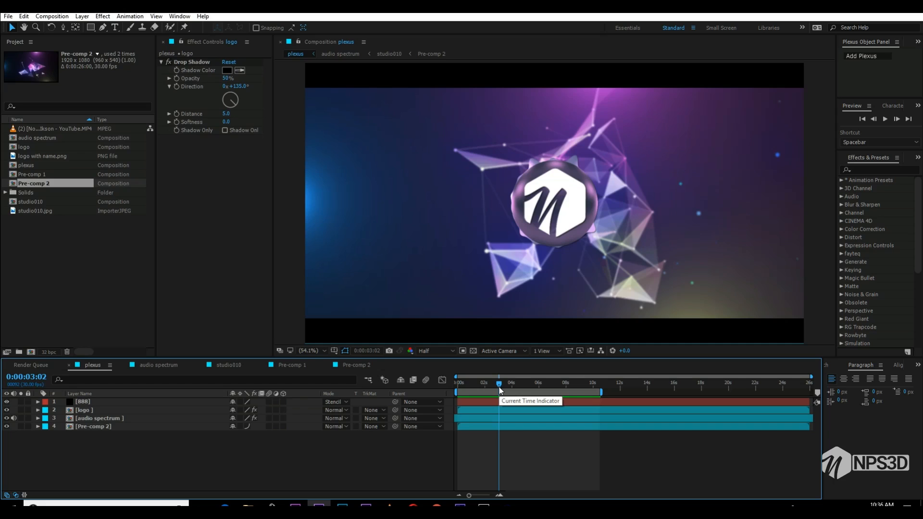
- Preview the finished plexus composition from the start and scrub to about 8 seconds
{"action": "left_click_drag", "start_coordinate": [499, 387], "coordinate": [439, 396]}
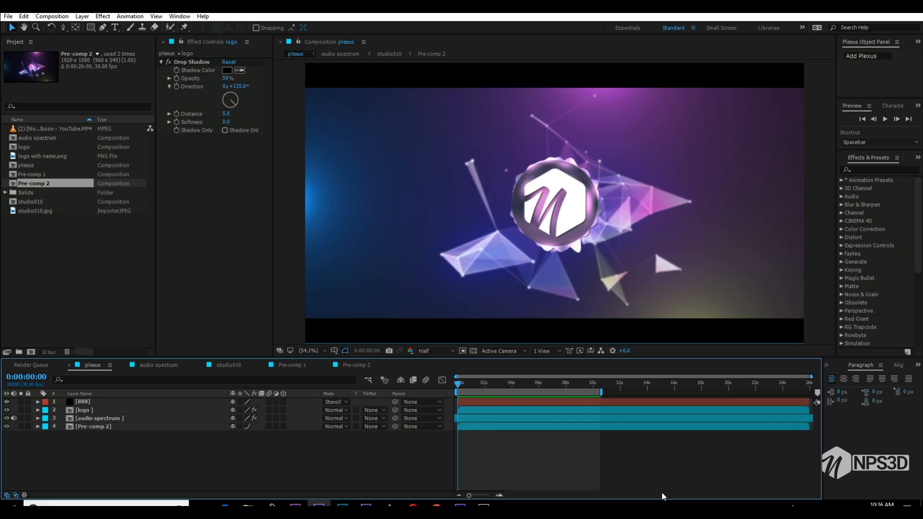
{"action": "key", "text": "space"}
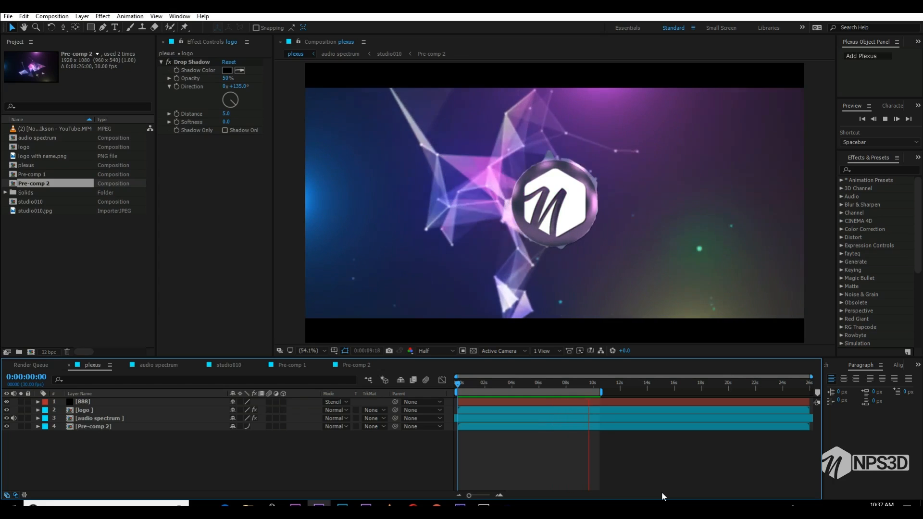
{"action": "left_click_drag", "start_coordinate": [541, 381], "coordinate": [565, 385]}
- Save the finished plexus project and start a new empty project
{"action": "key", "text": "ctrl+s"}
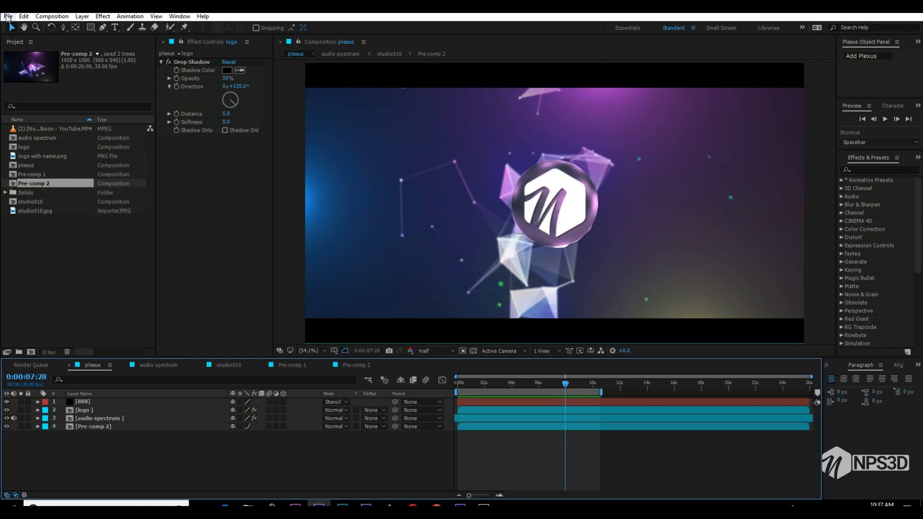
{"action": "left_click", "coordinate": [7, 17]}
{"action": "mouse_move", "coordinate": [19, 27]}
{"action": "left_click", "coordinate": [205, 29]}
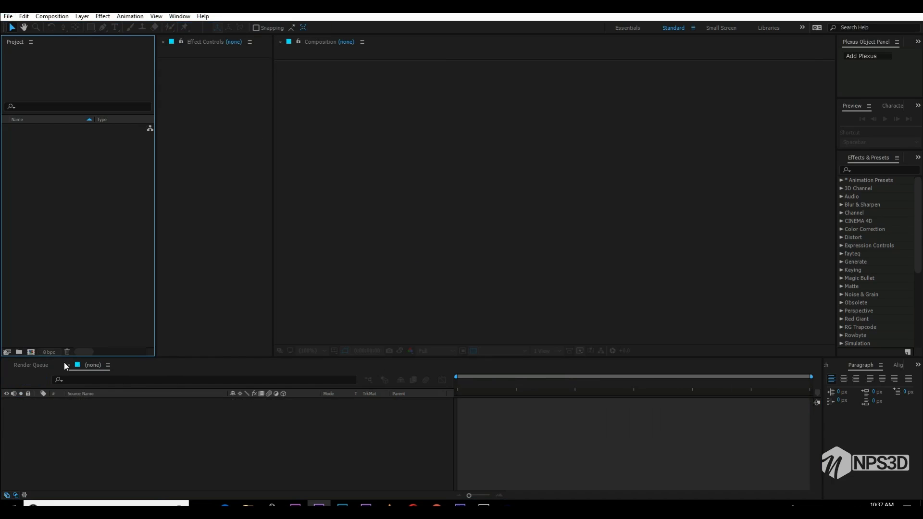
- Set the project color depth to 32 bits per channel and create a new composition named plexus
{"action": "left_click", "coordinate": [51, 352], "text": "alt"}
{"action": "left_click", "coordinate": [51, 352], "text": "alt"}
{"action": "left_click", "coordinate": [32, 352]}
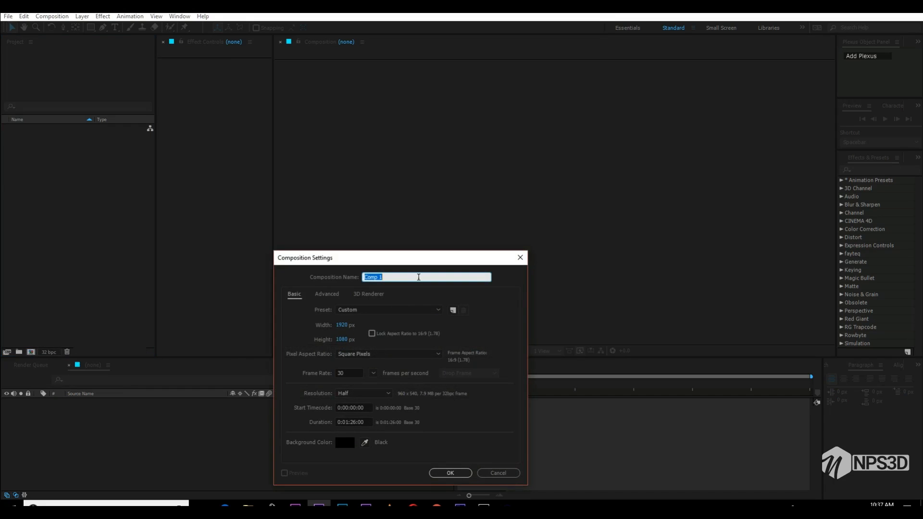
{"action": "type", "text": "plexus"}
{"action": "key", "text": "Return"}
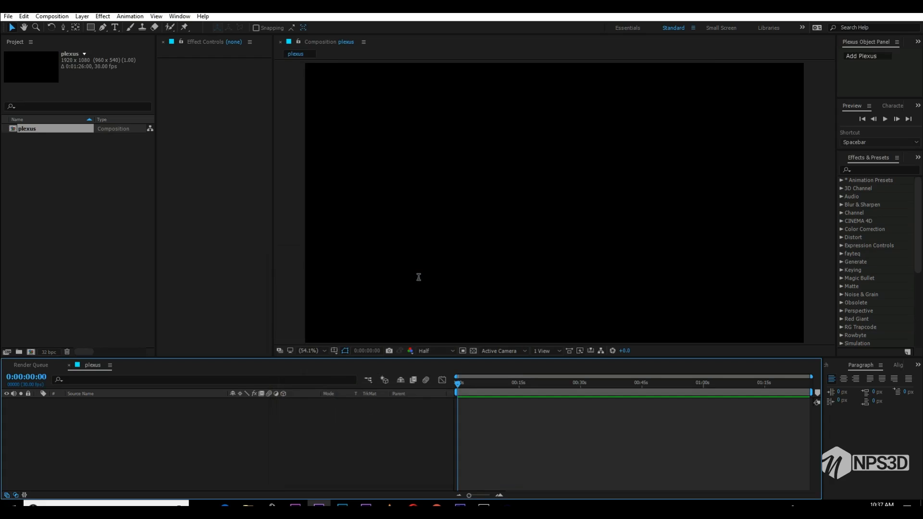
- Create a light gray solid in the composition and rename its layer plexus
{"action": "right_click", "coordinate": [277, 469]}
{"action": "mouse_move", "coordinate": [336, 378]}
{"action": "left_click", "coordinate": [434, 402]}
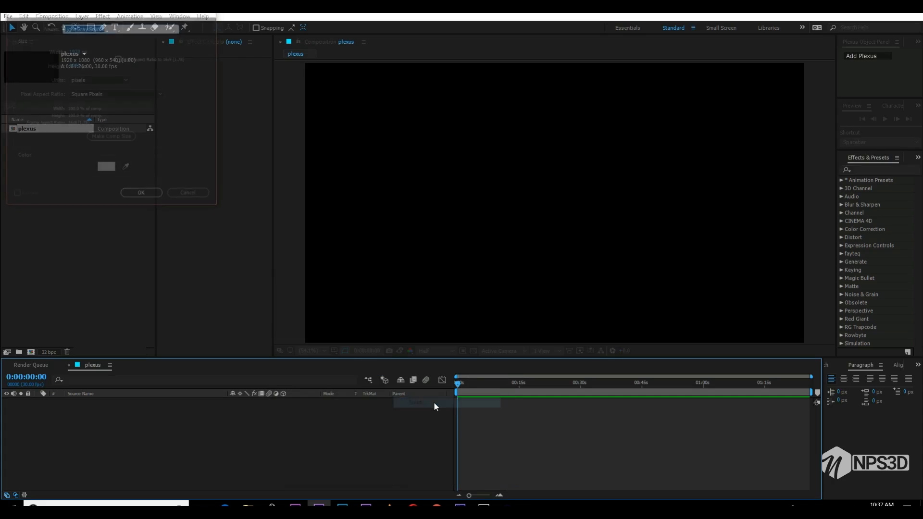
{"action": "key", "text": "Return"}
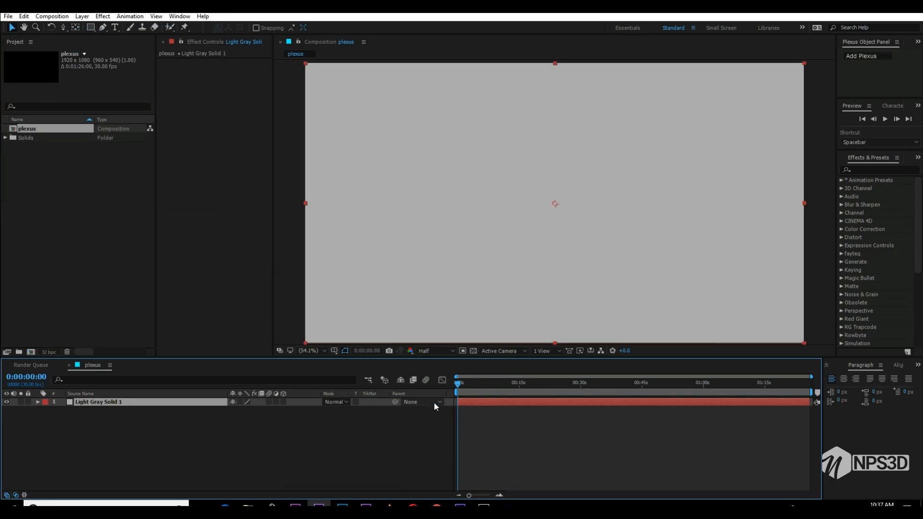
{"action": "key", "text": "Return"}
{"action": "type", "text": "plexus"}
{"action": "key", "text": "Return"}
- Apply the Plexus effect to the plexus layer and enlarge the areas showing its effect controls and object tree
{"action": "left_click", "coordinate": [873, 56]}
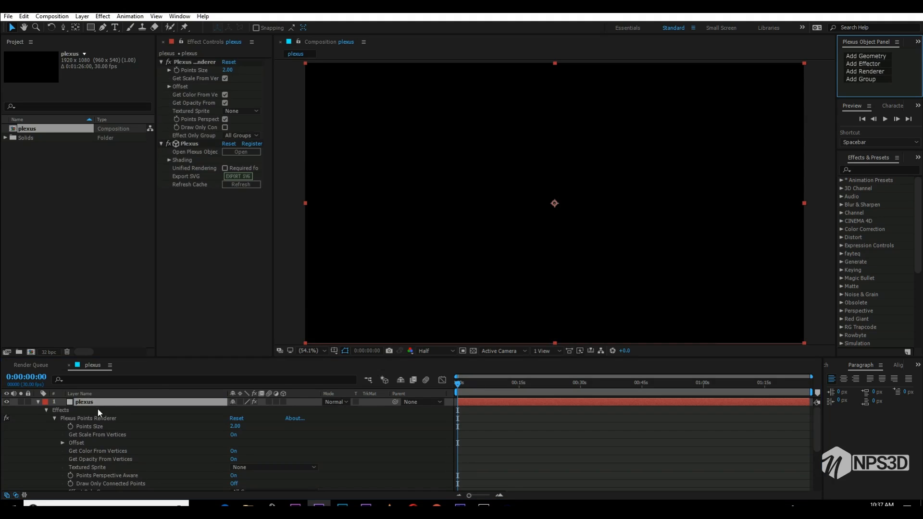
{"action": "left_click", "coordinate": [53, 418]}
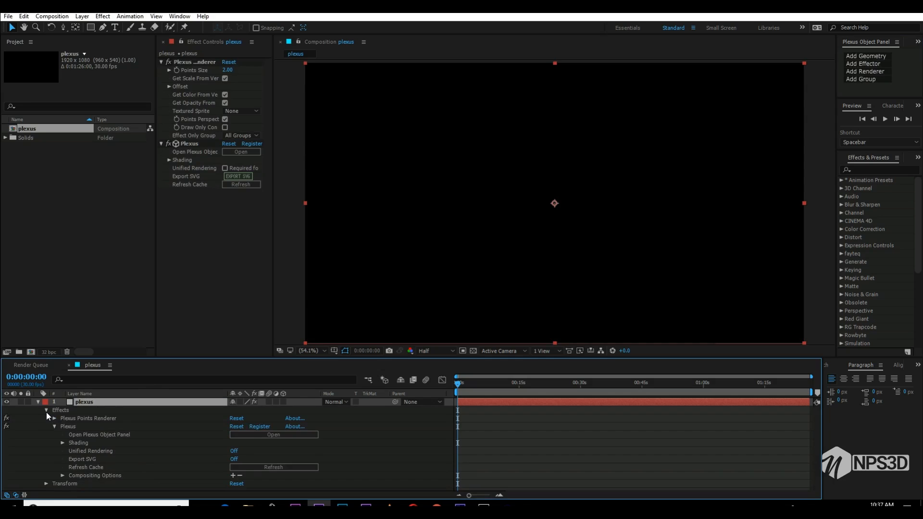
{"action": "left_click", "coordinate": [46, 410]}
{"action": "left_click", "coordinate": [91, 445]}
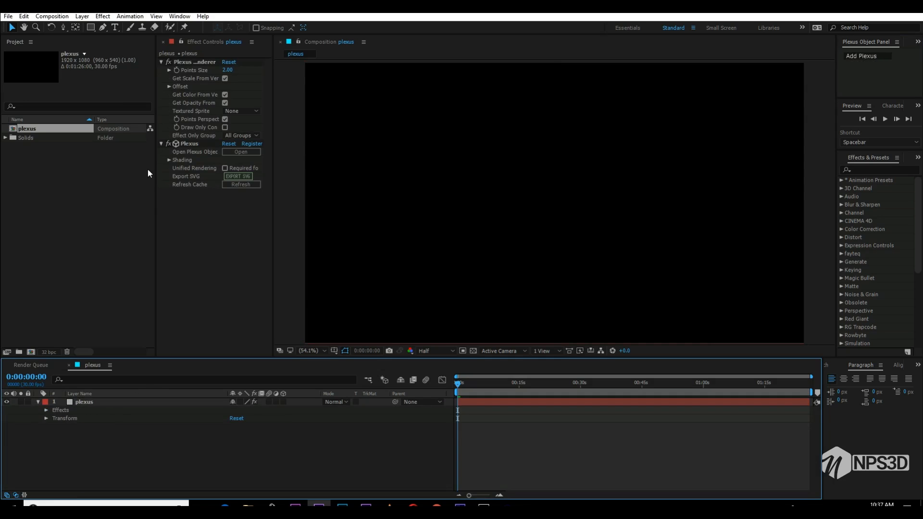
{"action": "left_click_drag", "start_coordinate": [155, 180], "coordinate": [110, 181]}
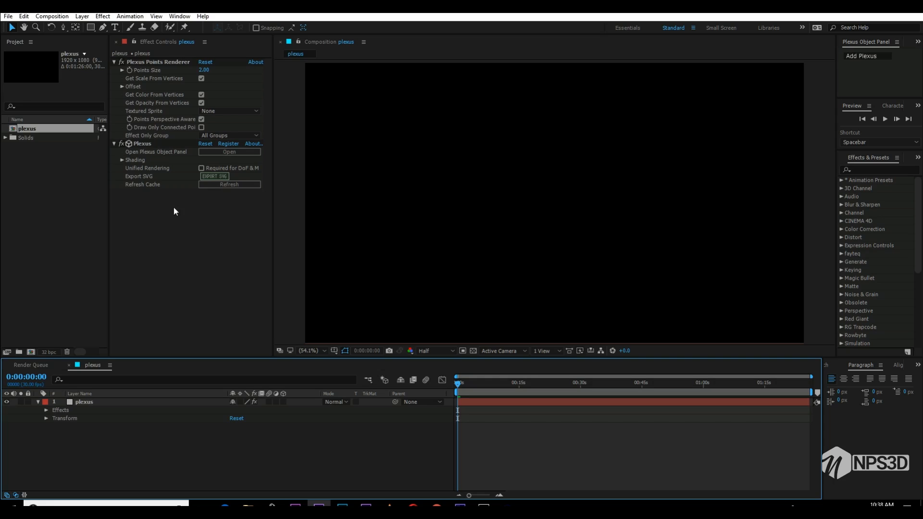
{"action": "left_click", "coordinate": [97, 402]}
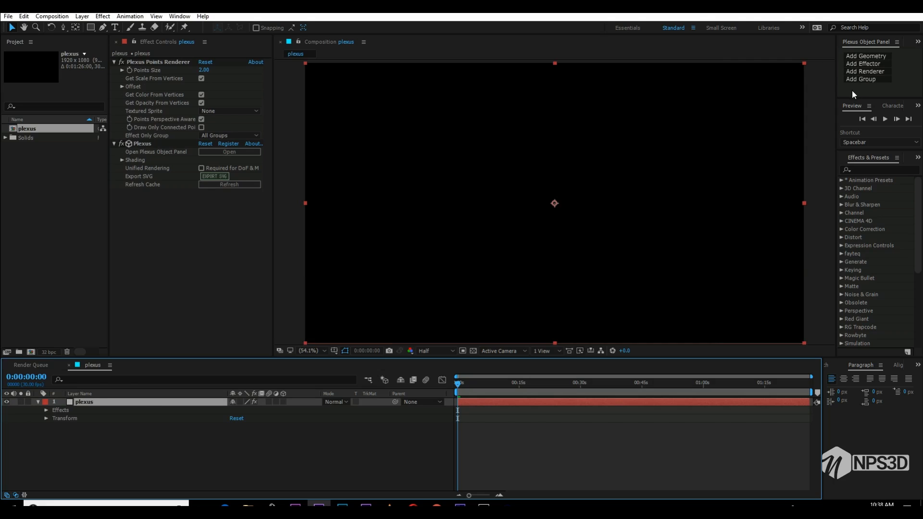
{"action": "left_click_drag", "start_coordinate": [856, 97], "coordinate": [858, 124]}
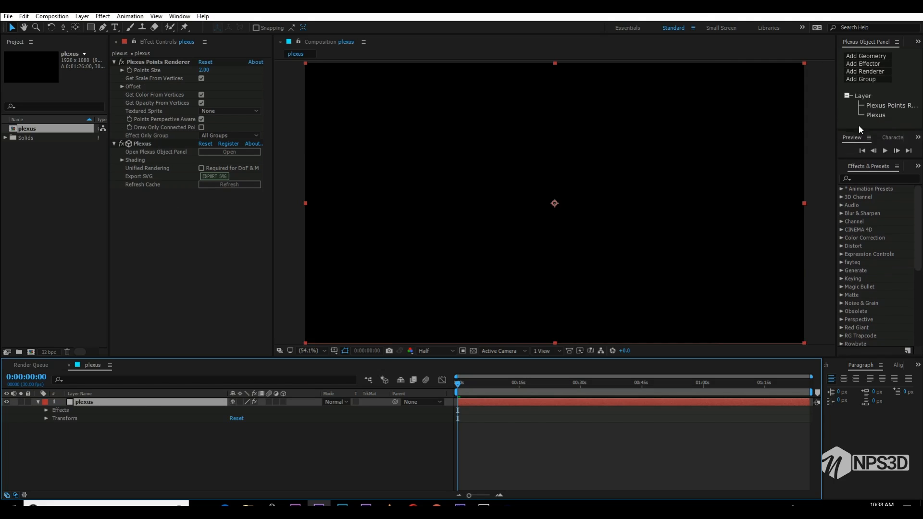
- Add a Primitives geometry object to the Plexus effect and set its cube's X Points to 1
{"action": "left_click", "coordinate": [870, 57]}
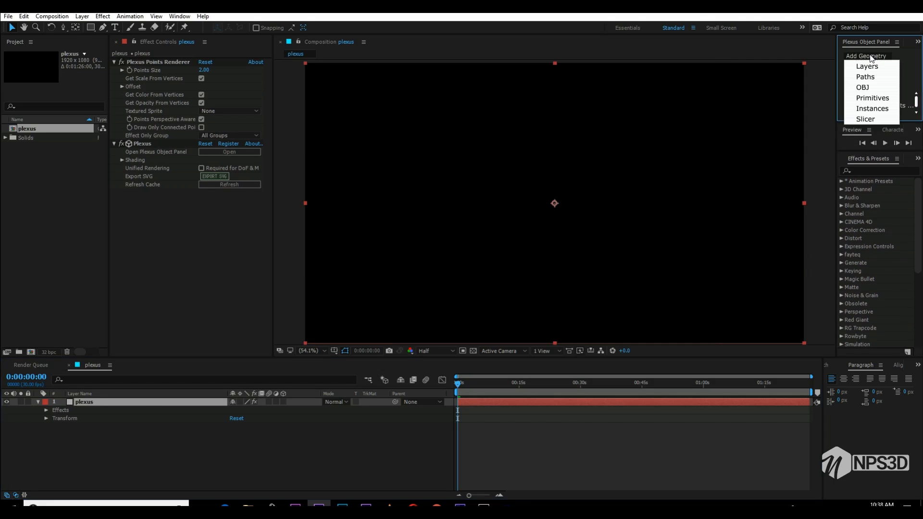
{"action": "left_click", "coordinate": [872, 98]}
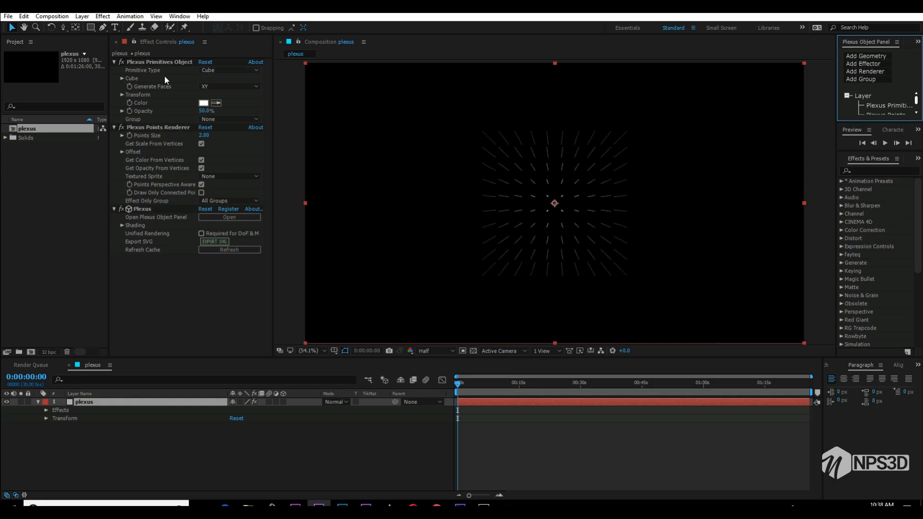
{"action": "left_click", "coordinate": [121, 79]}
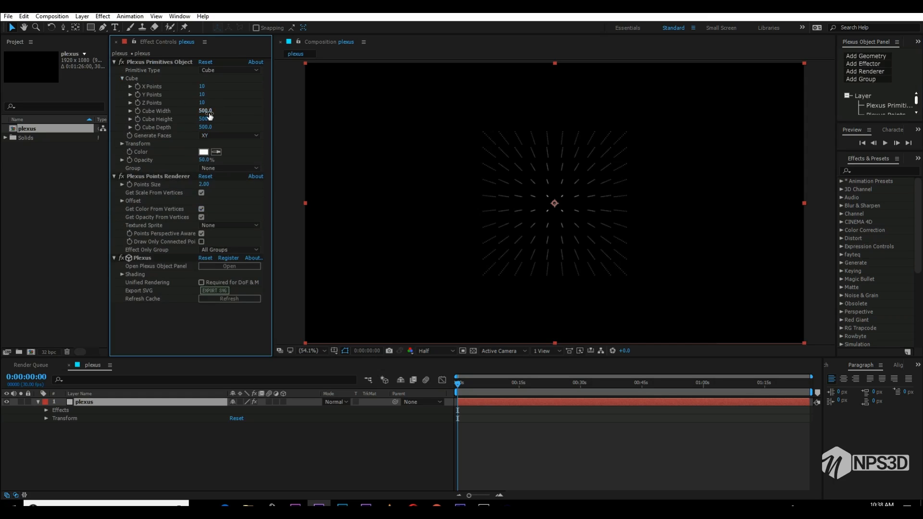
{"action": "left_click", "coordinate": [201, 87]}
- Add a two-node camera with the 28mm preset to the composition
{"action": "right_click", "coordinate": [192, 462]}
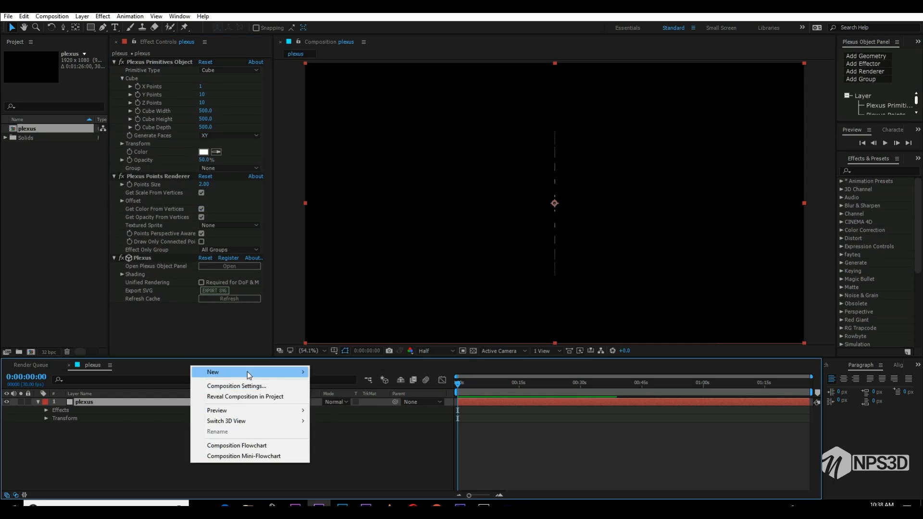
{"action": "mouse_move", "coordinate": [247, 371]}
{"action": "left_click", "coordinate": [336, 417]}
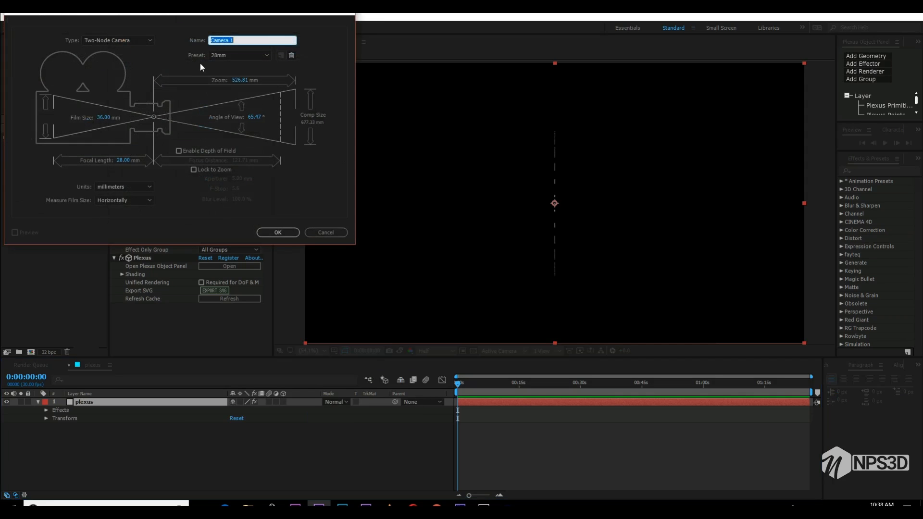
{"action": "left_click", "coordinate": [230, 59]}
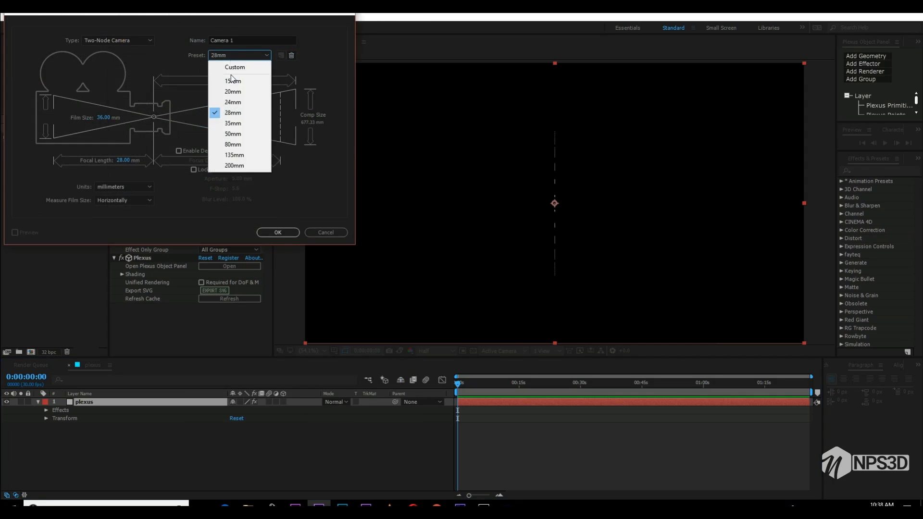
{"action": "left_click", "coordinate": [232, 113]}
{"action": "left_click", "coordinate": [281, 231]}
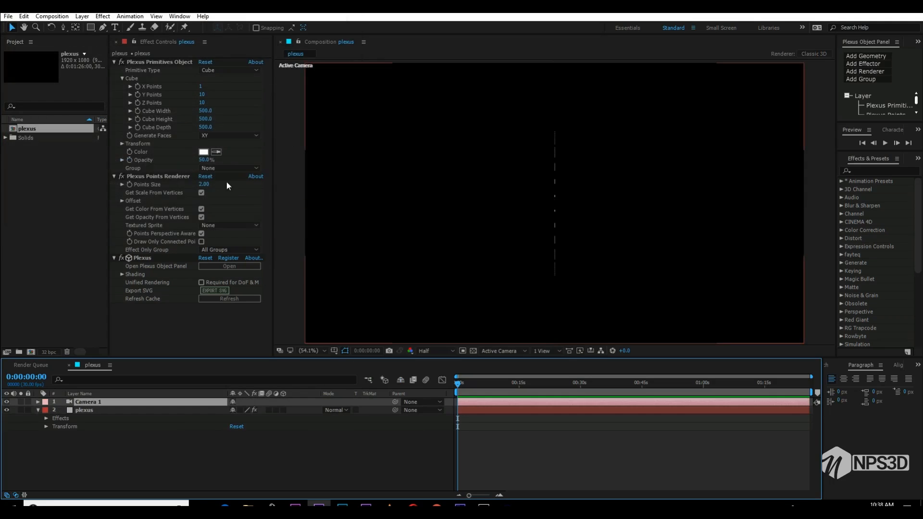
- Set the cube's X Points to 2 on the plexus layer and orbit the camera to an angled view
{"action": "left_click", "coordinate": [87, 409]}
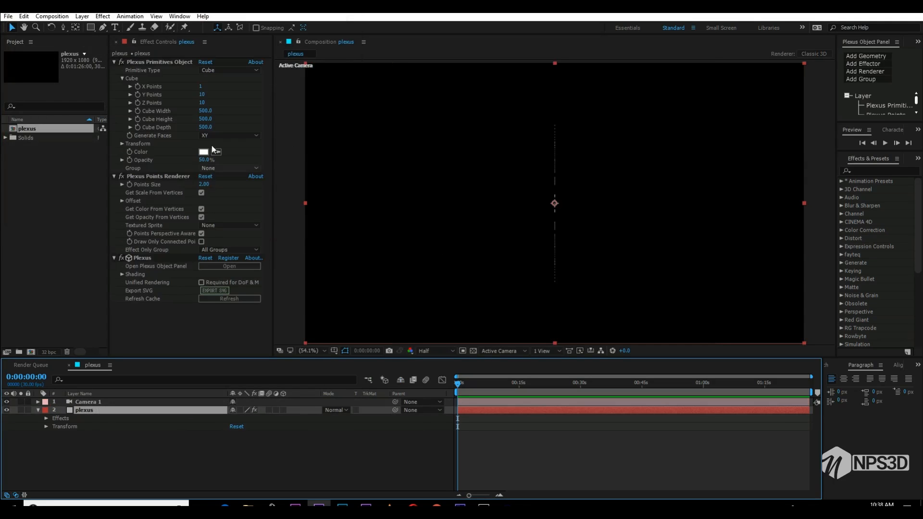
{"action": "left_click", "coordinate": [199, 86]}
{"action": "type", "text": "2"}
{"action": "key", "text": "Return"}
{"action": "key", "text": "c"}
{"action": "left_click_drag", "start_coordinate": [552, 196], "coordinate": [306, 182]}
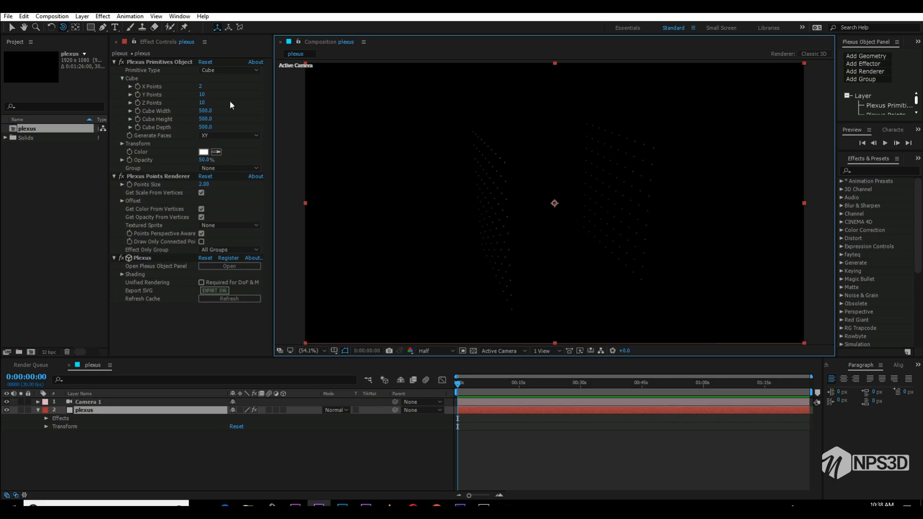
- Set the cube's Y Points and Z Points to 2
{"action": "left_click", "coordinate": [201, 94]}
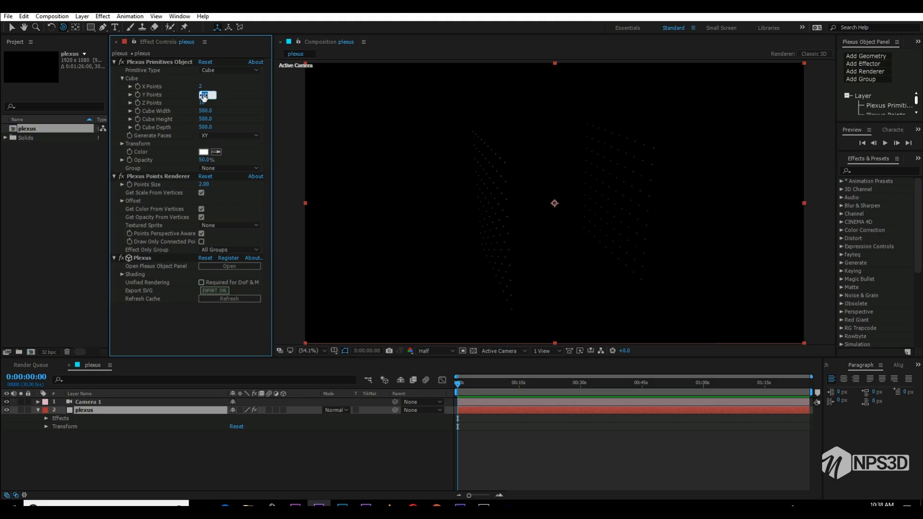
{"action": "key", "text": "Return"}
{"action": "left_click", "coordinate": [206, 105]}
{"action": "type", "text": "2"}
{"action": "key", "text": "Return"}
{"action": "left_click", "coordinate": [519, 238]}
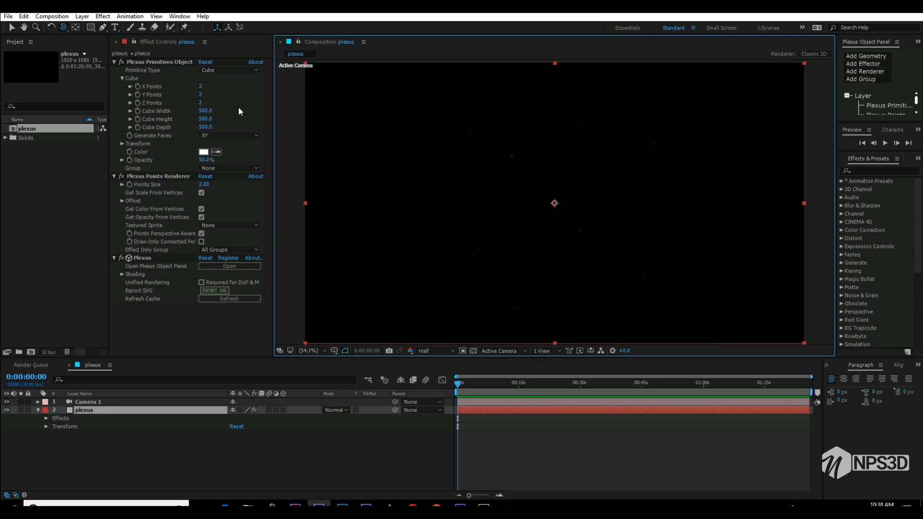
- Set the cube's X, Y and Z Points to 4 each
{"action": "left_click", "coordinate": [200, 87]}
{"action": "left_click", "coordinate": [200, 95]}
{"action": "type", "text": "4"}
{"action": "key", "text": "Return"}
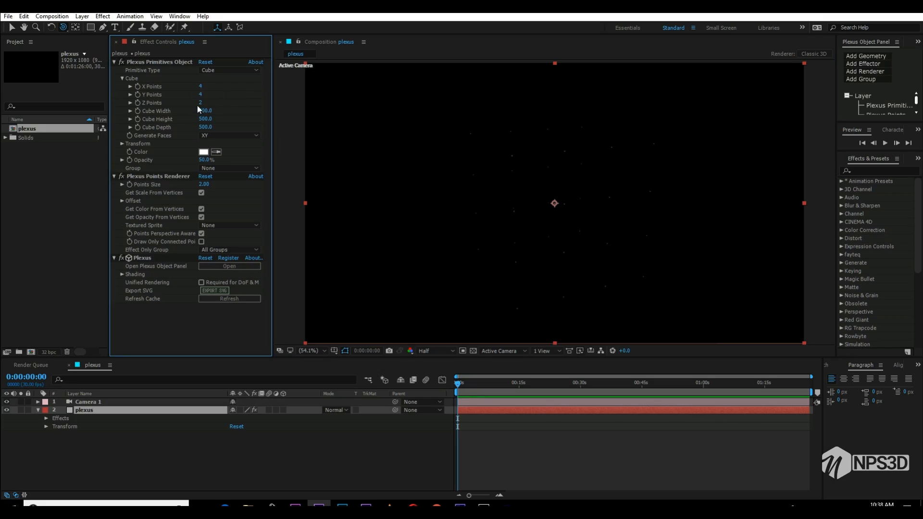
{"action": "left_click", "coordinate": [201, 102]}
{"action": "type", "text": "4"}
{"action": "key", "text": "Return"}
- Set the cube's width, height and depth to 90 each and move the camera in closer to it
{"action": "left_click", "coordinate": [206, 111]}
{"action": "type", "text": "90"}
{"action": "key", "text": "Return"}
{"action": "left_click", "coordinate": [206, 119]}
{"action": "type", "text": "90"}
{"action": "key", "text": "Return"}
{"action": "left_click", "coordinate": [208, 127]}
{"action": "type", "text": "90"}
{"action": "key", "text": "Return"}
{"action": "left_click_drag", "start_coordinate": [566, 217], "coordinate": [628, 160]}
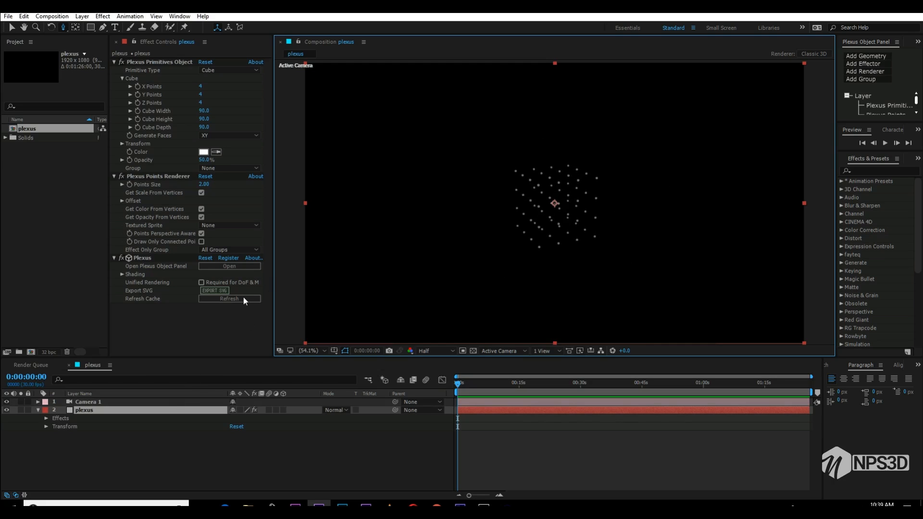
- Add a Noise effector to the Plexus effect and collapse the Primitives object's settings
{"action": "left_click", "coordinate": [866, 64]}
{"action": "left_click", "coordinate": [865, 70]}
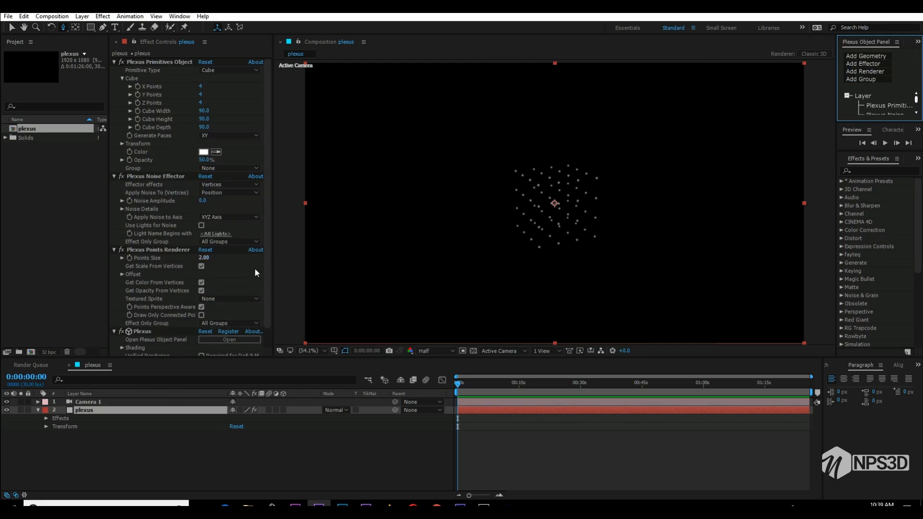
{"action": "left_click", "coordinate": [114, 62]}
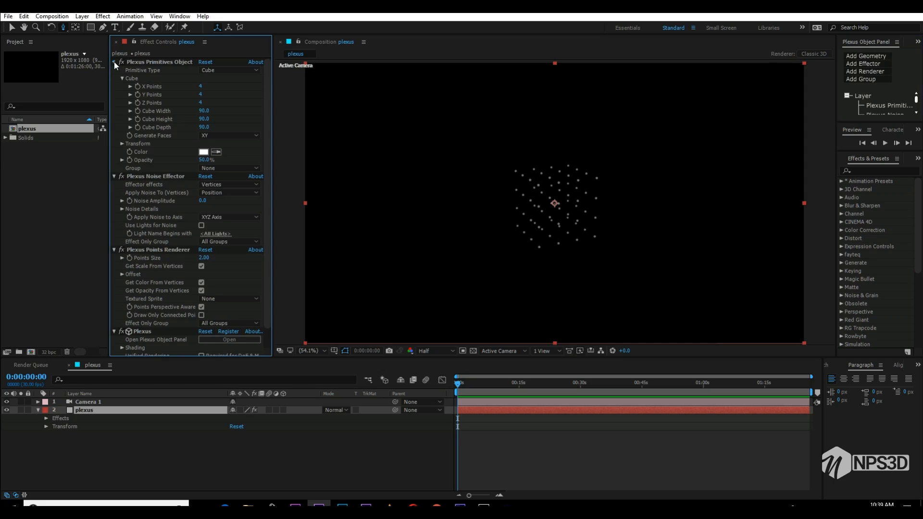
- Test a noise amplitude of about 531 on the cube's points and set it back to 0
{"action": "mouse_move", "coordinate": [204, 94]}
{"action": "left_mouse_down"}
{"action": "mouse_move", "coordinate": [360, 78]}
{"action": "mouse_move", "coordinate": [474, 173]}
{"action": "mouse_move", "coordinate": [408, 167]}
{"action": "mouse_move", "coordinate": [335, 132]}
{"action": "mouse_move", "coordinate": [234, 184]}
{"action": "mouse_move", "coordinate": [514, 130]}
{"action": "mouse_move", "coordinate": [449, 135]}
{"action": "left_mouse_up"}
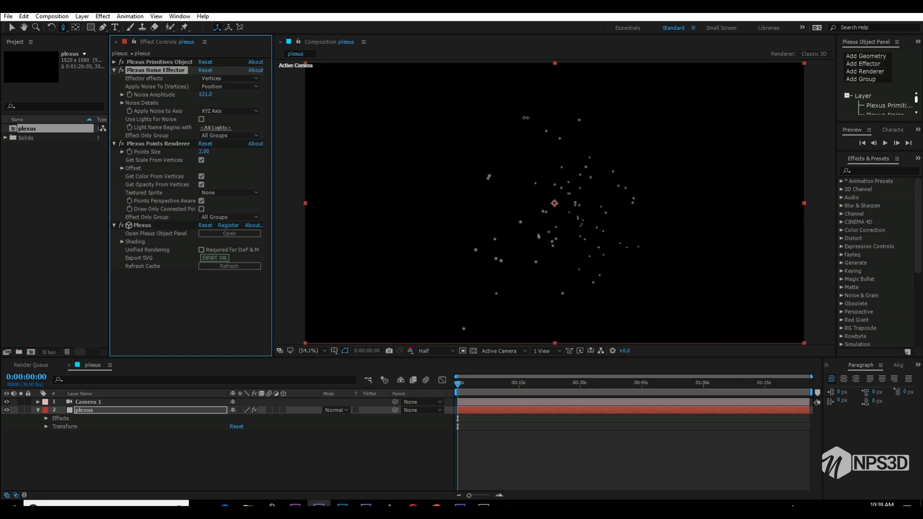
{"action": "left_click", "coordinate": [204, 94]}
{"action": "type", "text": "0"}
{"action": "key", "text": "Return"}
- Add a Lines renderer to the Plexus effect and set its line thickness to 0.4
{"action": "left_click", "coordinate": [862, 72]}
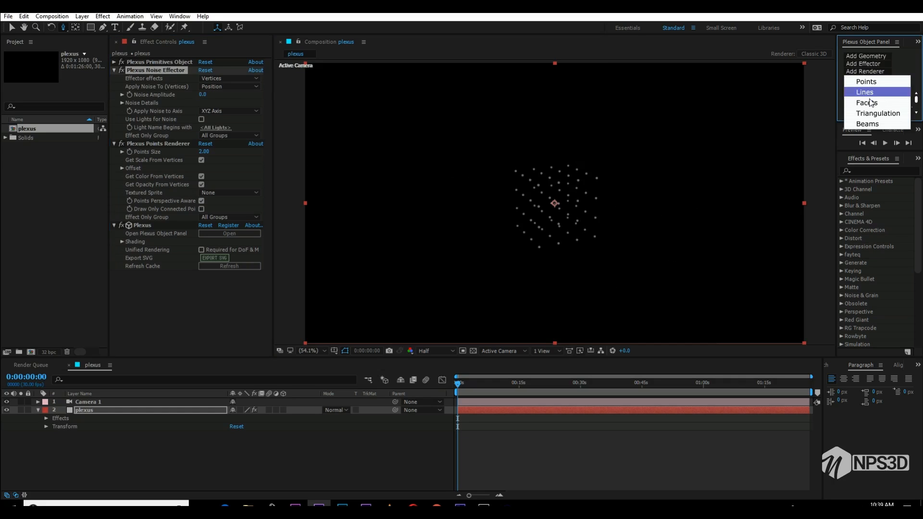
{"action": "key", "text": "Return"}
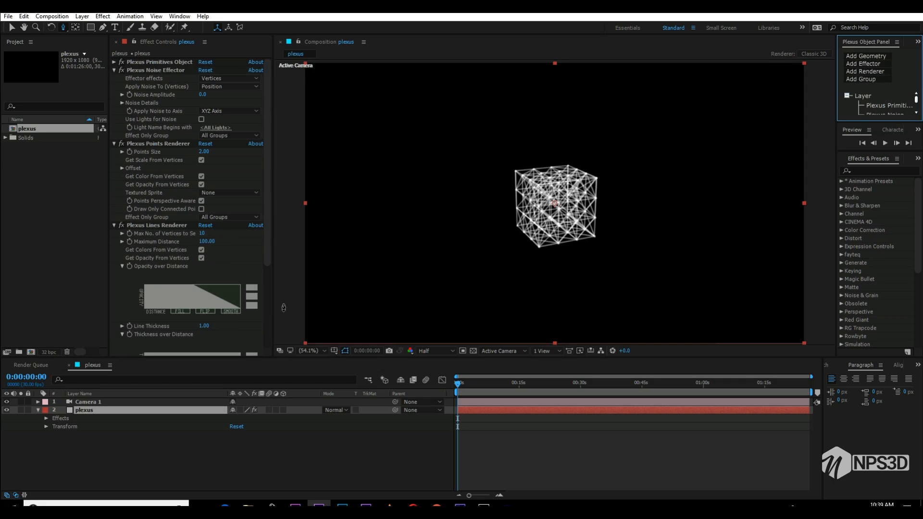
{"action": "left_click", "coordinate": [206, 325]}
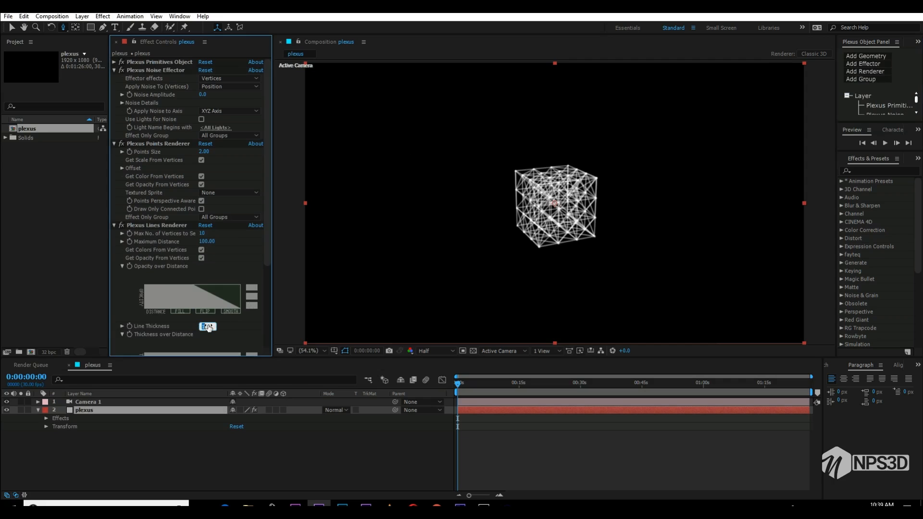
{"action": "type", "text": "0.4"}
{"action": "key", "text": "Return"}
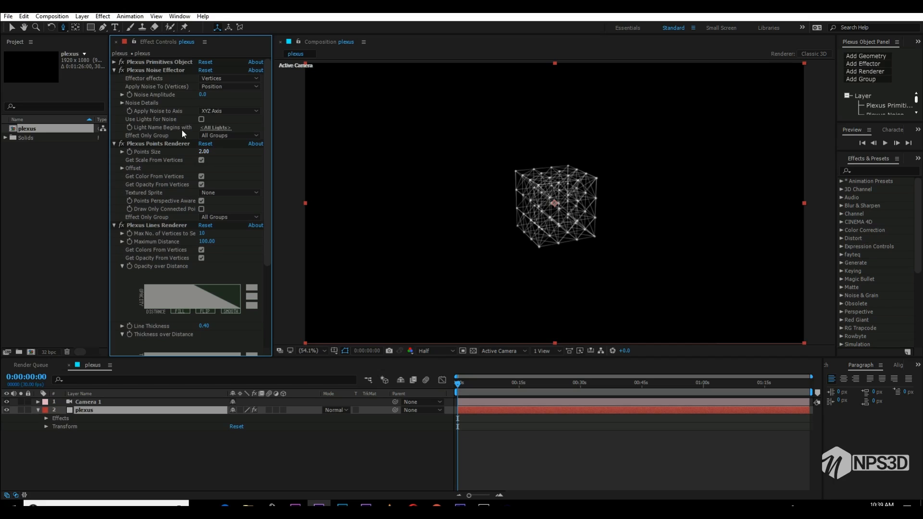
- Raise the Noise effector's noise amplitude to about 508 to scatter the connected points
{"action": "left_click_drag", "start_coordinate": [202, 94], "coordinate": [447, 94]}
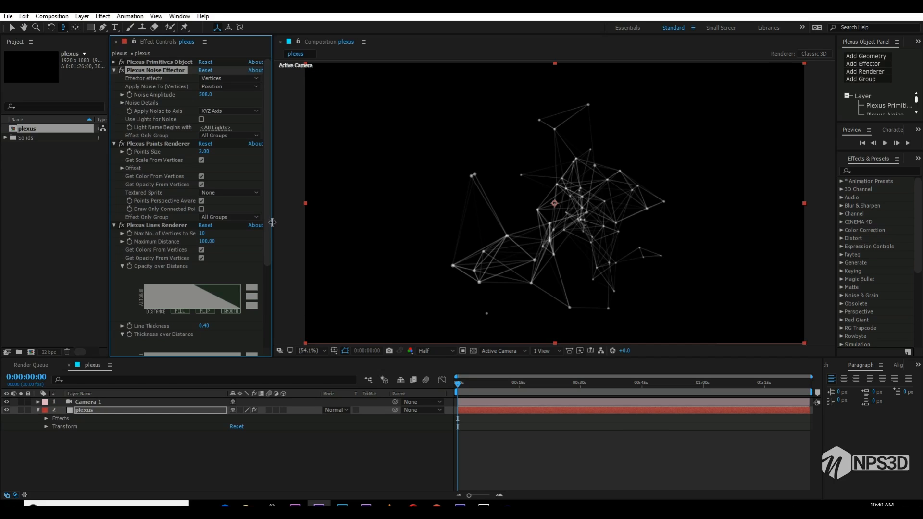
- Widen the effect settings area, disable Get Opacity From Vertices on the Lines renderer, and set its lines opacity to 33%
{"action": "left_click_drag", "start_coordinate": [267, 255], "coordinate": [267, 282]}
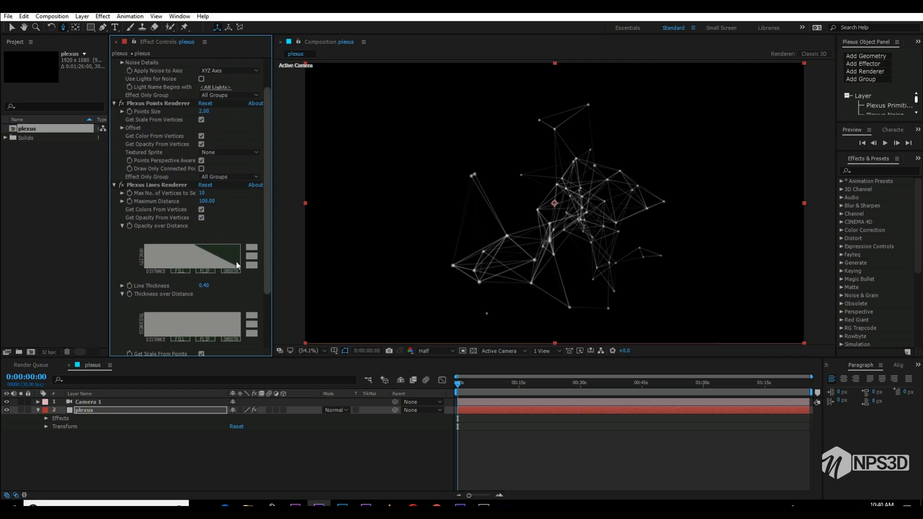
{"action": "left_click_drag", "start_coordinate": [110, 255], "coordinate": [16, 241]}
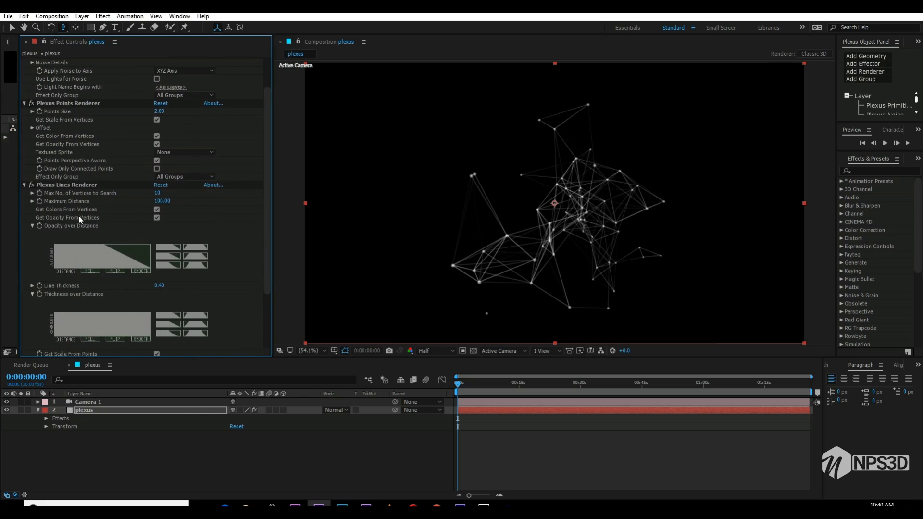
{"action": "left_click", "coordinate": [156, 218]}
{"action": "mouse_move", "coordinate": [159, 225]}
{"action": "left_mouse_down"}
{"action": "mouse_move", "coordinate": [129, 226]}
{"action": "mouse_move", "coordinate": [156, 219]}
{"action": "mouse_move", "coordinate": [143, 225]}
{"action": "left_mouse_up"}
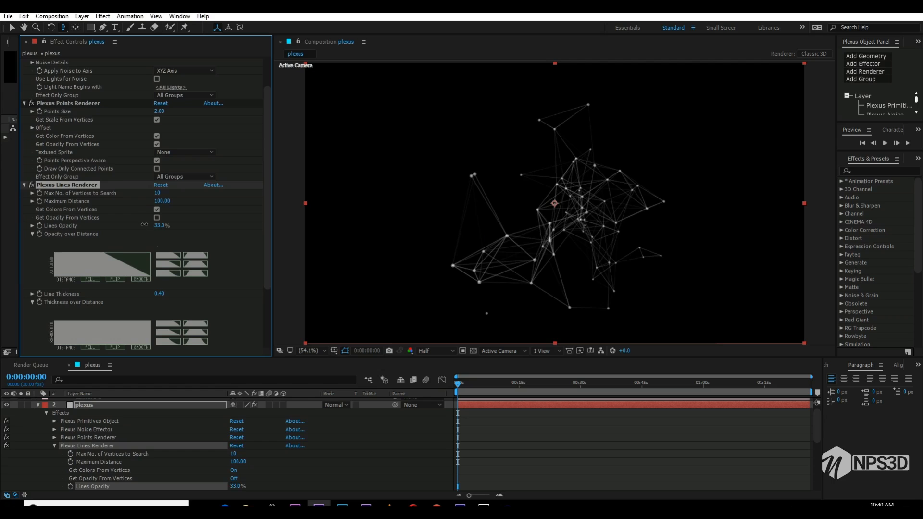
- Apply the curved falloff preset to the lines' opacity and thickness over distance, and raise the lines opacity to 83%
{"action": "left_click", "coordinate": [169, 275]}
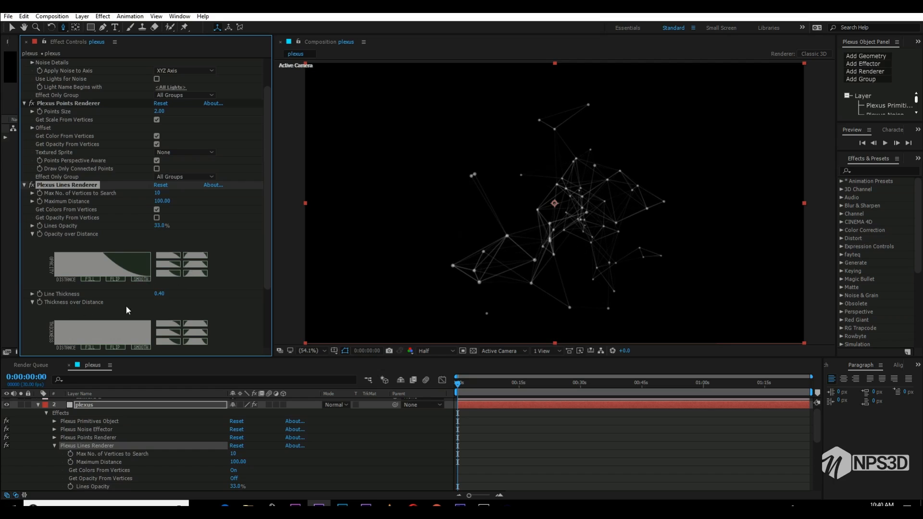
{"action": "left_click", "coordinate": [174, 342]}
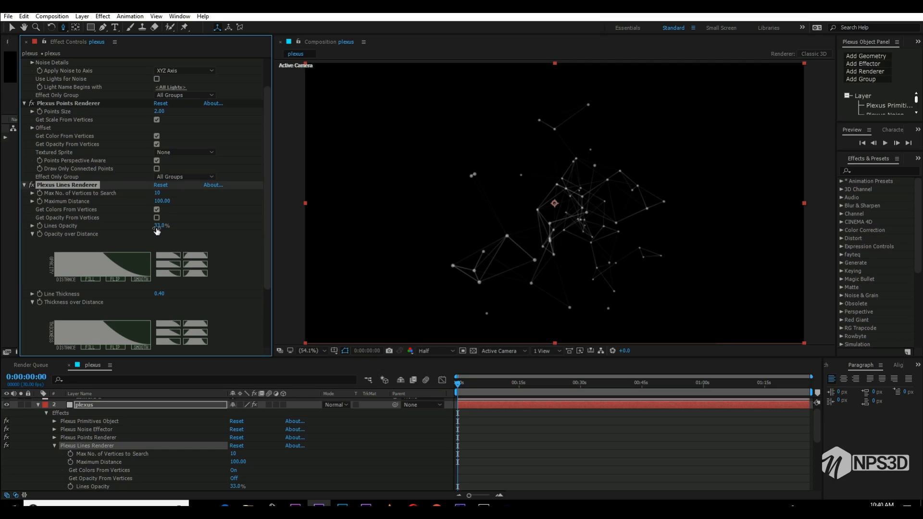
{"action": "left_click_drag", "start_coordinate": [159, 225], "coordinate": [170, 226]}
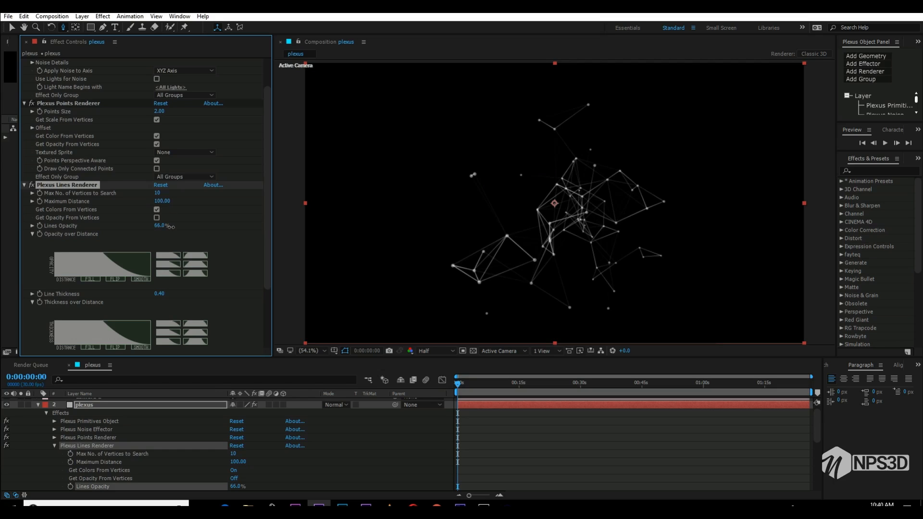
{"action": "left_click_drag", "start_coordinate": [171, 227], "coordinate": [178, 225]}
- Add a Triangulation renderer to the Plexus effect and briefly play the composition
{"action": "left_click", "coordinate": [872, 72]}
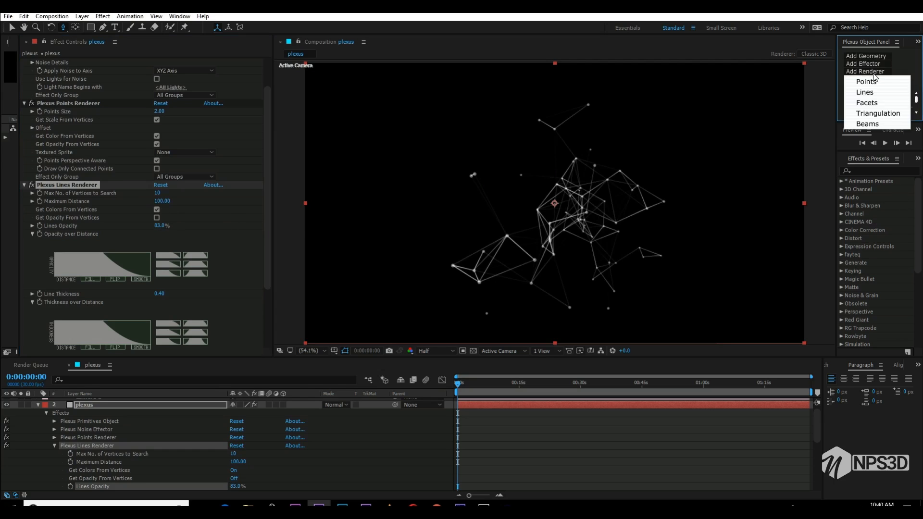
{"action": "left_click", "coordinate": [882, 114]}
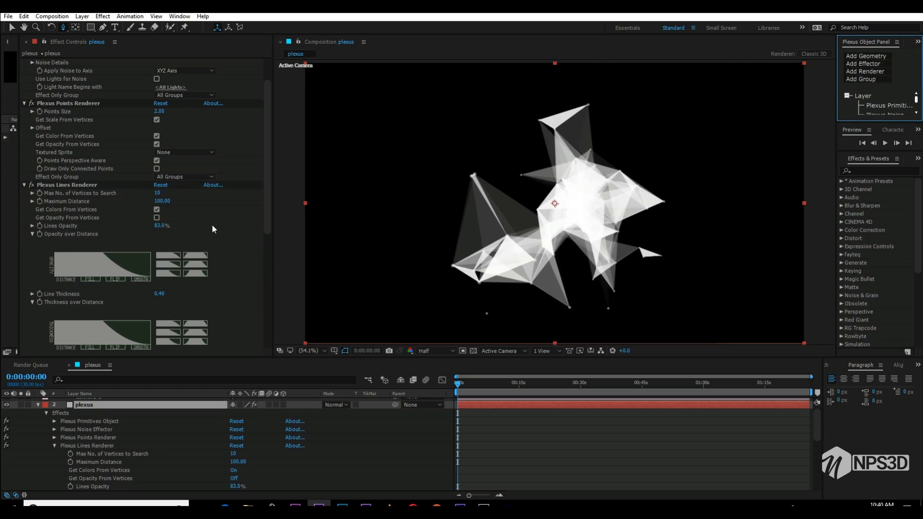
{"action": "left_click_drag", "start_coordinate": [262, 214], "coordinate": [258, 306]}
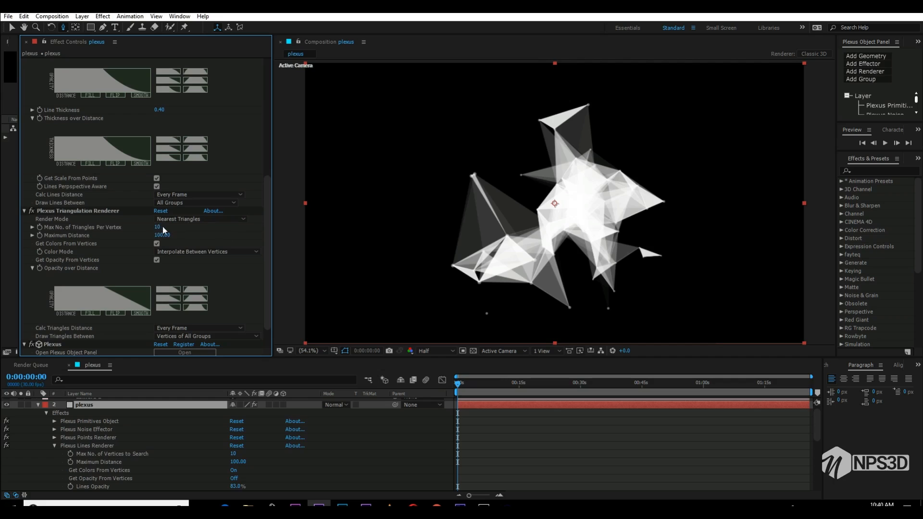
{"action": "key", "text": "space"}
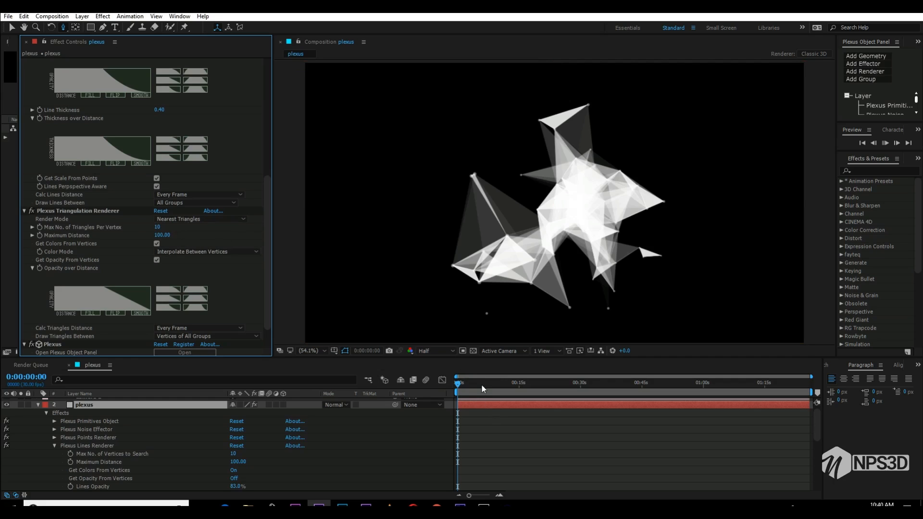
{"action": "key", "text": "space"}
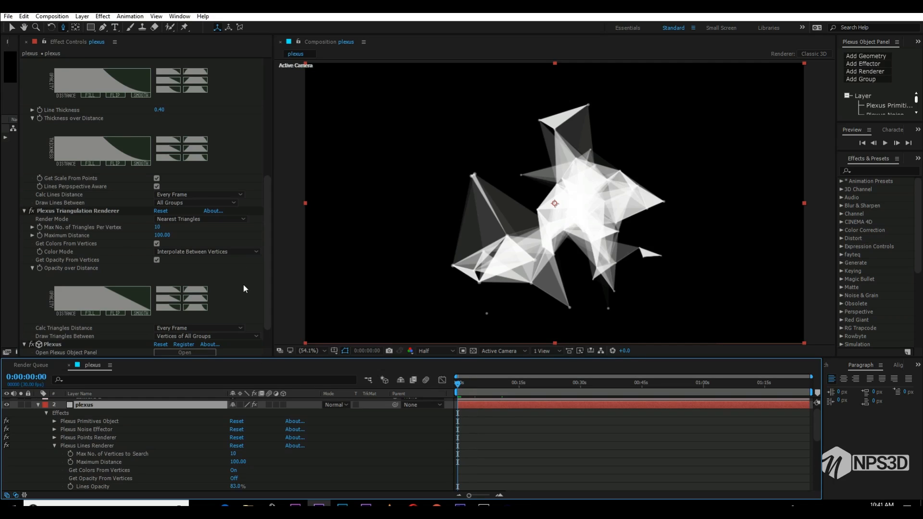
- Collapse the three renderers' settings, expand the Noise effector's details, and try a noise evolution of about 8°
{"action": "left_click", "coordinate": [25, 211]}
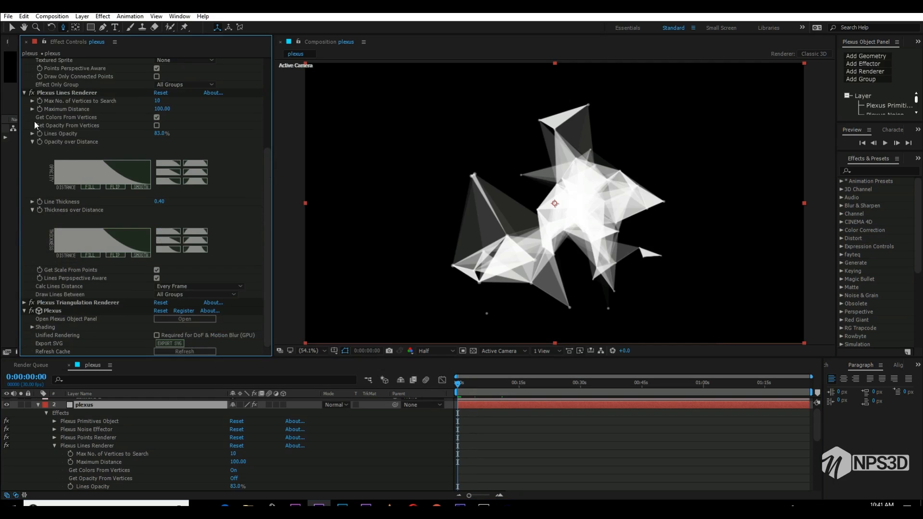
{"action": "left_click", "coordinate": [24, 92]}
{"action": "left_click", "coordinate": [24, 144]}
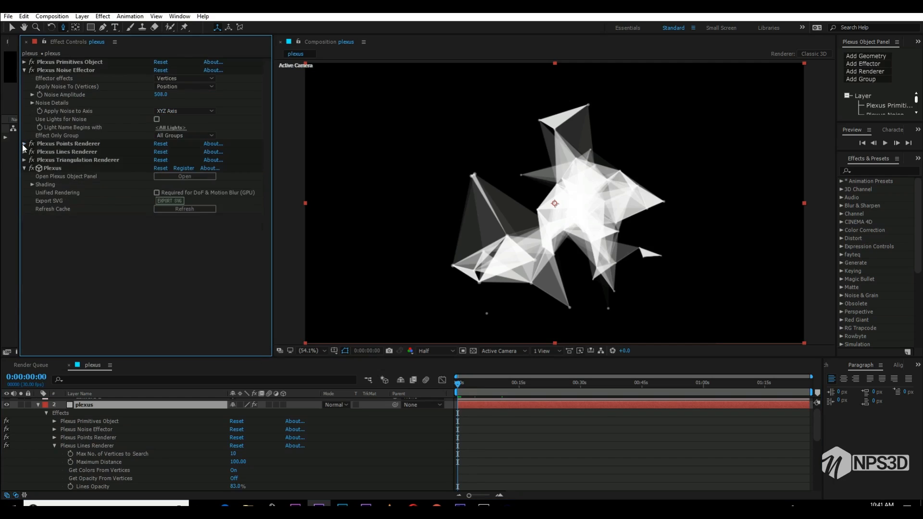
{"action": "left_click", "coordinate": [33, 103]}
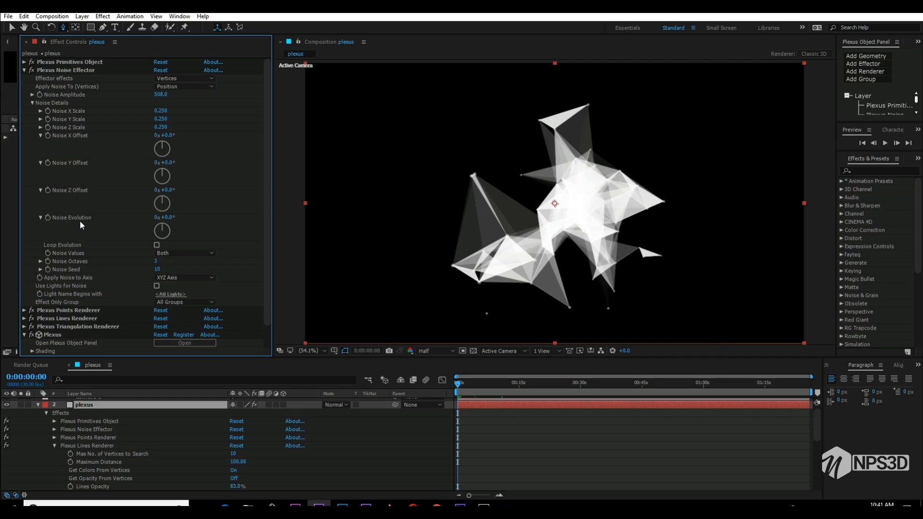
{"action": "left_click_drag", "start_coordinate": [171, 219], "coordinate": [203, 215]}
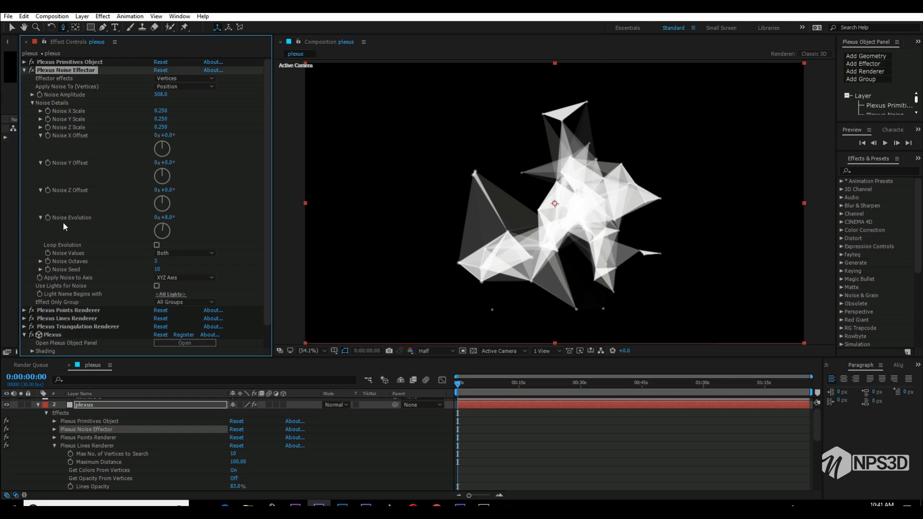
- Animate the Noise Evolution with the expression time*35 and preview the motion
{"action": "left_click", "coordinate": [48, 218], "text": "alt"}
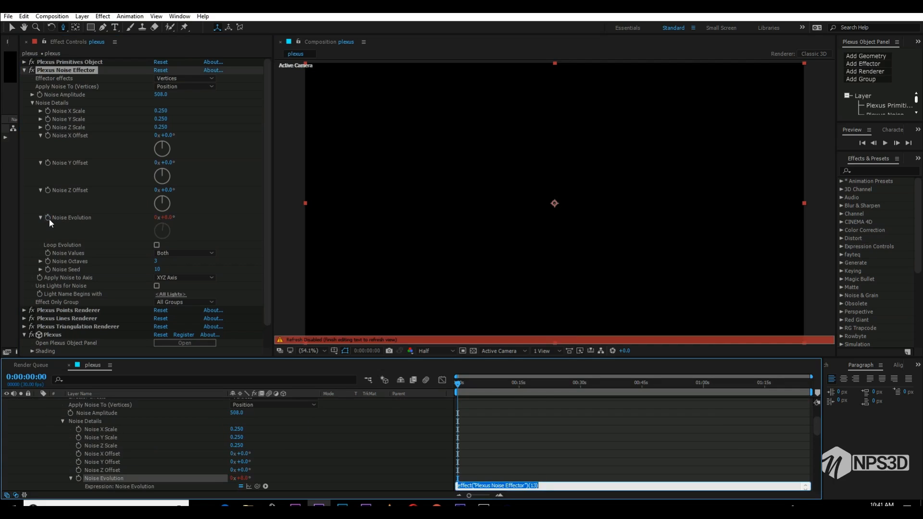
{"action": "type", "text": "time*"}
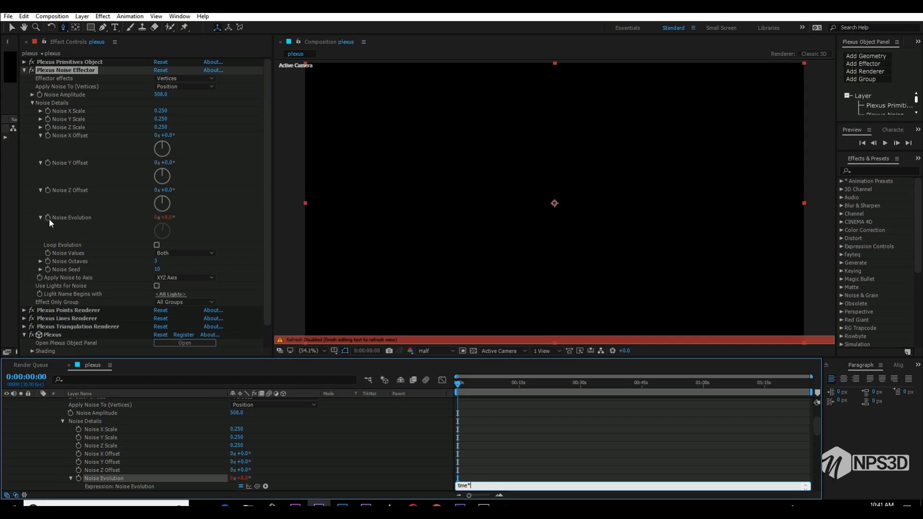
{"action": "type", "text": "35"}
{"action": "left_click", "coordinate": [474, 450]}
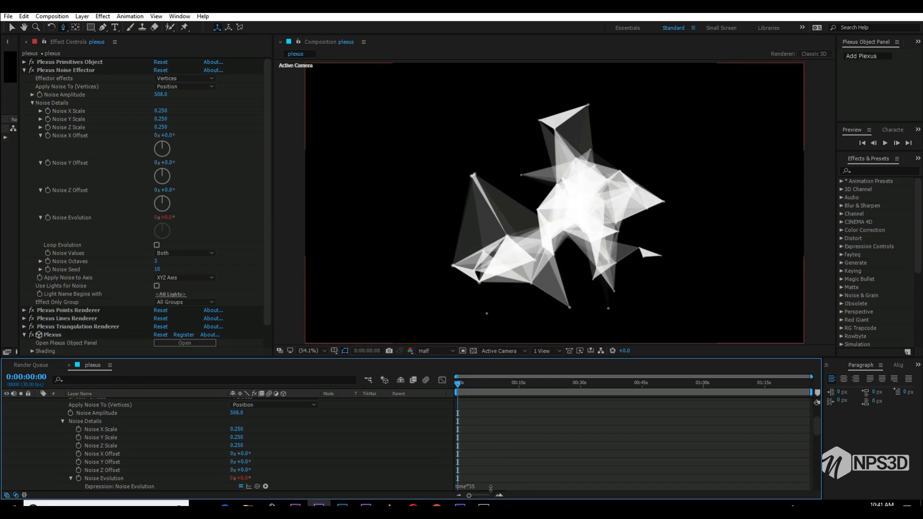
{"action": "key", "text": "space"}
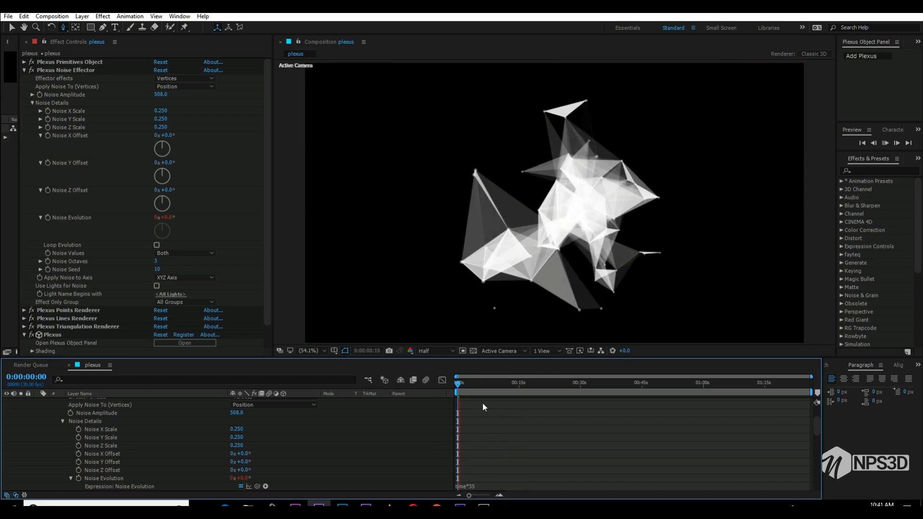
{"action": "left_click", "coordinate": [463, 382]}
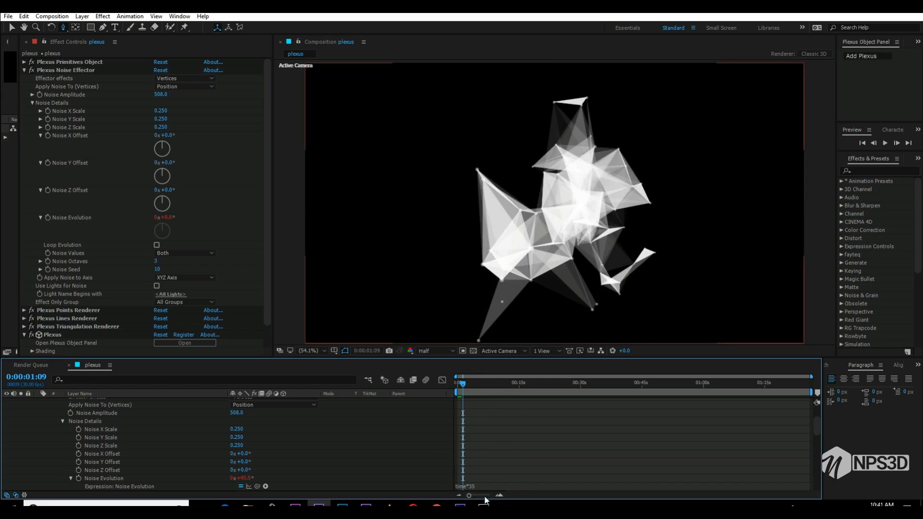
- Change the Noise Evolution expression to time*60 and preview the faster motion
{"action": "left_click", "coordinate": [484, 487]}
{"action": "key", "text": "BackSpace"}
{"action": "key", "text": "BackSpace"}
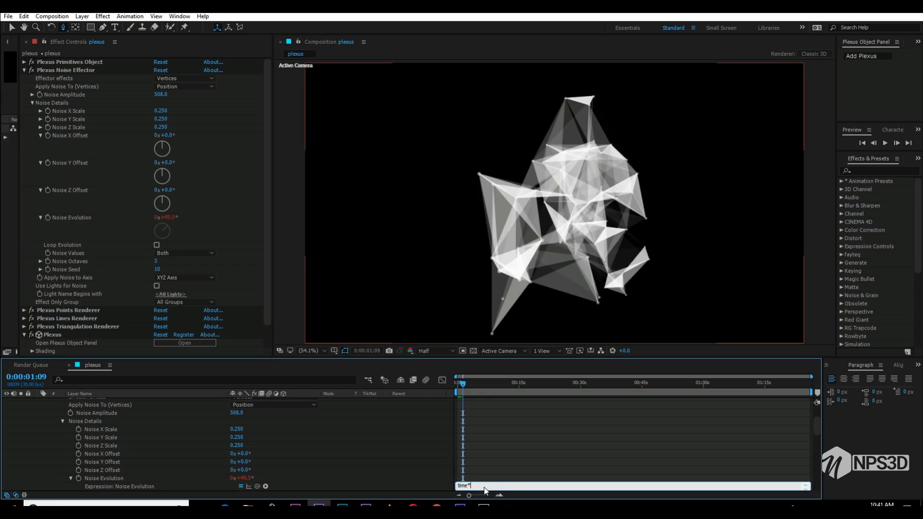
{"action": "type", "text": "60"}
{"action": "left_click", "coordinate": [507, 447]}
{"action": "key", "text": "space"}
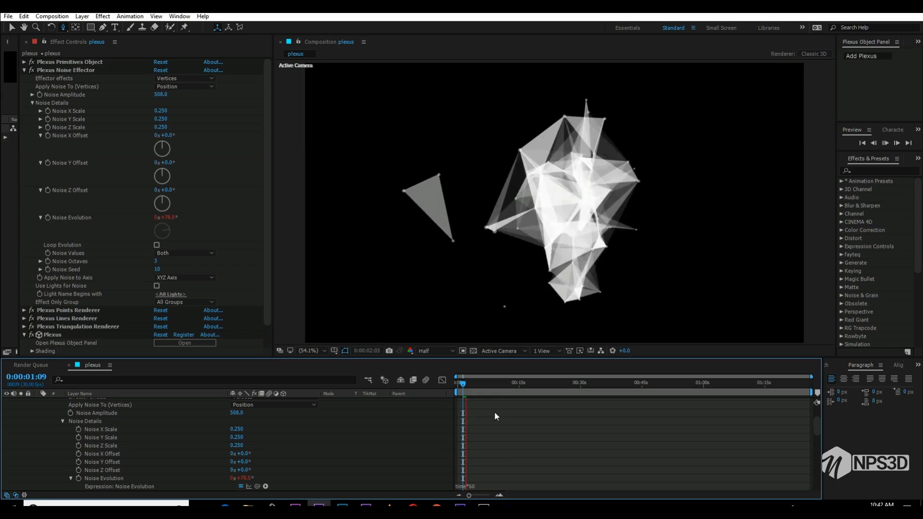
{"action": "left_click", "coordinate": [469, 385]}
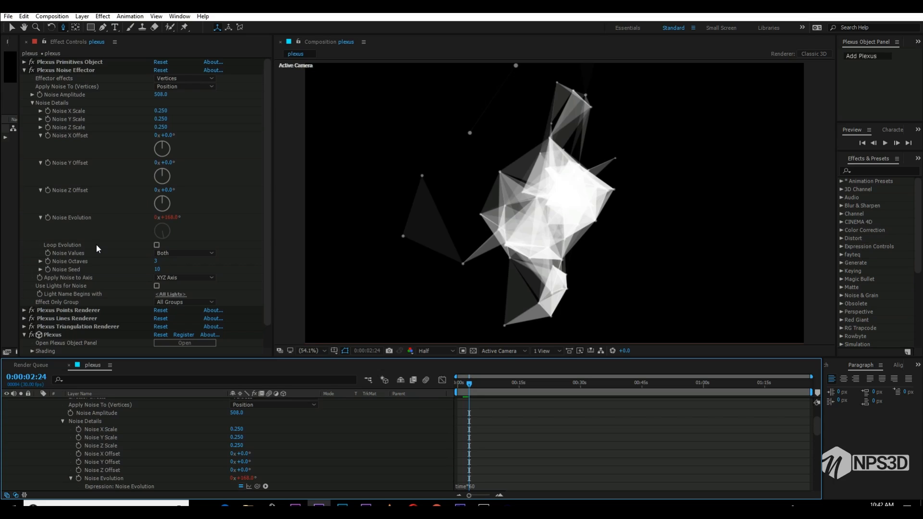
- Collapse the Noise and Plexus settings and set the Triangulation renderer's triangle distance calculation to Over Time Interval
{"action": "left_click", "coordinate": [24, 70]}
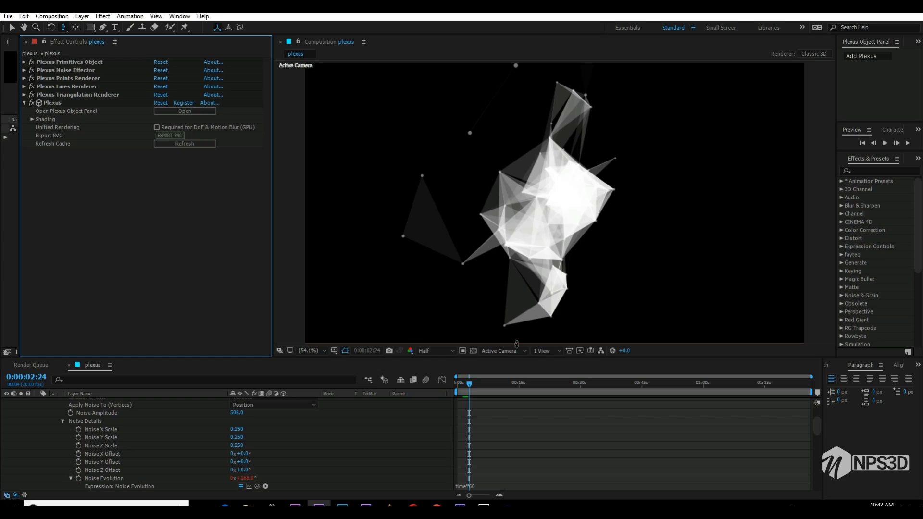
{"action": "left_click", "coordinate": [24, 103]}
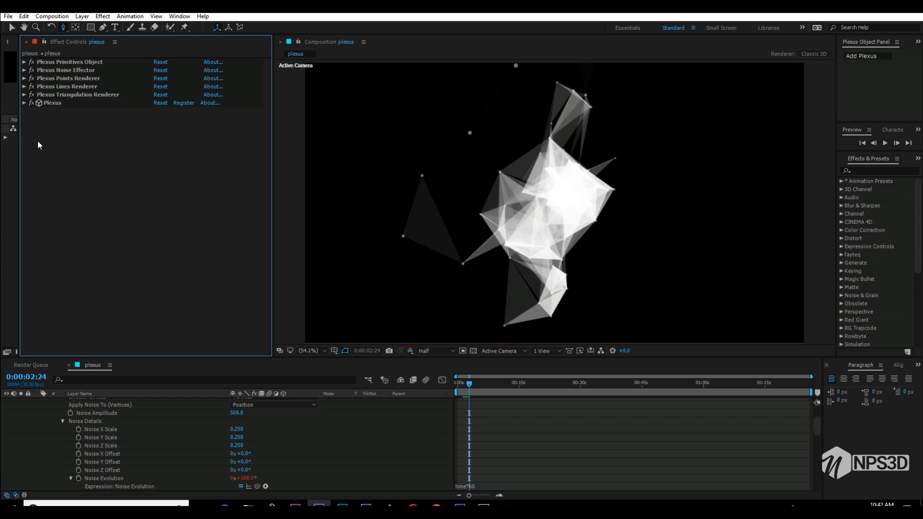
{"action": "left_click", "coordinate": [24, 95]}
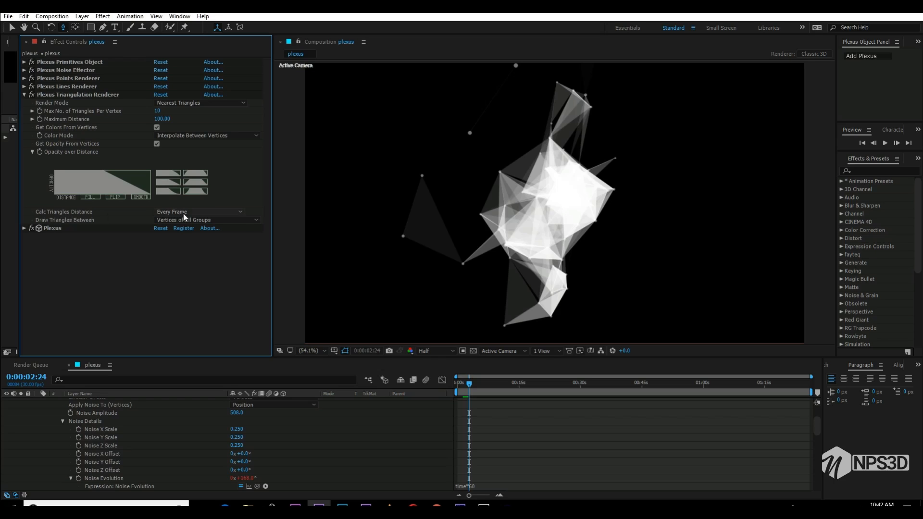
{"action": "left_click", "coordinate": [204, 213]}
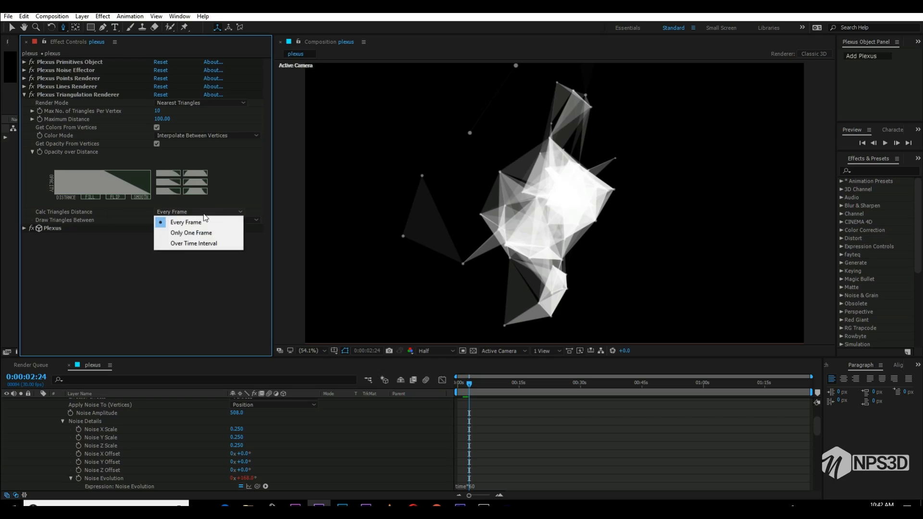
{"action": "left_click", "coordinate": [216, 246]}
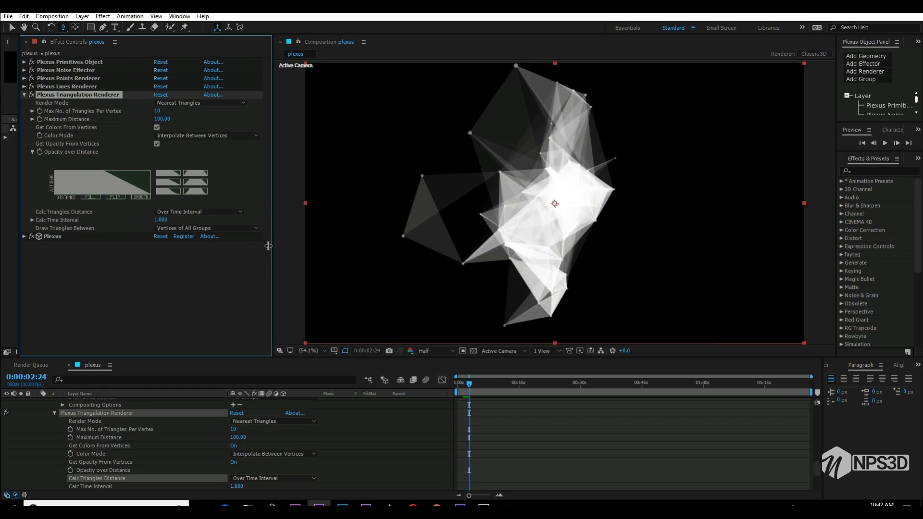
- Switch the triangle distance calculation back to Every Frame and play the animation to compare
{"action": "left_click", "coordinate": [195, 212]}
{"action": "left_click", "coordinate": [179, 220]}
{"action": "key", "text": "space"}
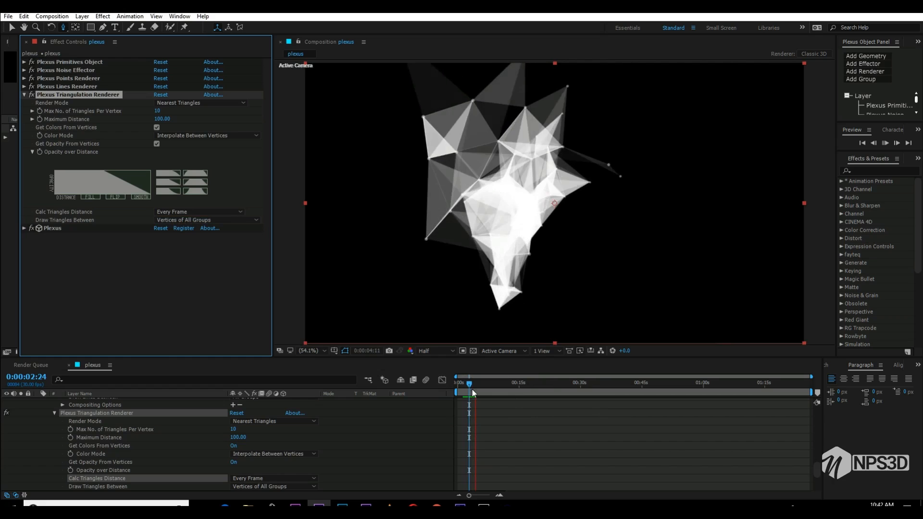
{"action": "key", "text": "space"}
- Set the triangle distance calculation to Over Time Interval and play the animation from the first frame
{"action": "left_click", "coordinate": [184, 212]}
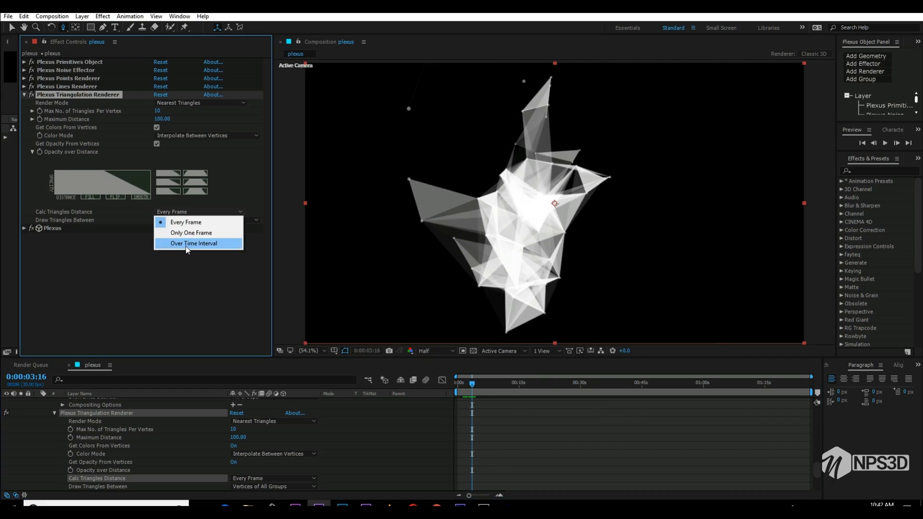
{"action": "left_click", "coordinate": [187, 245]}
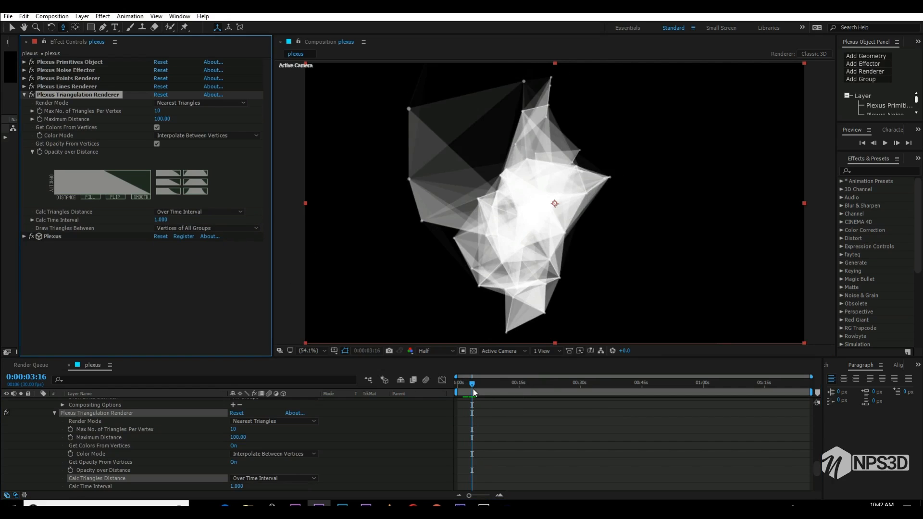
{"action": "left_click_drag", "start_coordinate": [473, 391], "coordinate": [411, 389]}
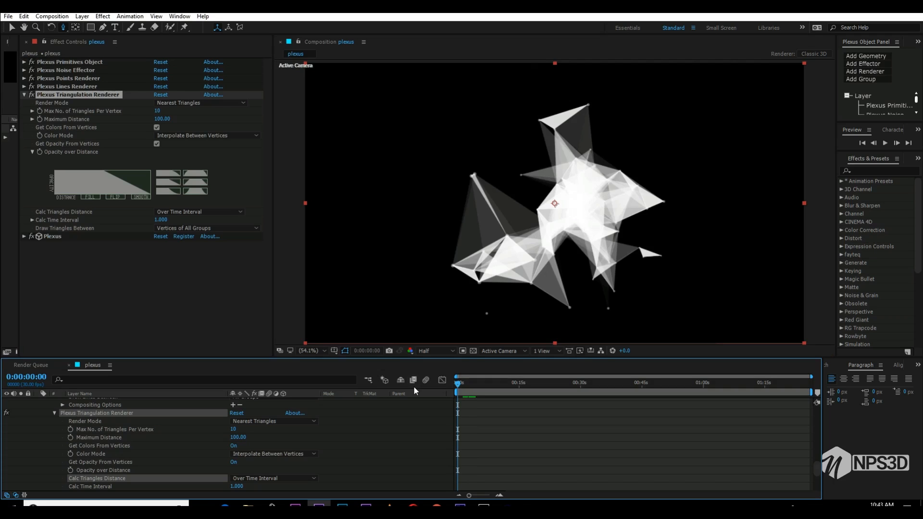
{"action": "key", "text": "space"}
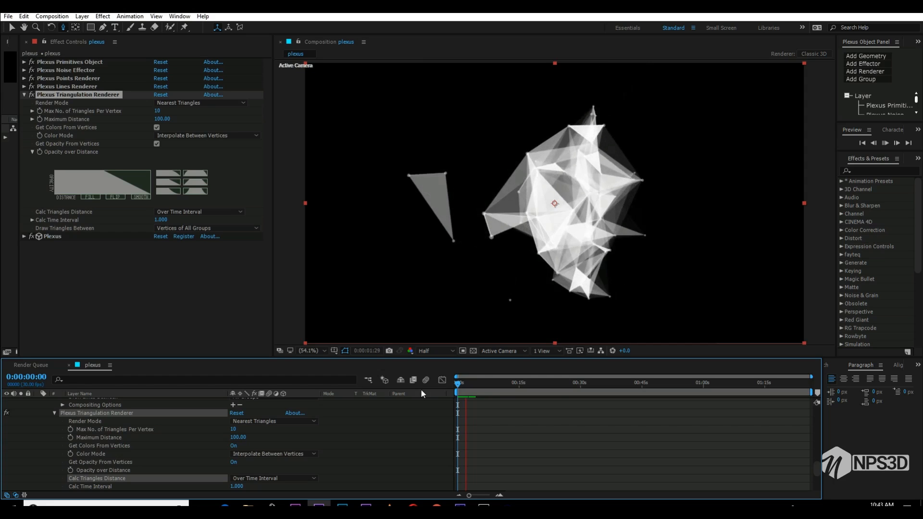
- Move the playhead to 0:00:01:26 and apply the curved falloff preset to the triangulation's opacity over distance
{"action": "left_click", "coordinate": [469, 385]}
{"action": "left_click_drag", "start_coordinate": [469, 385], "coordinate": [465, 381]}
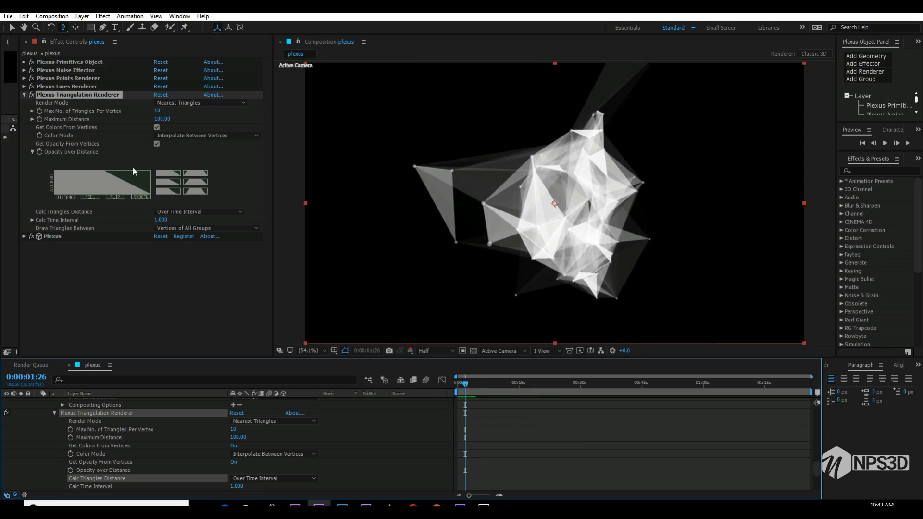
{"action": "left_click", "coordinate": [162, 191]}
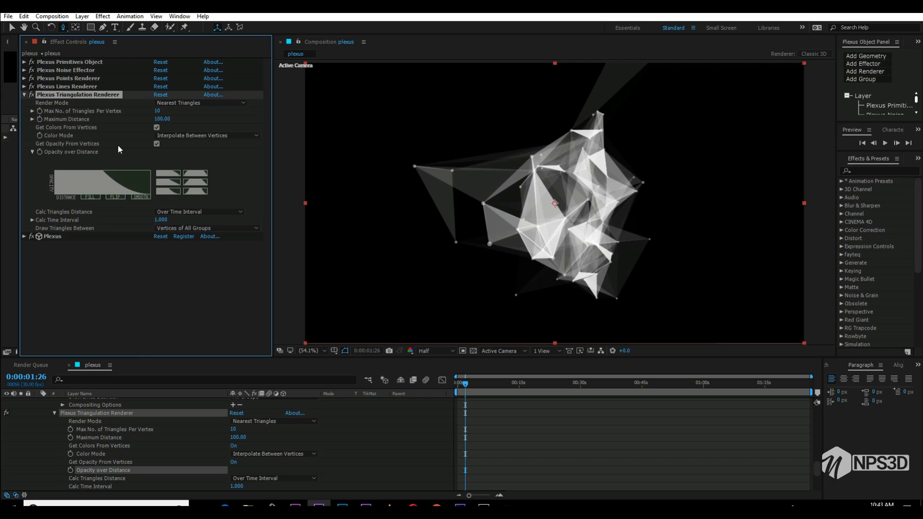
- Stop the Triangulation renderer from taking opacity from vertices, set its triangles opacity to 35%, and collapse its settings
{"action": "left_click", "coordinate": [157, 143]}
{"action": "left_click", "coordinate": [159, 151]}
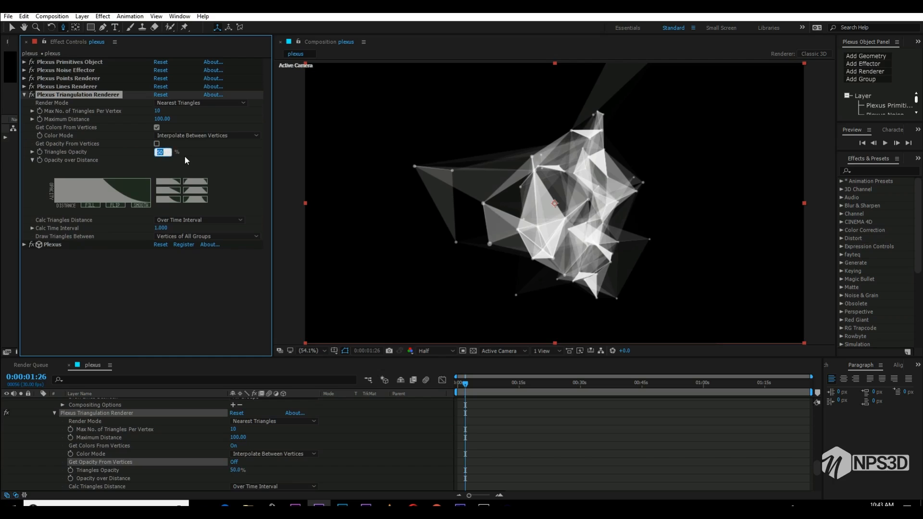
{"action": "type", "text": "35"}
{"action": "key", "text": "Return"}
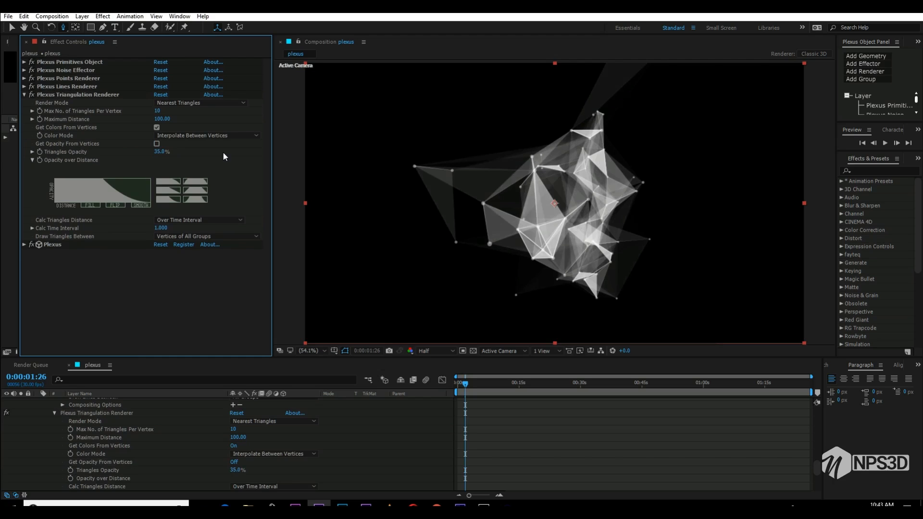
{"action": "left_click", "coordinate": [24, 97]}
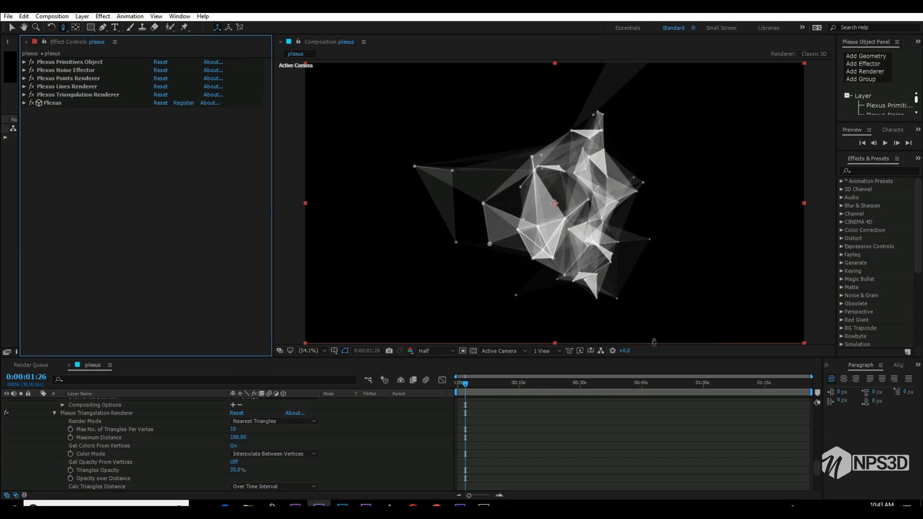
- Collapse the plexus layer's properties in the timeline and reselect the layer
{"action": "left_click_drag", "start_coordinate": [814, 468], "coordinate": [818, 446]}
{"action": "scroll", "coordinate": [820, 414], "scroll_direction": "up", "scroll_amount": 3}
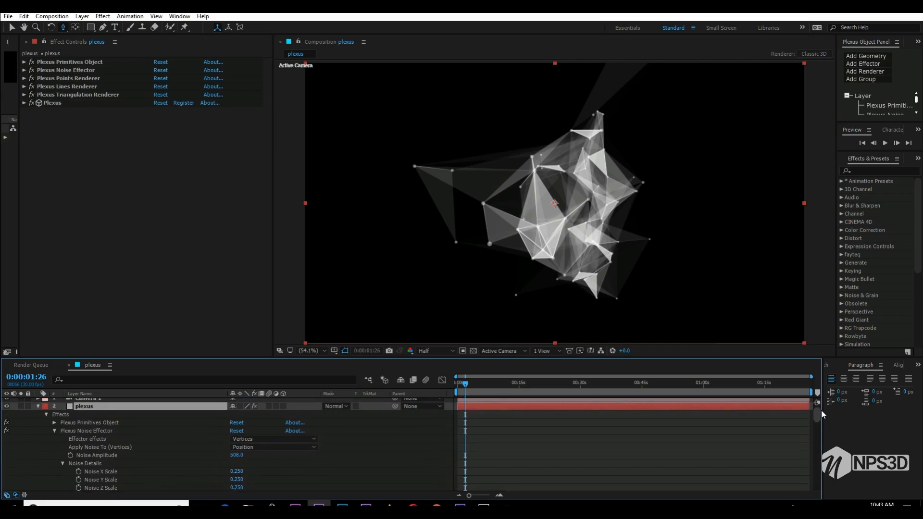
{"action": "left_click", "coordinate": [38, 410]}
{"action": "left_click", "coordinate": [76, 448]}
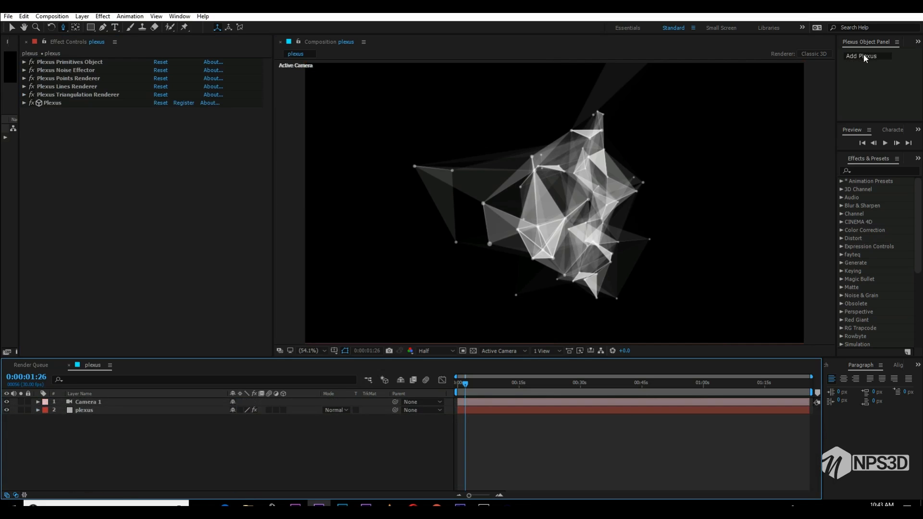
{"action": "left_click", "coordinate": [95, 410]}
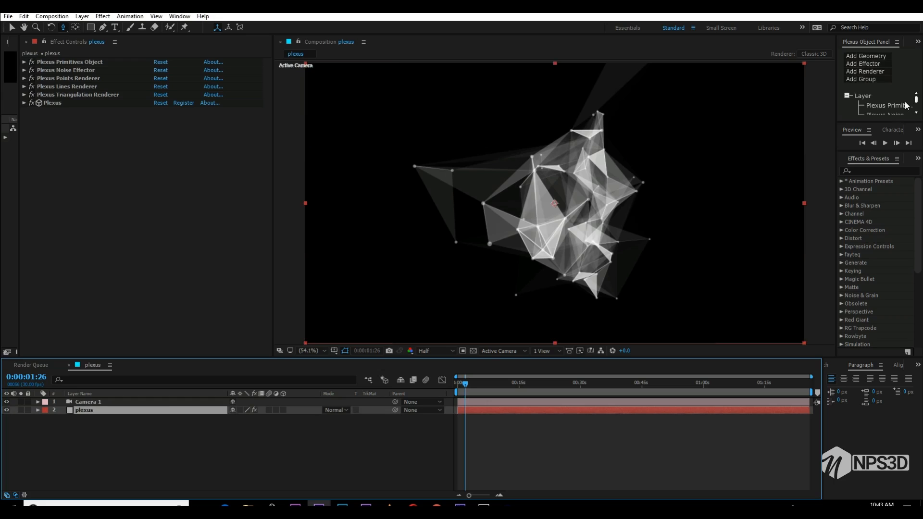
- Try a Color Map effector on the plexus layer, inspect its mapping options, and remove it
{"action": "left_click", "coordinate": [879, 72]}
{"action": "left_click", "coordinate": [863, 64]}
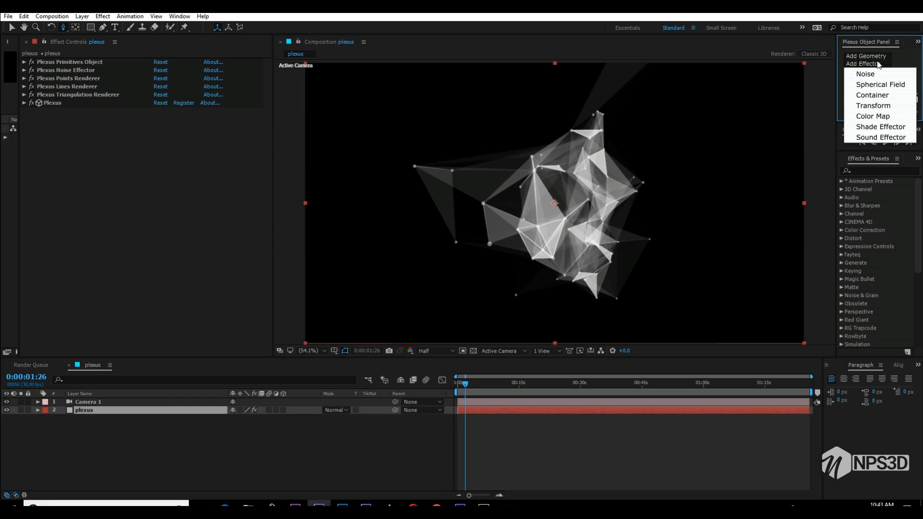
{"action": "left_click", "coordinate": [872, 116]}
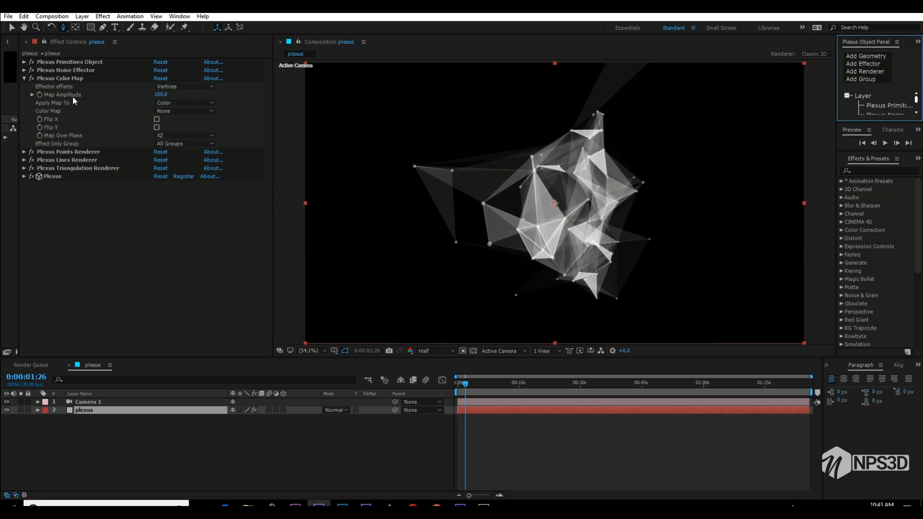
{"action": "left_click", "coordinate": [178, 104]}
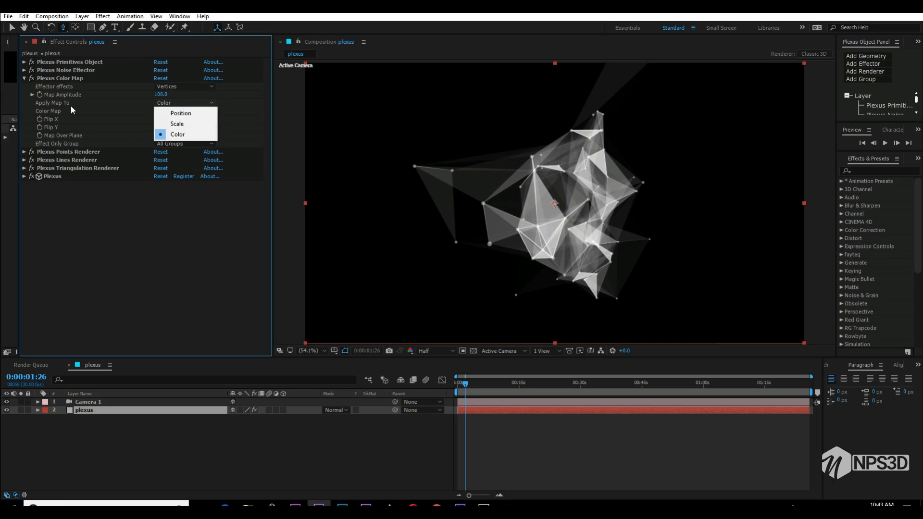
{"action": "left_click", "coordinate": [70, 110]}
{"action": "left_click", "coordinate": [181, 110]}
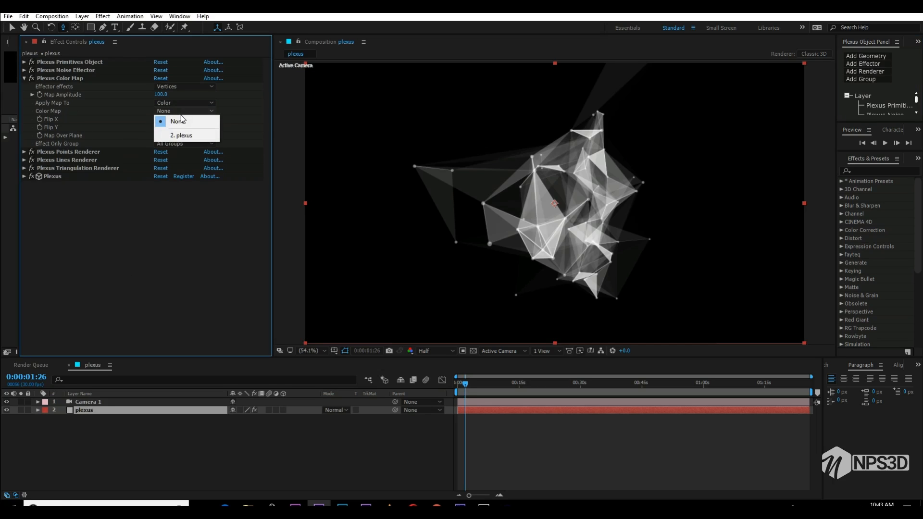
{"action": "left_click", "coordinate": [111, 108]}
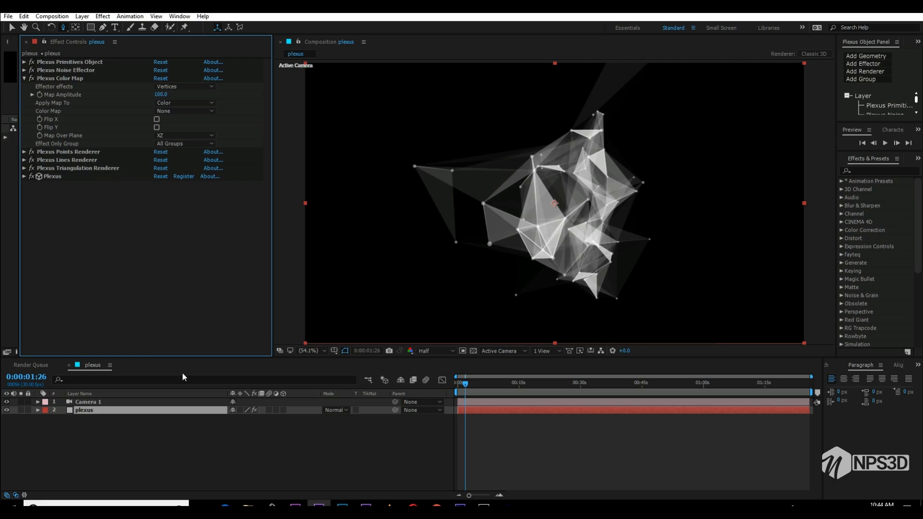
{"action": "left_click", "coordinate": [201, 111]}
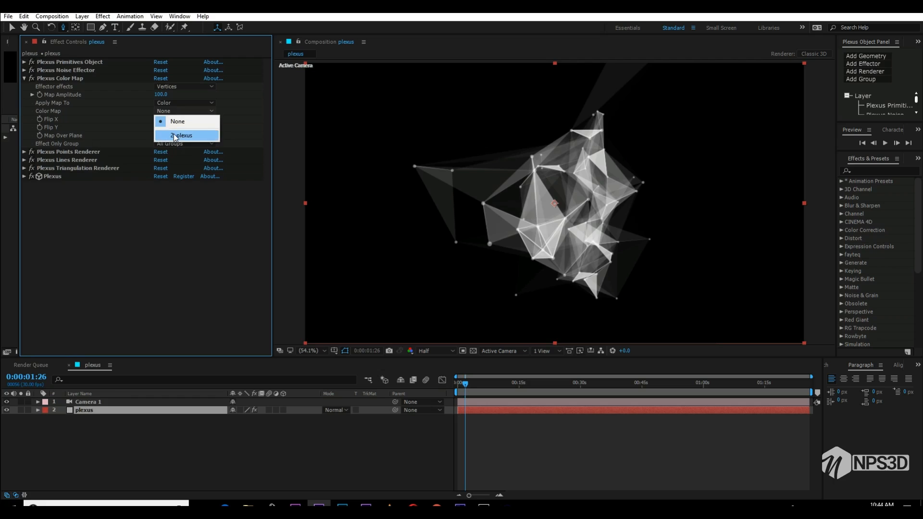
{"action": "left_click", "coordinate": [164, 259]}
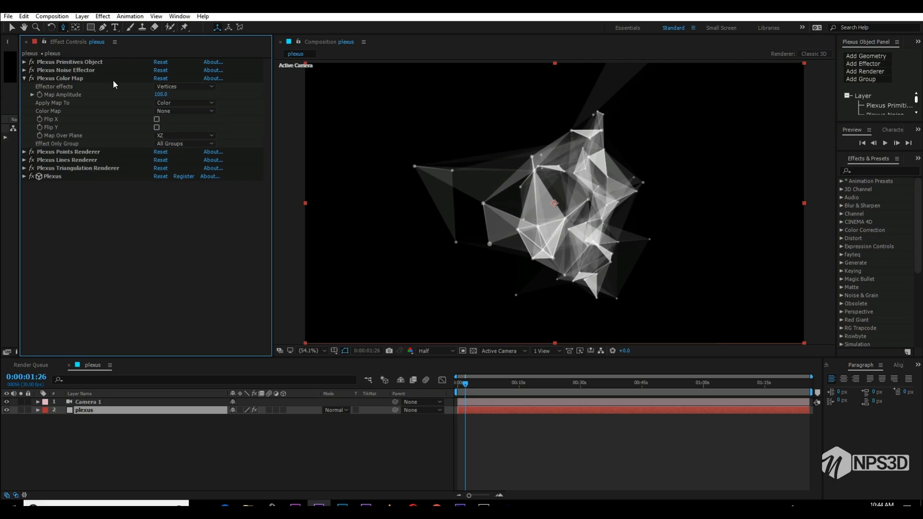
{"action": "left_click", "coordinate": [93, 77]}
{"action": "key", "text": "Delete"}
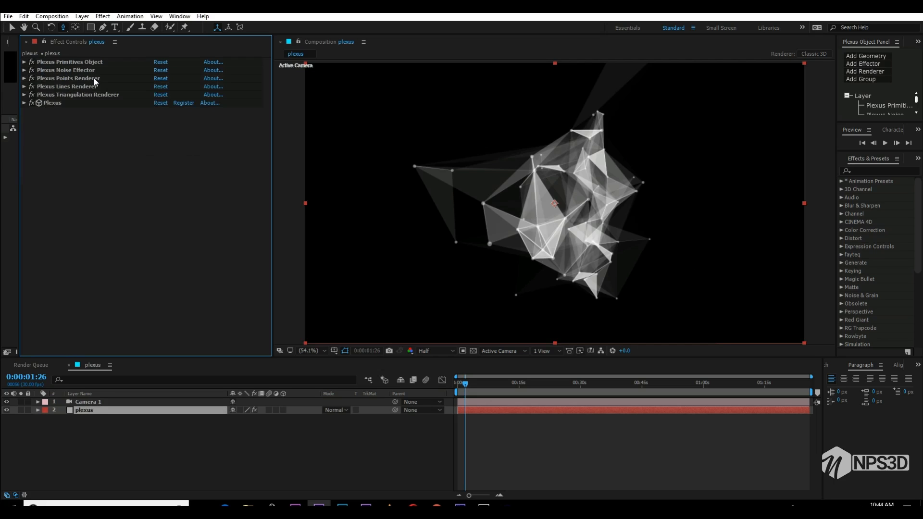
- Add a second Noise effector to the plexus layer and rename it "color"
{"action": "left_click", "coordinate": [888, 66]}
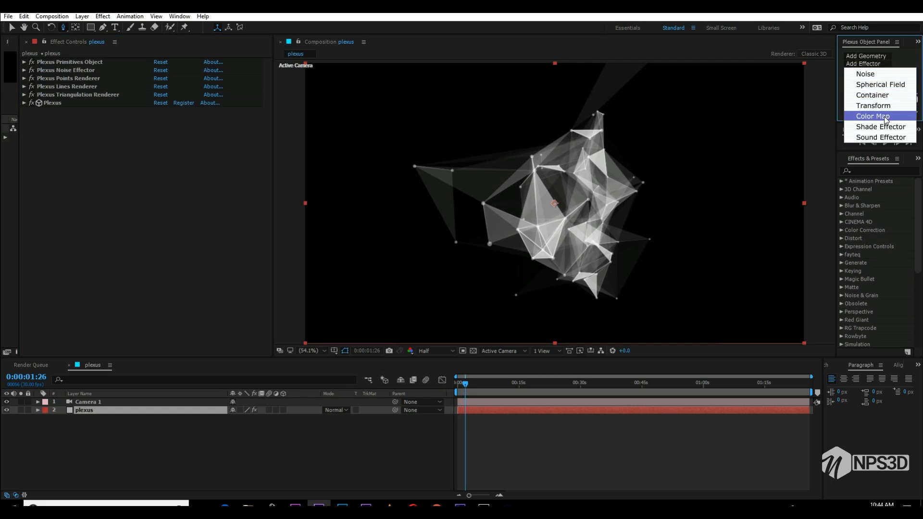
{"action": "left_click", "coordinate": [879, 74]}
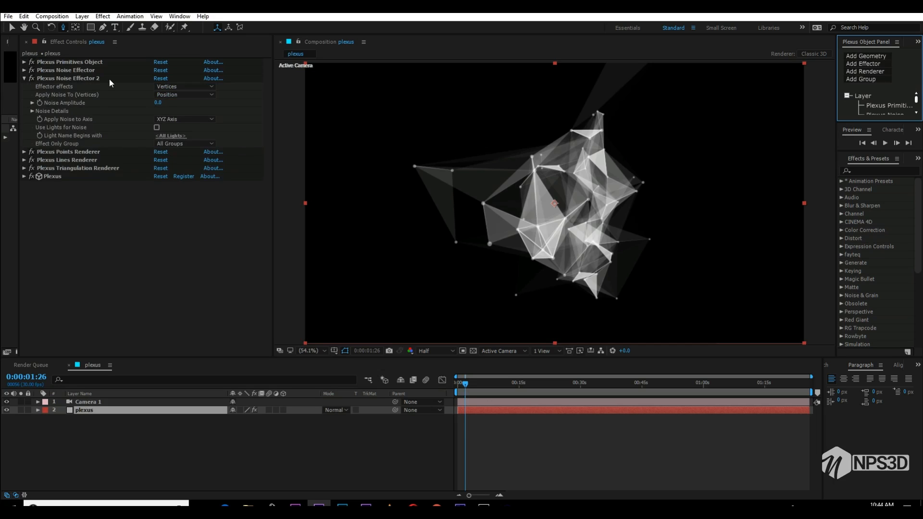
{"action": "left_click", "coordinate": [87, 80]}
{"action": "key", "text": "Return"}
{"action": "type", "text": "colro"}
{"action": "key", "text": "Return"}
{"action": "key", "text": "Return"}
{"action": "type", "text": "color"}
- Rename the first Noise effector "noise" and the Primitives object "object"
{"action": "key", "text": "Return"}
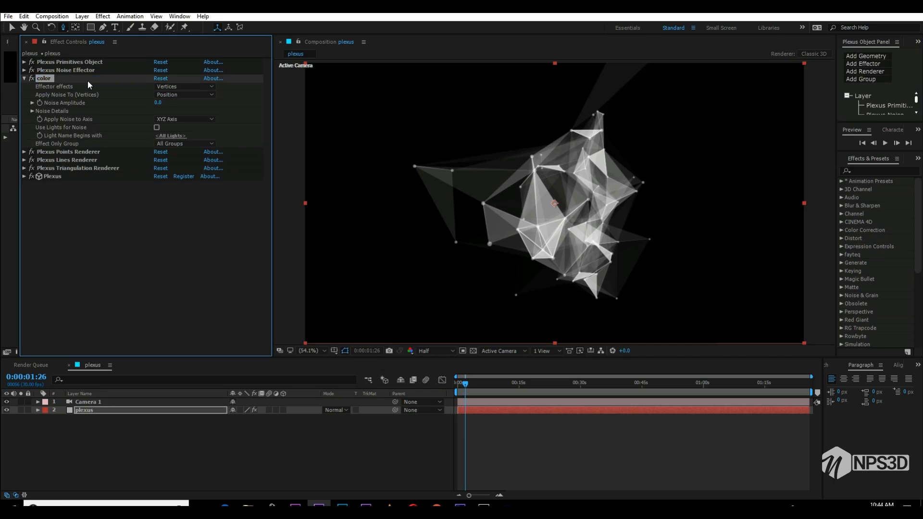
{"action": "left_click", "coordinate": [85, 72]}
{"action": "key", "text": "Return"}
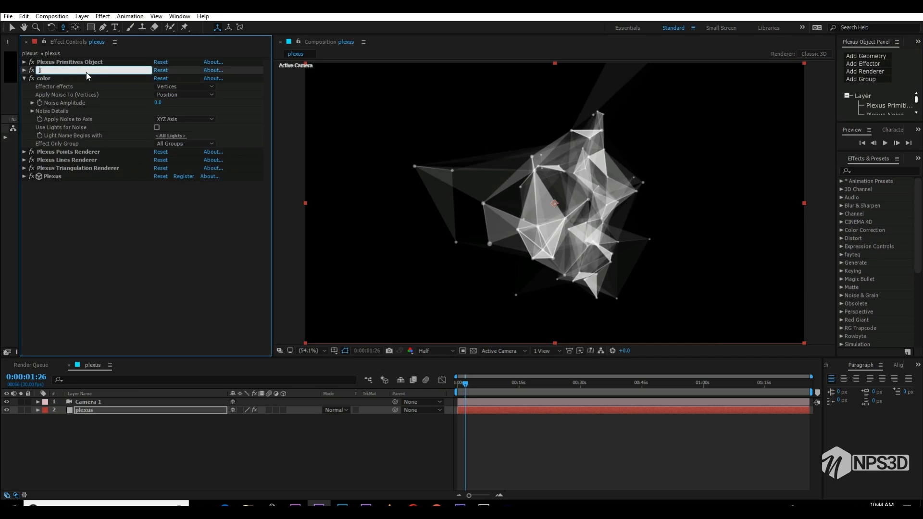
{"action": "type", "text": "noise"}
{"action": "key", "text": "Return"}
{"action": "left_click", "coordinate": [84, 61]}
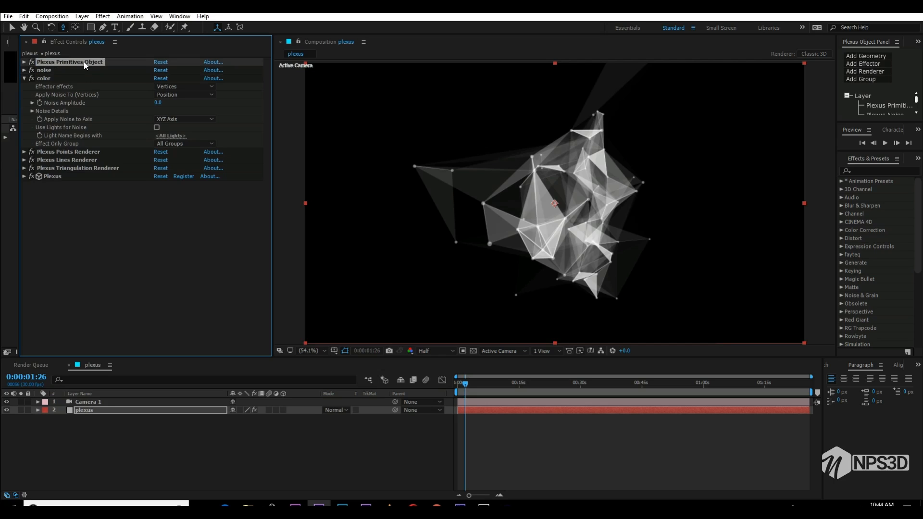
{"action": "key", "text": "Return"}
{"action": "type", "text": "object"}
{"action": "key", "text": "Return"}
- Make the "color" effector apply its noise to Color and collapse the plexus layer's timeline properties
{"action": "left_click", "coordinate": [162, 94]}
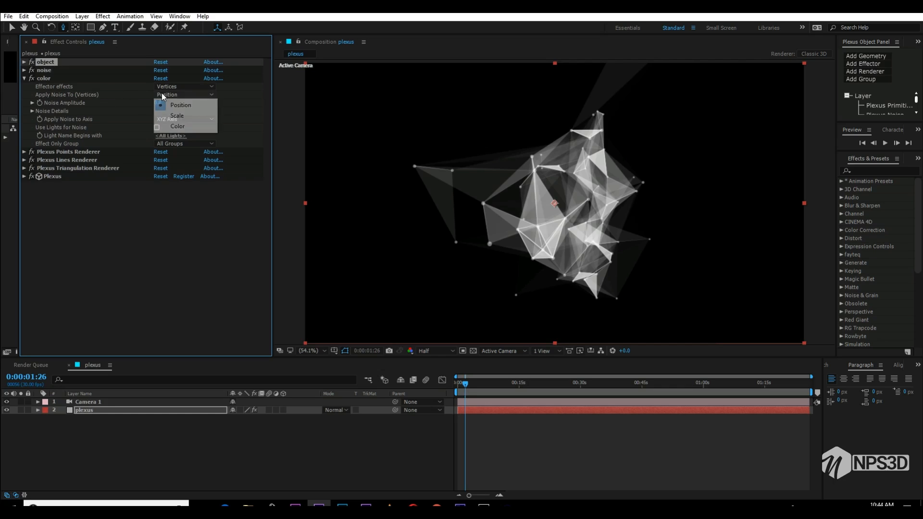
{"action": "left_click", "coordinate": [178, 126]}
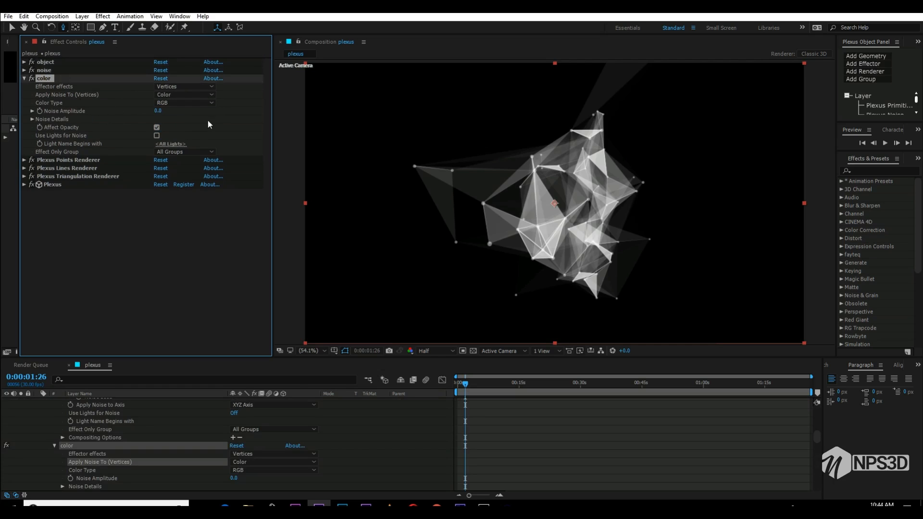
{"action": "left_click_drag", "start_coordinate": [817, 437], "coordinate": [816, 408]}
{"action": "left_click", "coordinate": [38, 410]}
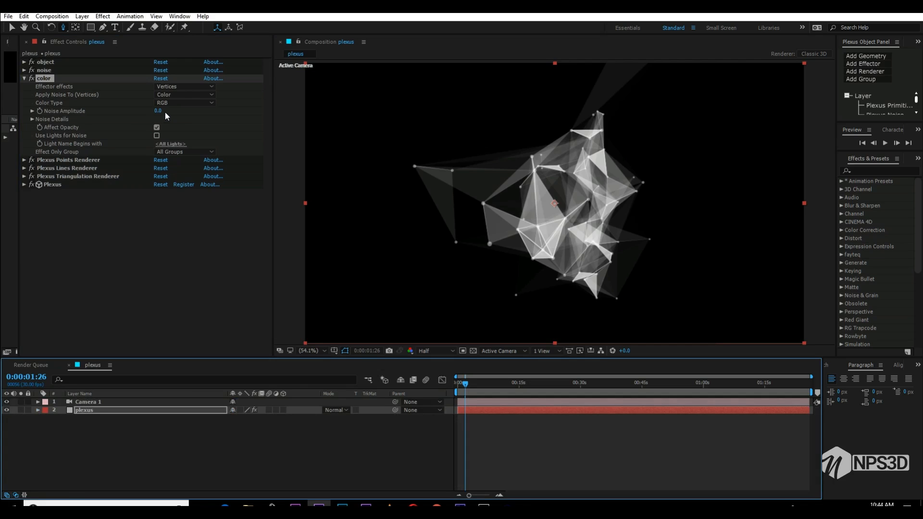
- Raise the "color" effector's noise amplitude to 374 and scrub to 0:00:56:09 to preview the colours
{"action": "left_click_drag", "start_coordinate": [165, 112], "coordinate": [350, 130]}
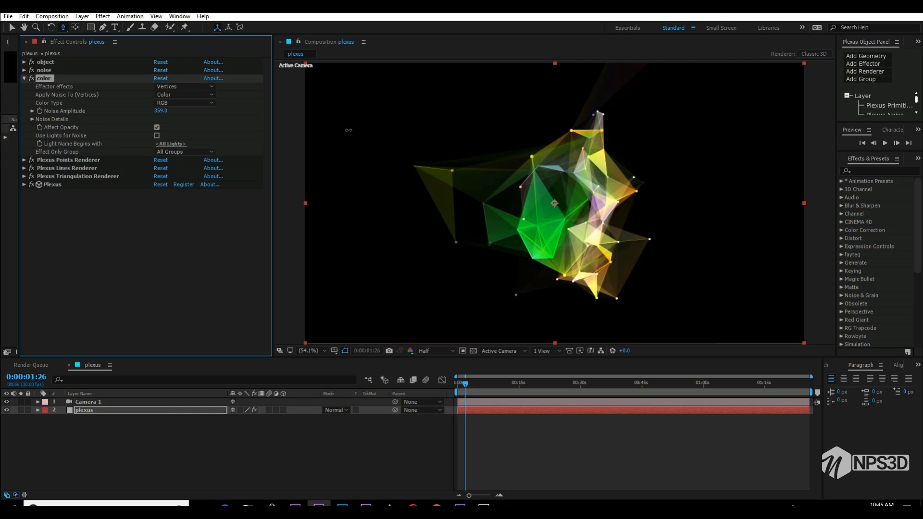
{"action": "left_click_drag", "start_coordinate": [348, 130], "coordinate": [355, 129]}
{"action": "left_click", "coordinate": [545, 387]}
{"action": "left_click_drag", "start_coordinate": [547, 390], "coordinate": [688, 382]}
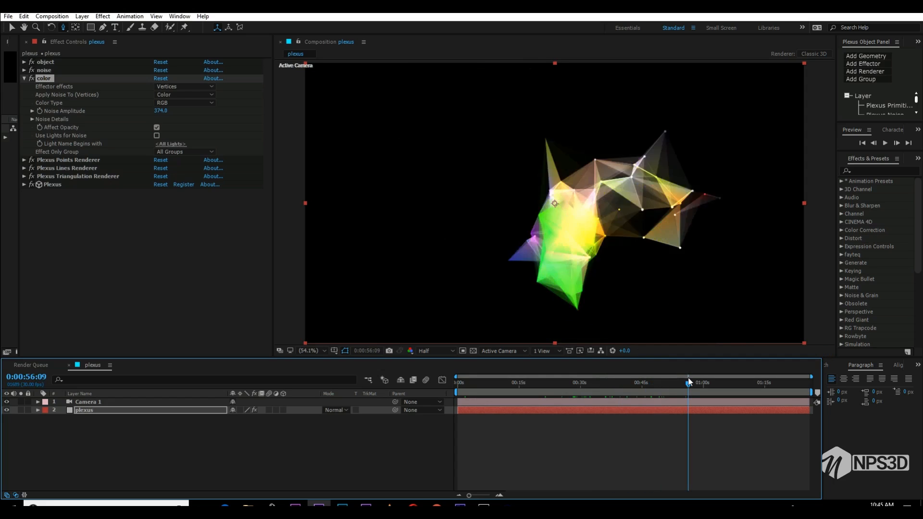
- Set the "color" effector's noise scale to 0.220 in X, 1.250 in Y and 3.390 in Z, and collapse its settings
{"action": "left_click", "coordinate": [32, 120]}
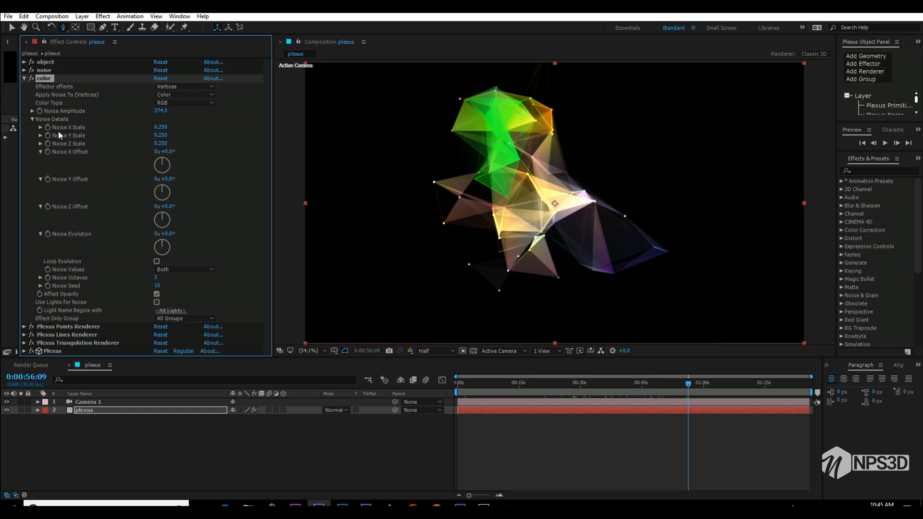
{"action": "left_click_drag", "start_coordinate": [161, 126], "coordinate": [206, 124]}
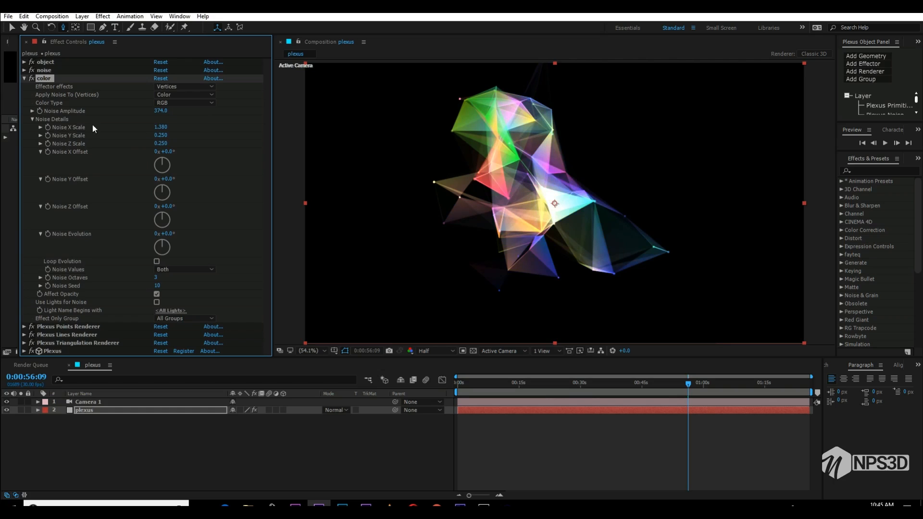
{"action": "left_click_drag", "start_coordinate": [164, 144], "coordinate": [216, 134]}
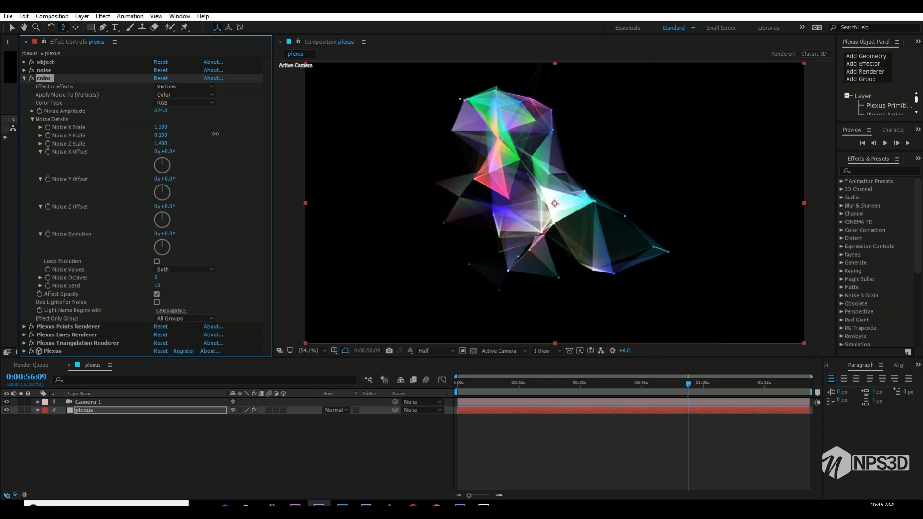
{"action": "left_click_drag", "start_coordinate": [157, 135], "coordinate": [194, 132]}
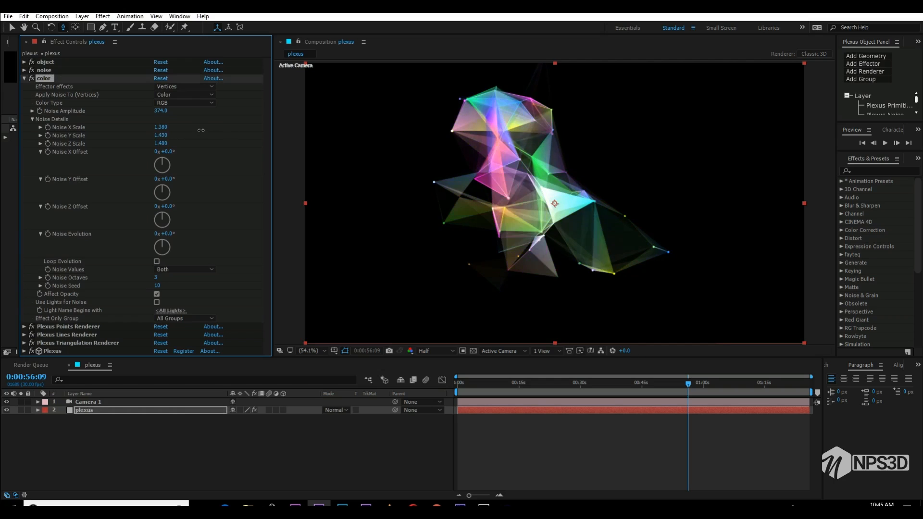
{"action": "left_click_drag", "start_coordinate": [192, 131], "coordinate": [245, 132]}
{"action": "left_click_drag", "start_coordinate": [167, 131], "coordinate": [108, 129]}
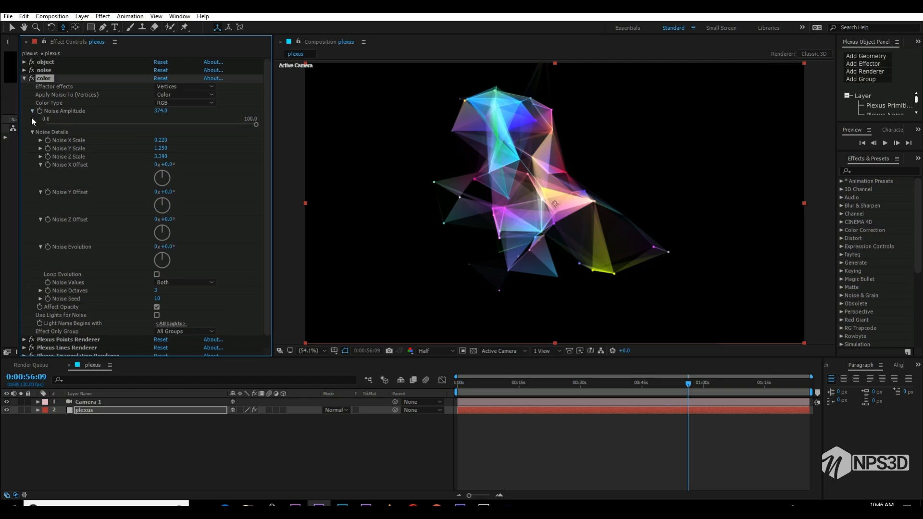
{"action": "left_click", "coordinate": [31, 118]}
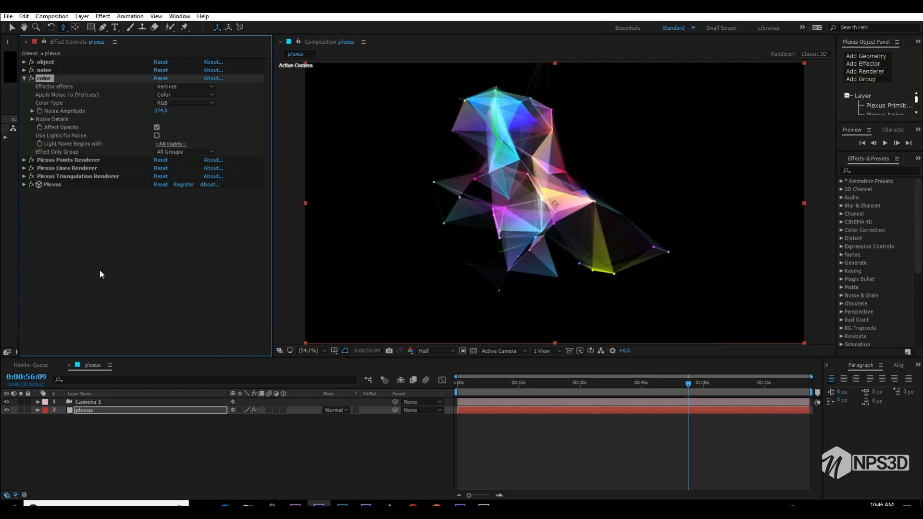
{"action": "left_click", "coordinate": [100, 270]}
{"action": "left_click", "coordinate": [24, 78]}
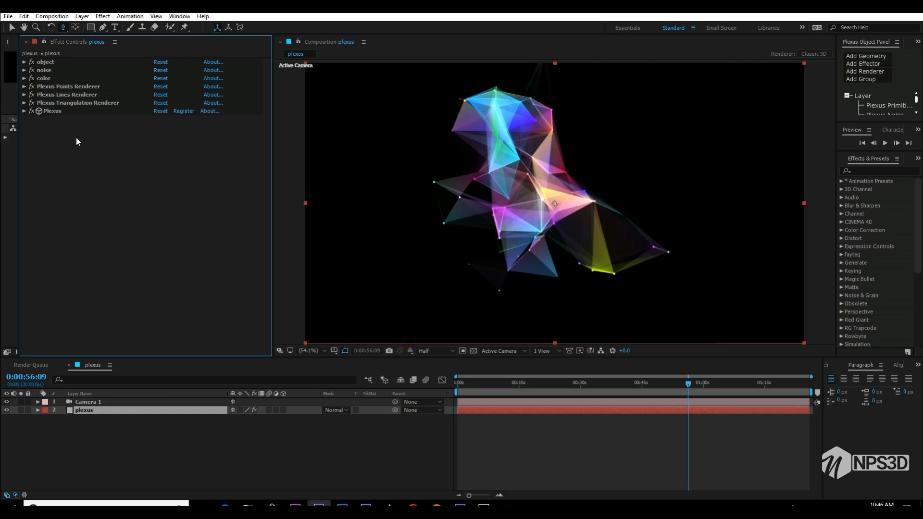
- Lower the Triangulation renderer's triangles opacity to 20% and collapse its settings
{"action": "left_click", "coordinate": [25, 103]}
{"action": "left_click", "coordinate": [159, 160]}
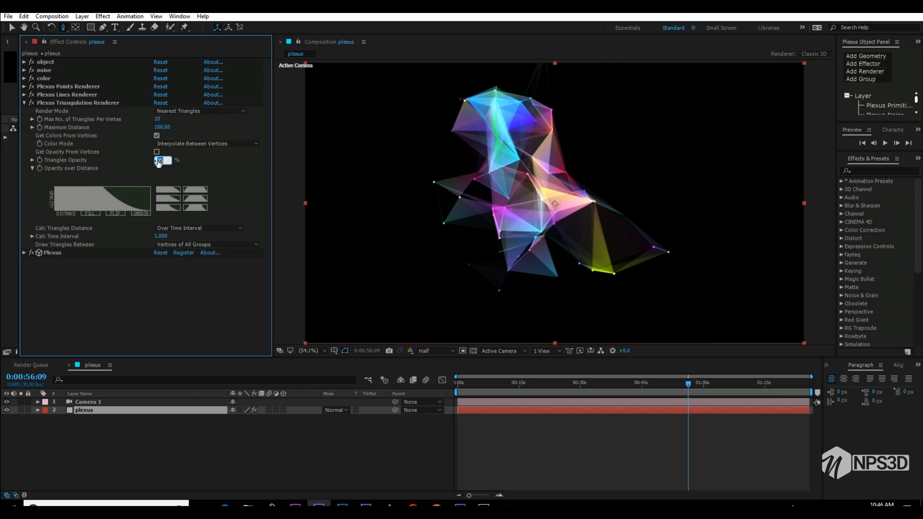
{"action": "type", "text": "20"}
{"action": "key", "text": "Return"}
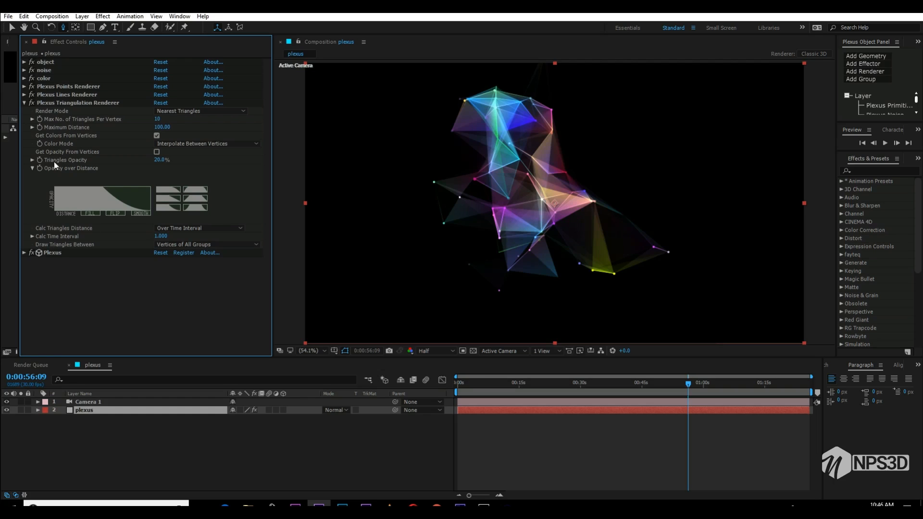
{"action": "left_click", "coordinate": [31, 168]}
{"action": "left_click", "coordinate": [24, 103]}
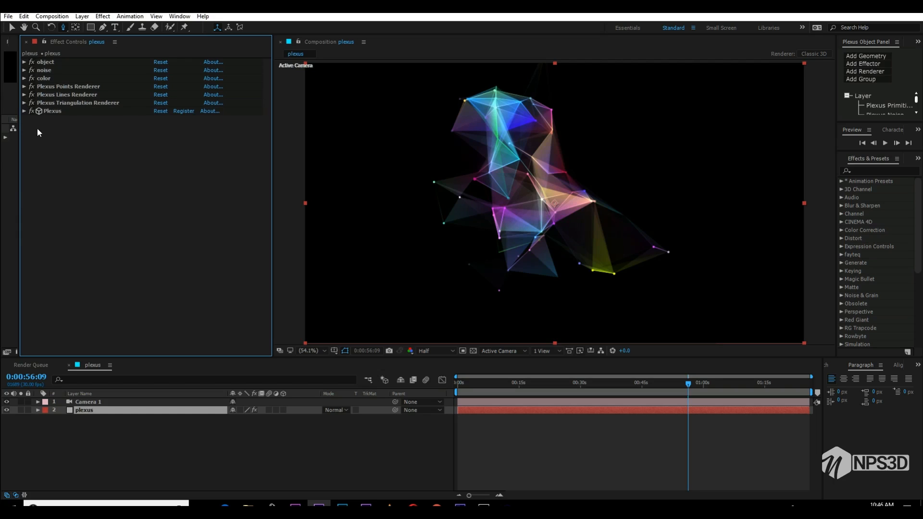
- Rename the Plexus Lines Renderer effect to "line"
{"action": "left_click", "coordinate": [25, 96]}
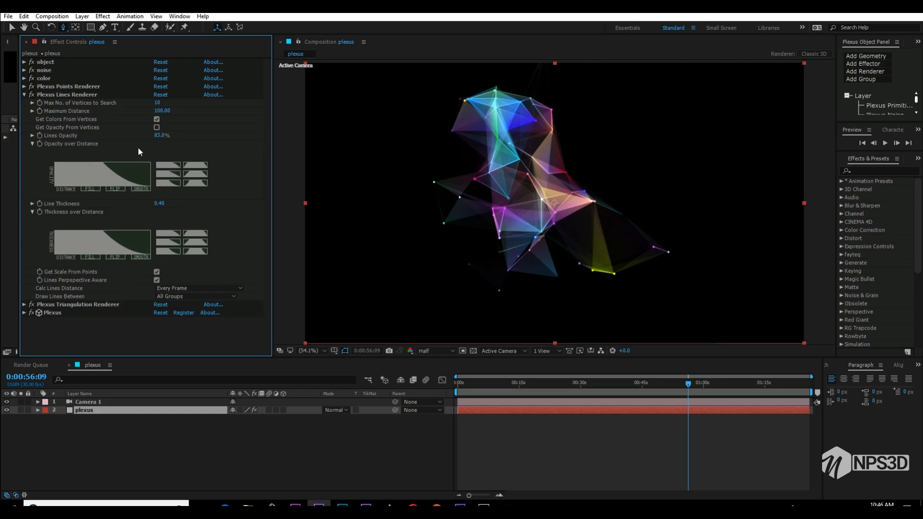
{"action": "left_click", "coordinate": [77, 93]}
{"action": "key", "text": "Return"}
{"action": "type", "text": "line"}
{"action": "key", "text": "Return"}
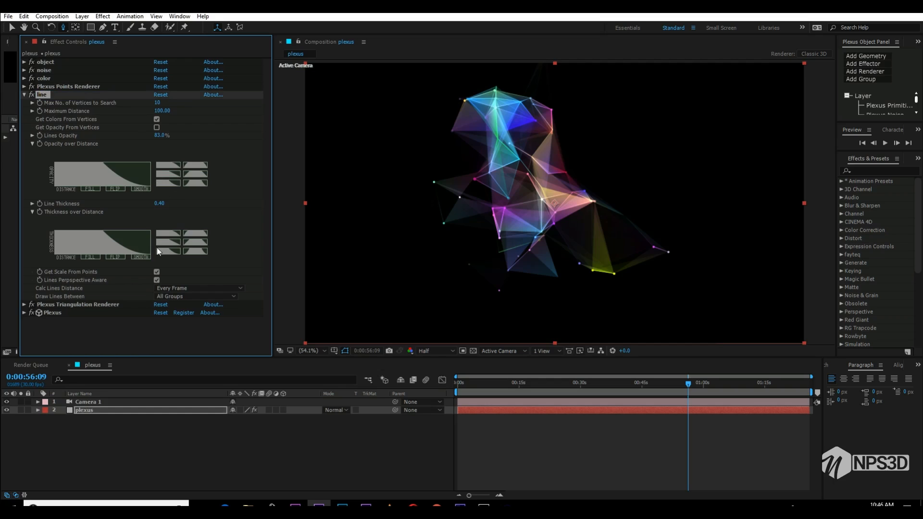
- Set the "line" renderer's lines opacity to 100% and line thickness to 0.45, and collapse its settings
{"action": "left_click_drag", "start_coordinate": [160, 135], "coordinate": [191, 137]}
{"action": "left_click", "coordinate": [161, 204]}
{"action": "type", "text": "0.56"}
{"action": "key", "text": "Return"}
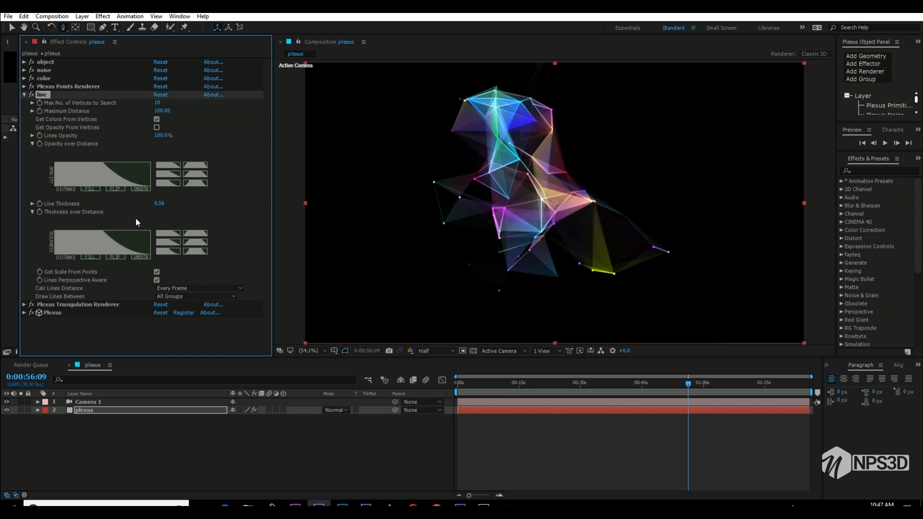
{"action": "left_click", "coordinate": [158, 203]}
{"action": "type", "text": "45"}
{"action": "key", "text": "Return"}
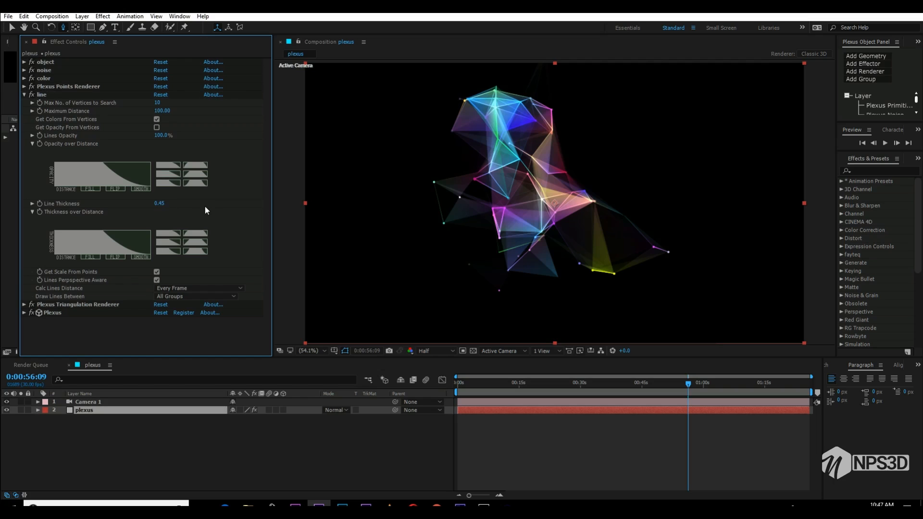
{"action": "left_click", "coordinate": [24, 95]}
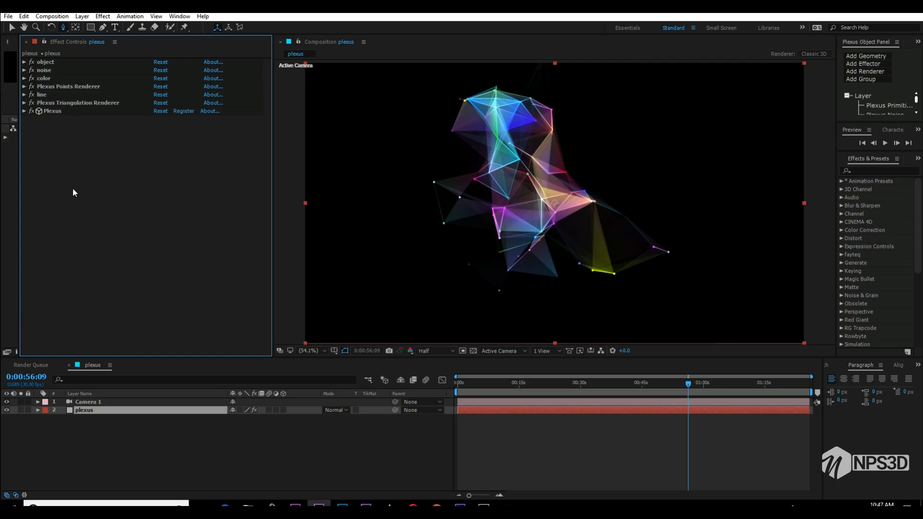
- Save the project as "plexus tutorial" in the march folder
{"action": "key", "text": "ctrl+s"}
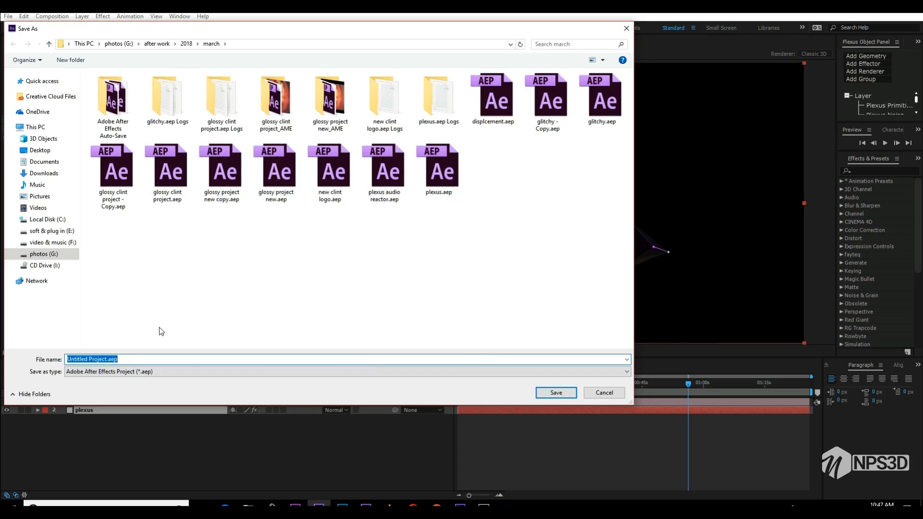
{"action": "type", "text": "plexus "}
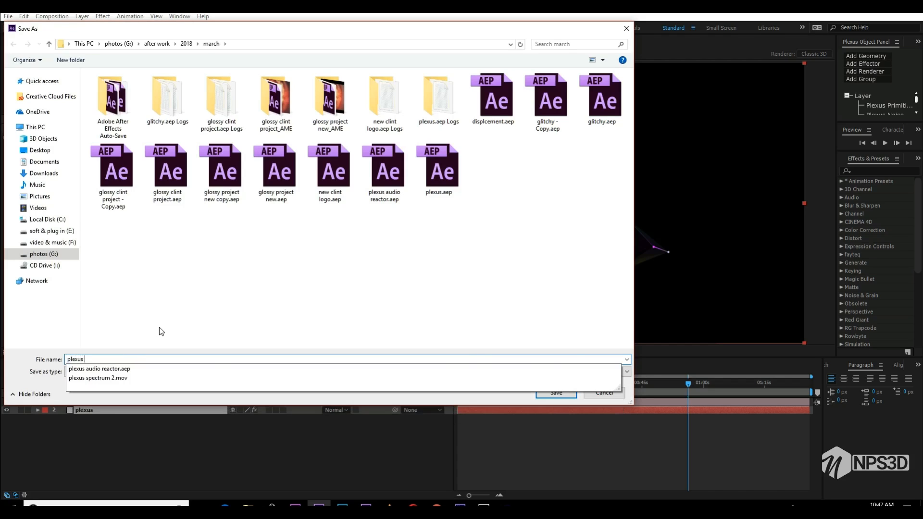
{"action": "type", "text": "tutorial"}
{"action": "key", "text": "Return"}
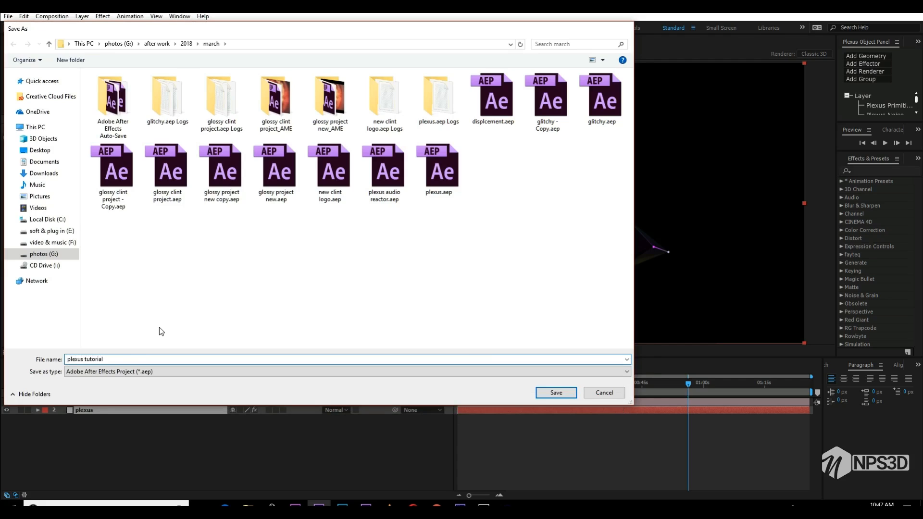
- Preview the plexus animation from the start and scrub the timeline to 0:00:17:21
{"action": "left_click_drag", "start_coordinate": [486, 384], "coordinate": [456, 386]}
{"action": "key", "text": "space"}
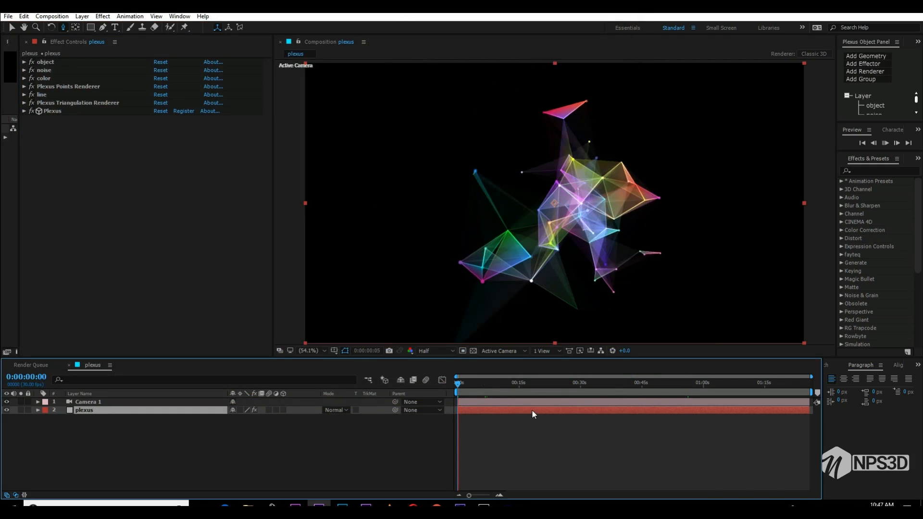
{"action": "left_click", "coordinate": [538, 383]}
{"action": "mouse_move", "coordinate": [538, 384]}
{"action": "left_mouse_down"}
{"action": "mouse_move", "coordinate": [634, 382]}
{"action": "mouse_move", "coordinate": [530, 386]}
{"action": "left_mouse_up"}
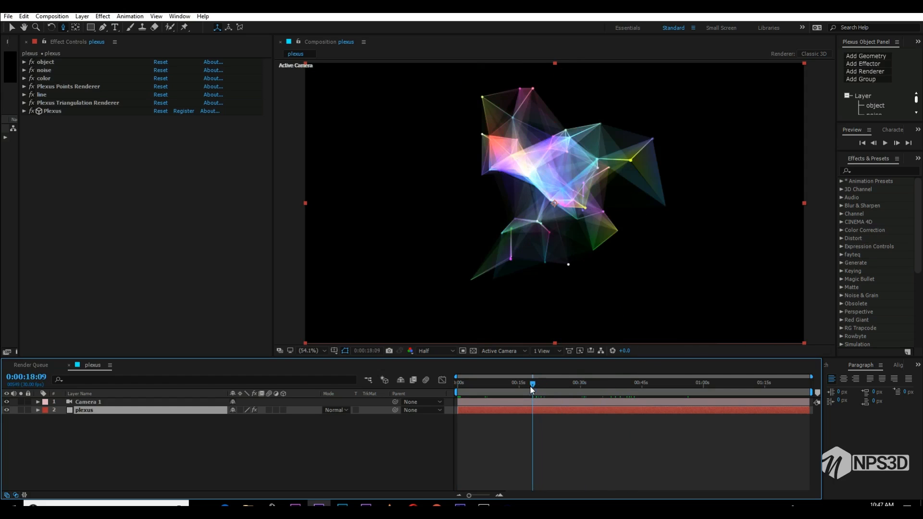
- Create a new solid layer named "optical flare" at the default 1920 x 1080 size
{"action": "right_click", "coordinate": [176, 436]}
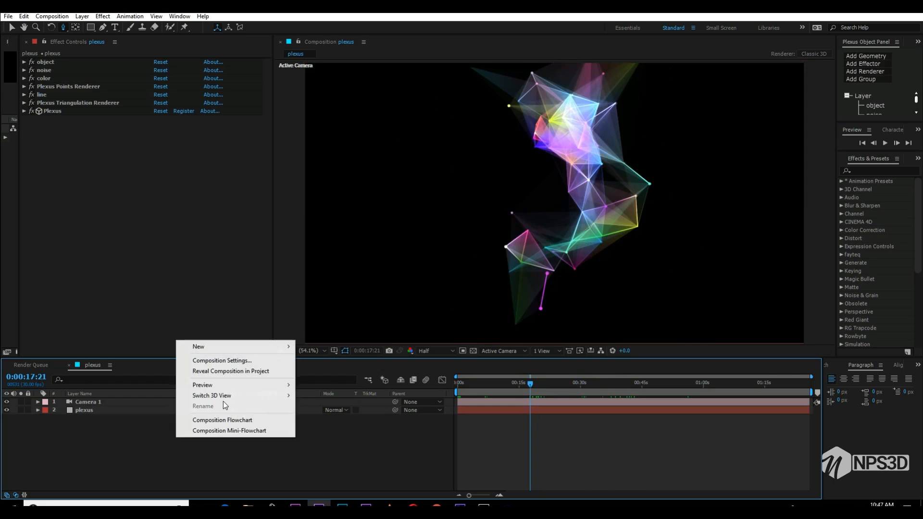
{"action": "mouse_move", "coordinate": [218, 347]}
{"action": "left_click", "coordinate": [311, 376]}
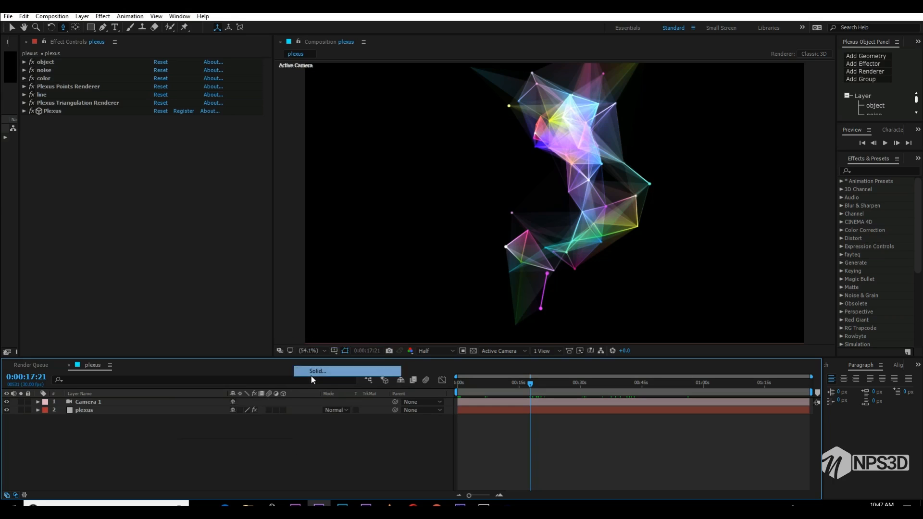
{"action": "type", "text": "opt"}
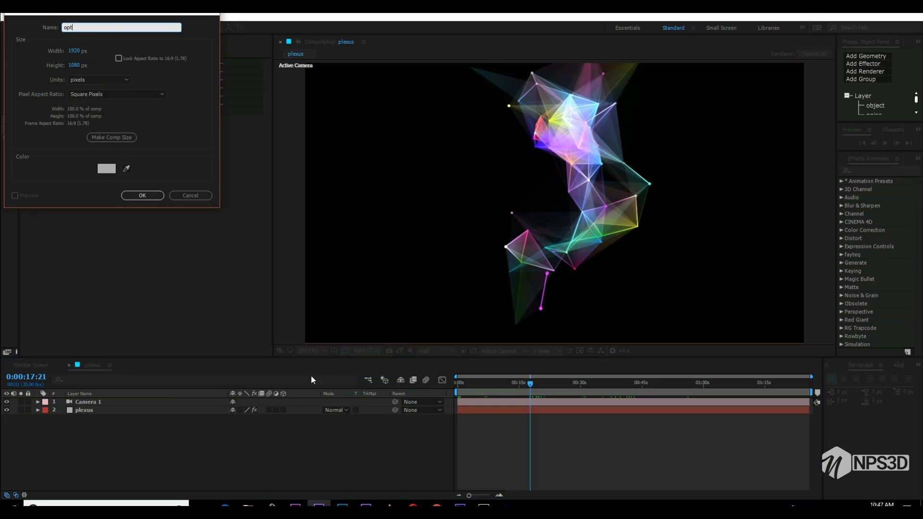
{"action": "type", "text": "ical flare"}
{"action": "key", "text": "Return"}
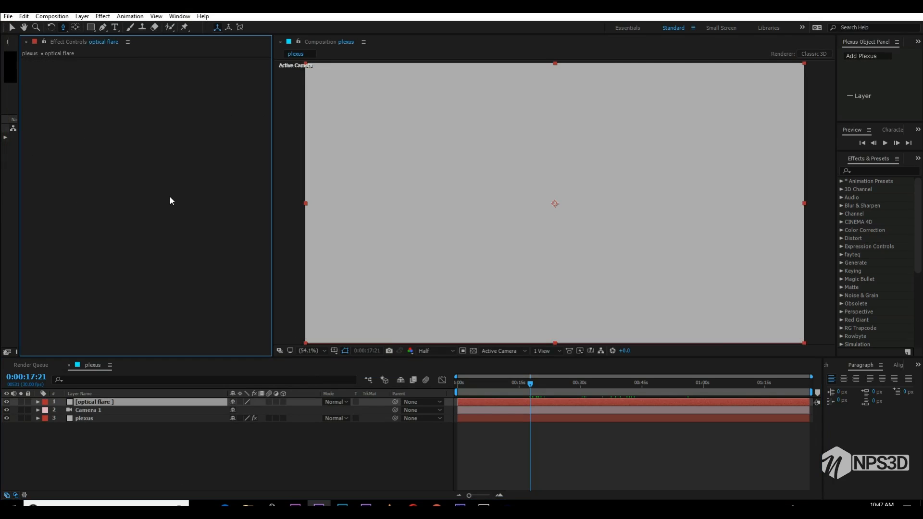
{"action": "key", "text": "ctrl+space"}
{"action": "type", "text": "op"}
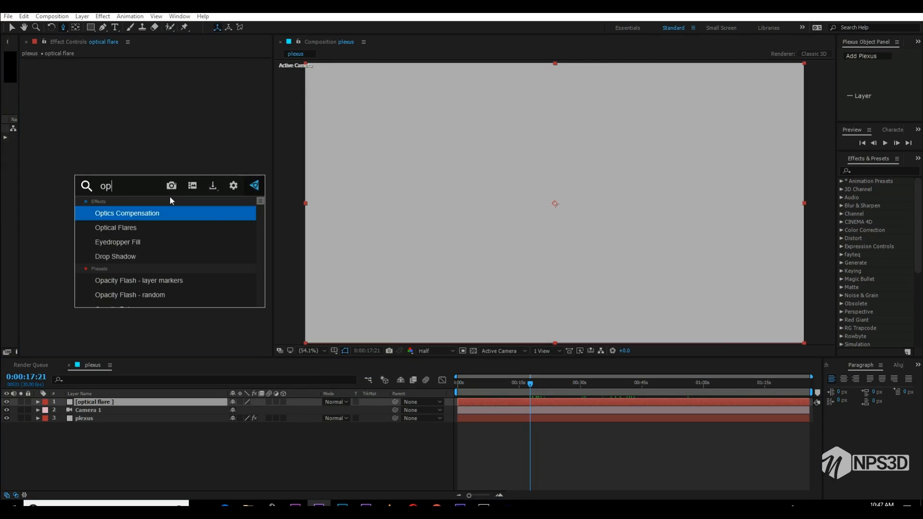
{"action": "left_click", "coordinate": [148, 218]}
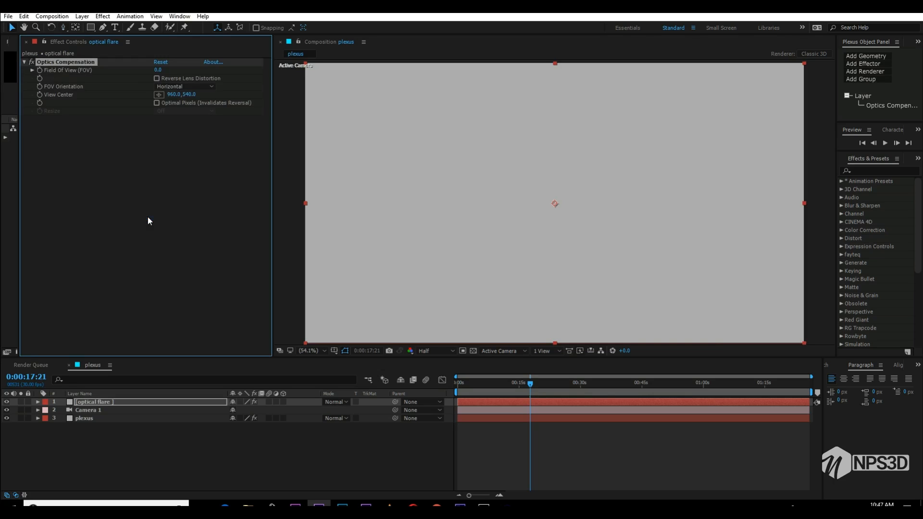
{"action": "key", "text": "ctrl+z"}
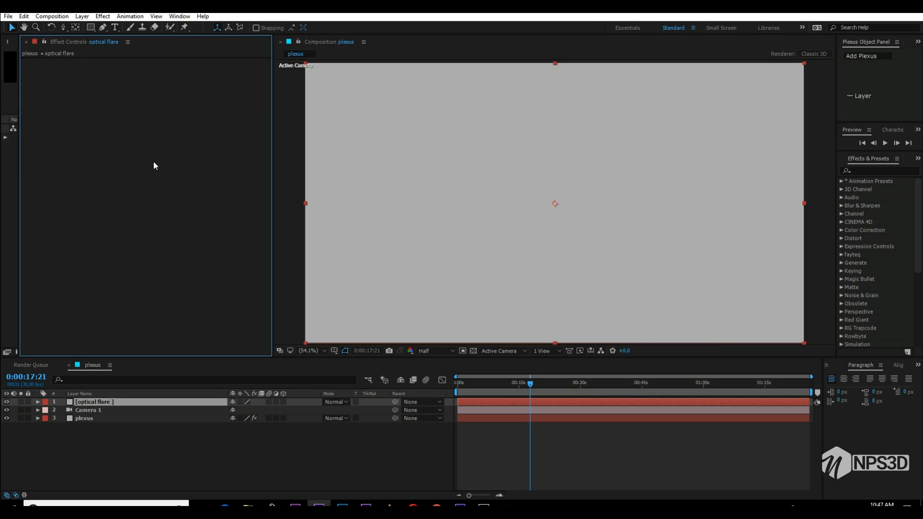
- Apply the Optical Flares effect to the "optical flare" solid
{"action": "key", "text": "ctrl+space"}
{"action": "type", "text": "optica"}
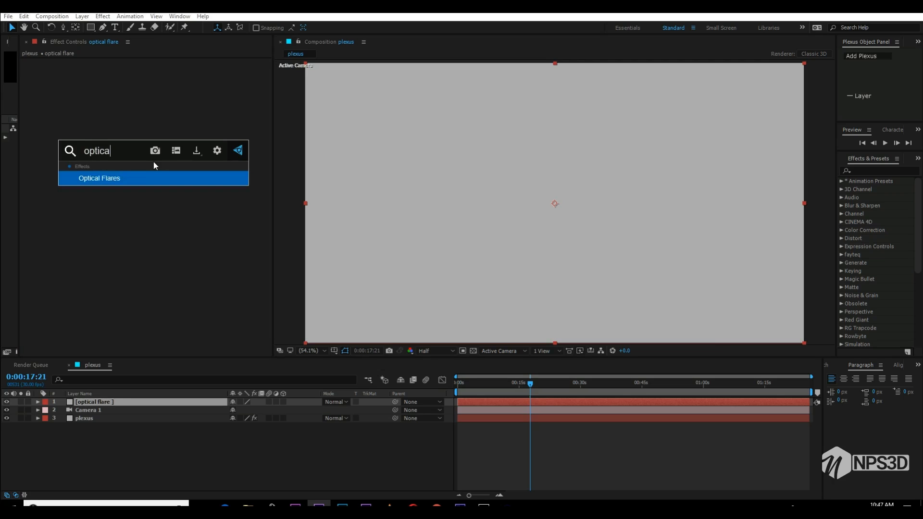
{"action": "left_click", "coordinate": [153, 175]}
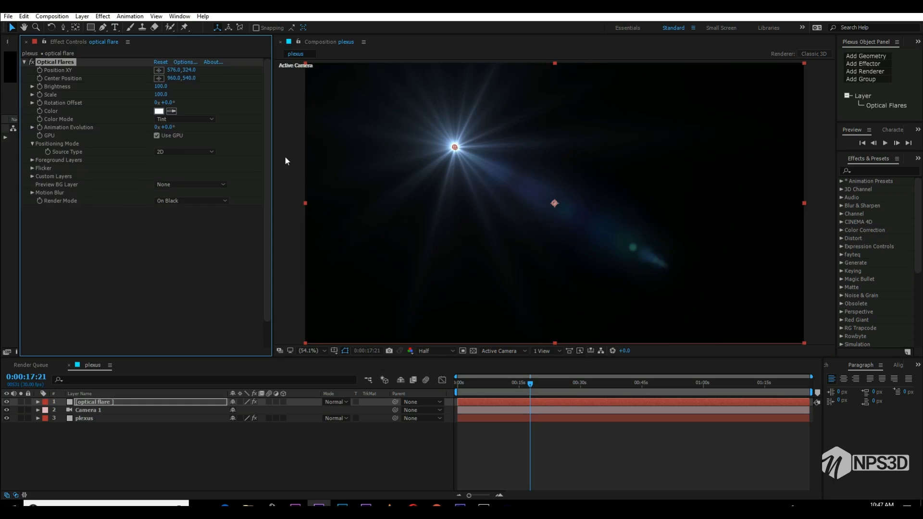
- Clear the default lens objects in the Optical Flares options and build the flare from a single Glow object
{"action": "left_click", "coordinate": [185, 62]}
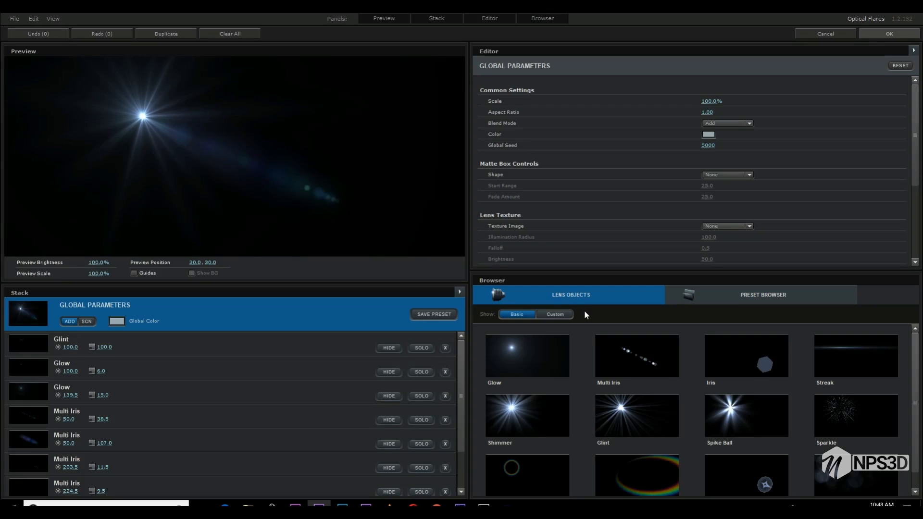
{"action": "left_click", "coordinate": [459, 292]}
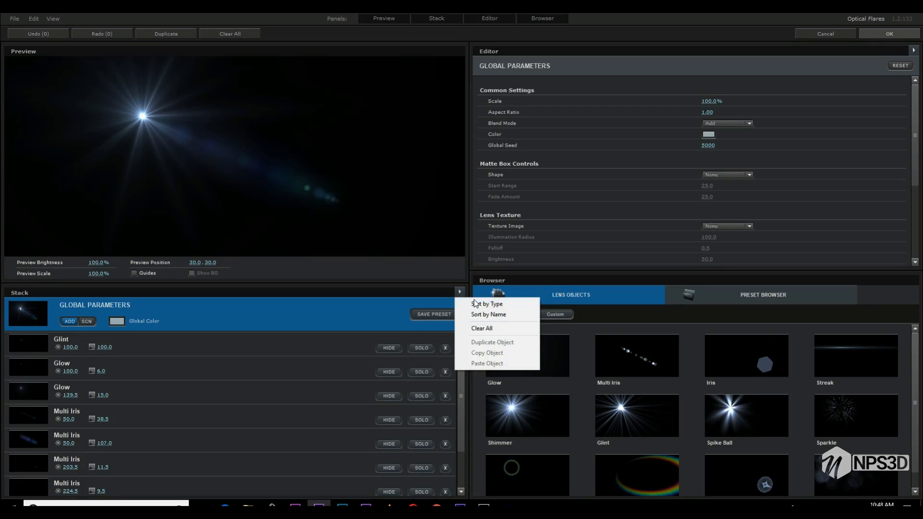
{"action": "left_click", "coordinate": [483, 331]}
{"action": "left_click", "coordinate": [434, 265]}
{"action": "left_click", "coordinate": [497, 343]}
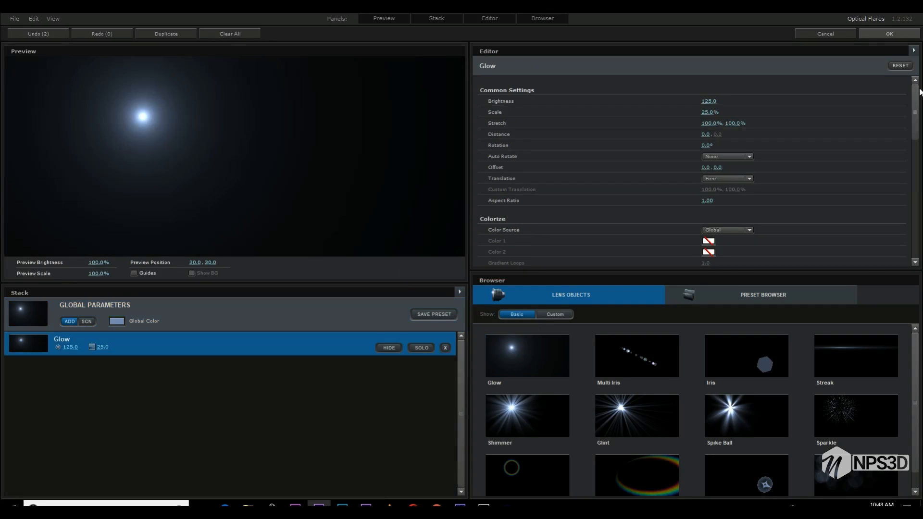
{"action": "left_click", "coordinate": [903, 34]}
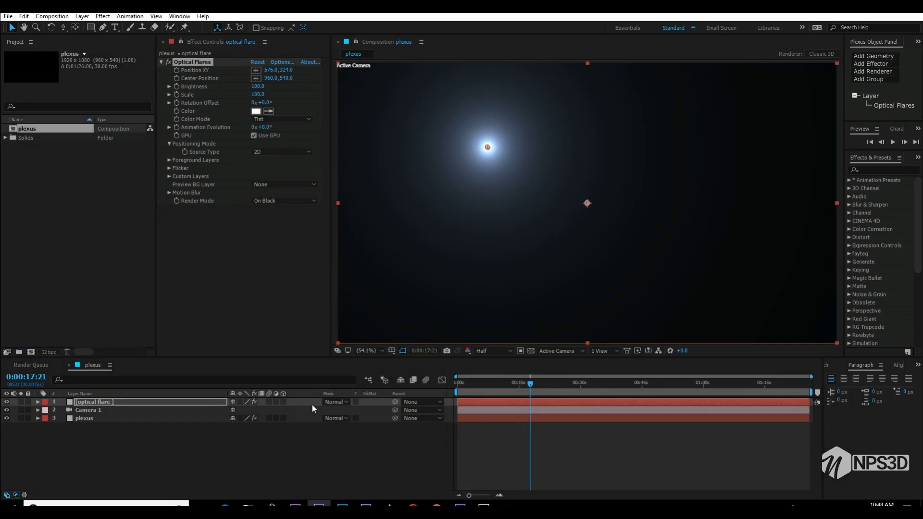
{"action": "left_click", "coordinate": [346, 403]}
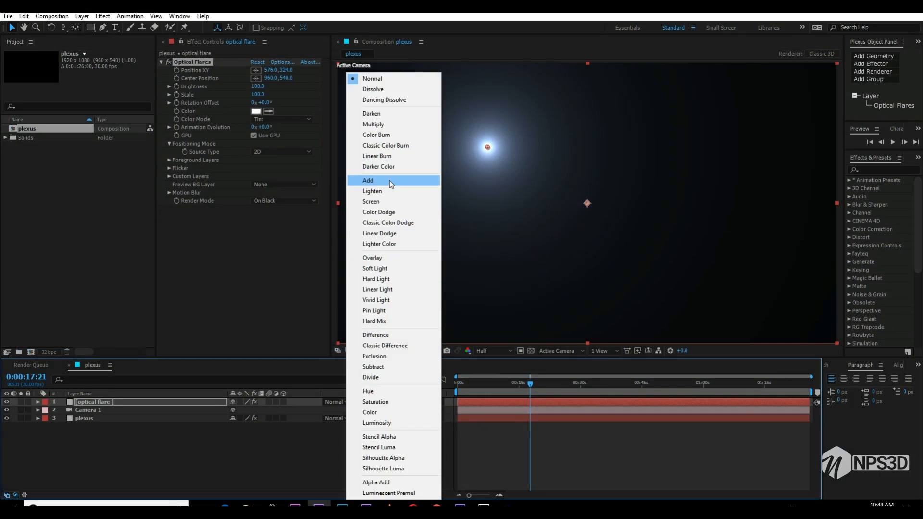
{"action": "left_click", "coordinate": [388, 180]}
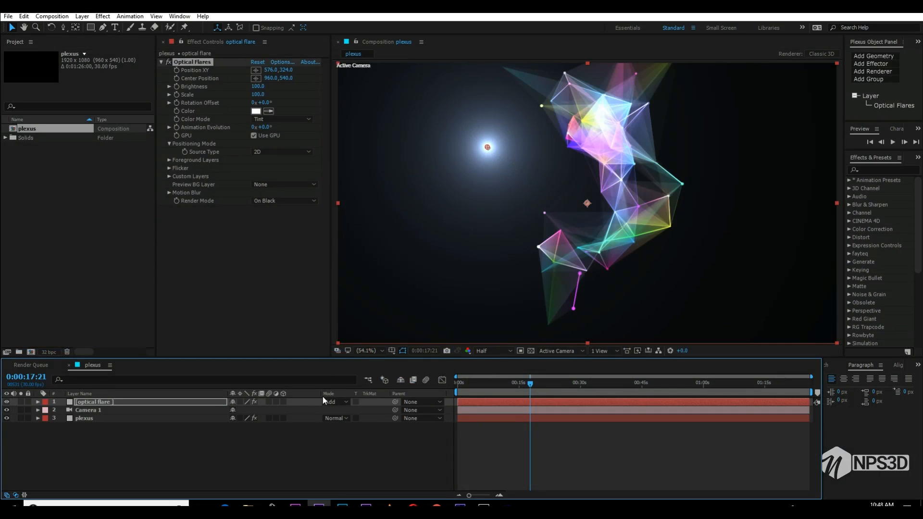
{"action": "left_click", "coordinate": [323, 400]}
{"action": "left_click", "coordinate": [373, 79]}
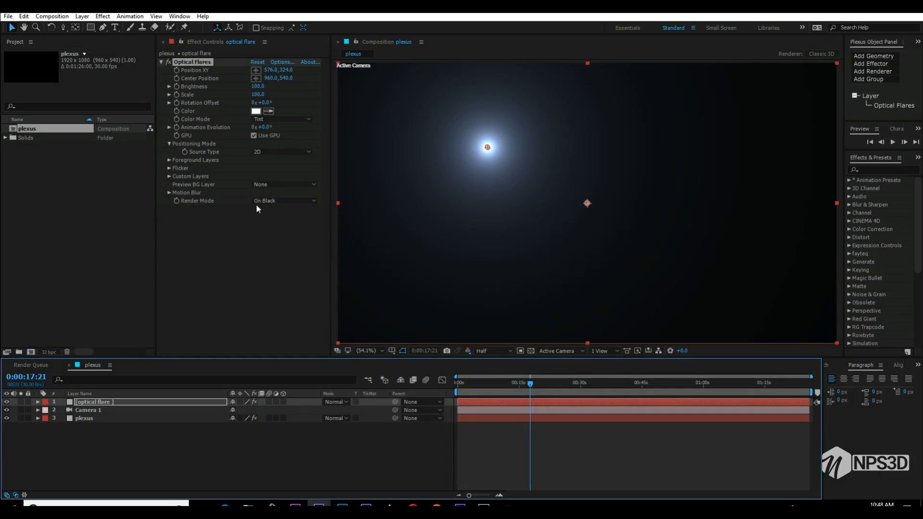
- Set the flare's render mode to On Transparent and move it just outside the composition's left edge, at about -28.7, 523.7
{"action": "left_click", "coordinate": [296, 203]}
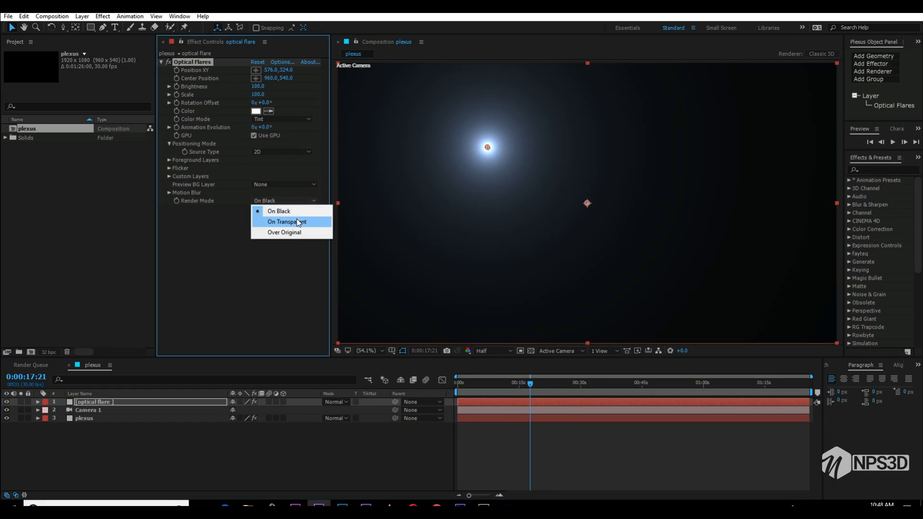
{"action": "left_click", "coordinate": [296, 218]}
{"action": "key", "text": "space"}
{"action": "left_click_drag", "start_coordinate": [533, 188], "coordinate": [530, 187]}
{"action": "mouse_move", "coordinate": [490, 146]}
{"action": "left_mouse_down"}
{"action": "mouse_move", "coordinate": [522, 164]}
{"action": "mouse_move", "coordinate": [376, 175]}
{"action": "mouse_move", "coordinate": [356, 187]}
{"action": "mouse_move", "coordinate": [365, 212]}
{"action": "left_mouse_up"}
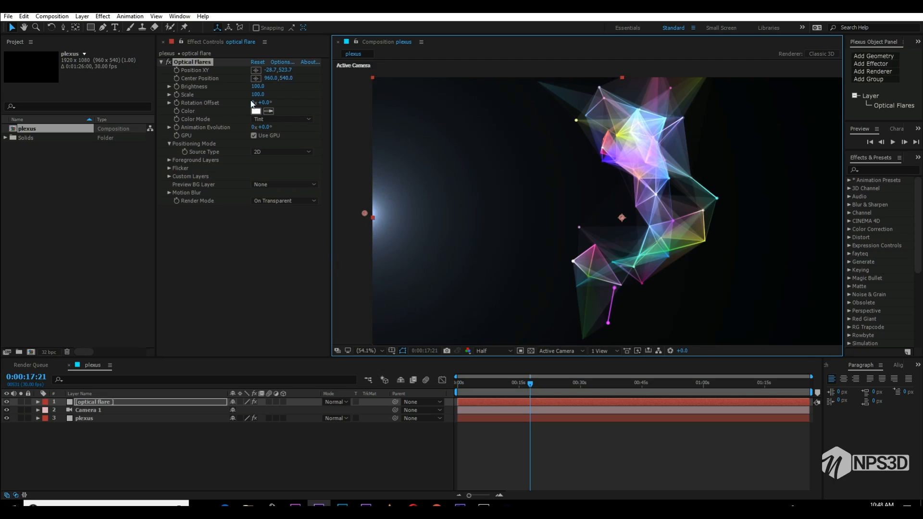
- Colour the flare pink with hue 309°, saturation 56% and brightness 82%
{"action": "left_click", "coordinate": [256, 111]}
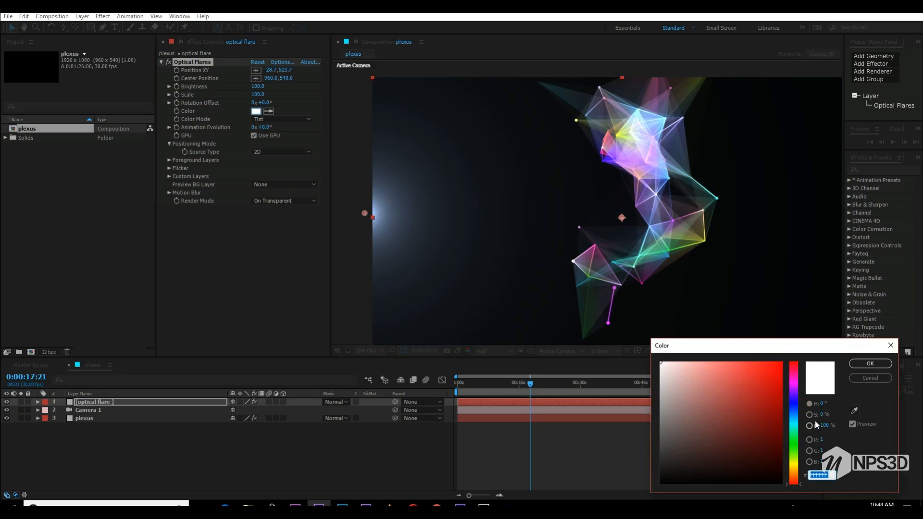
{"action": "left_click", "coordinate": [796, 381]}
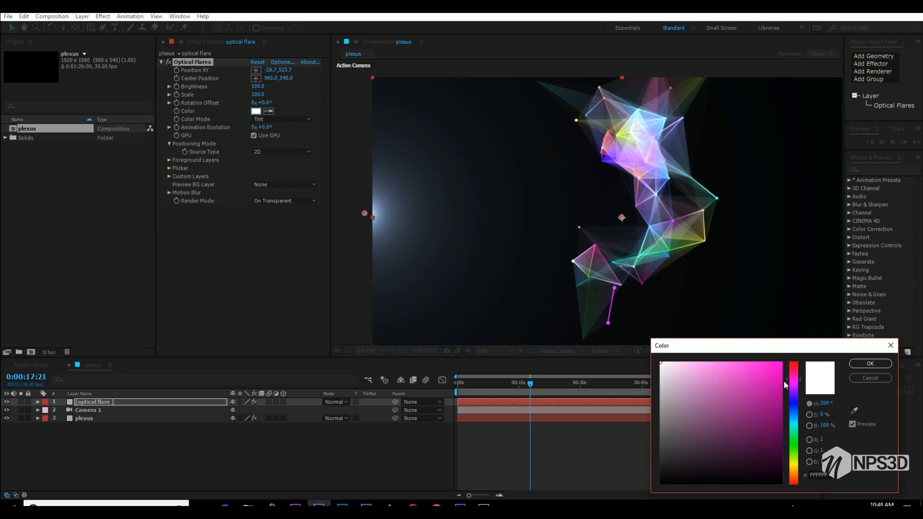
{"action": "left_click", "coordinate": [728, 384]}
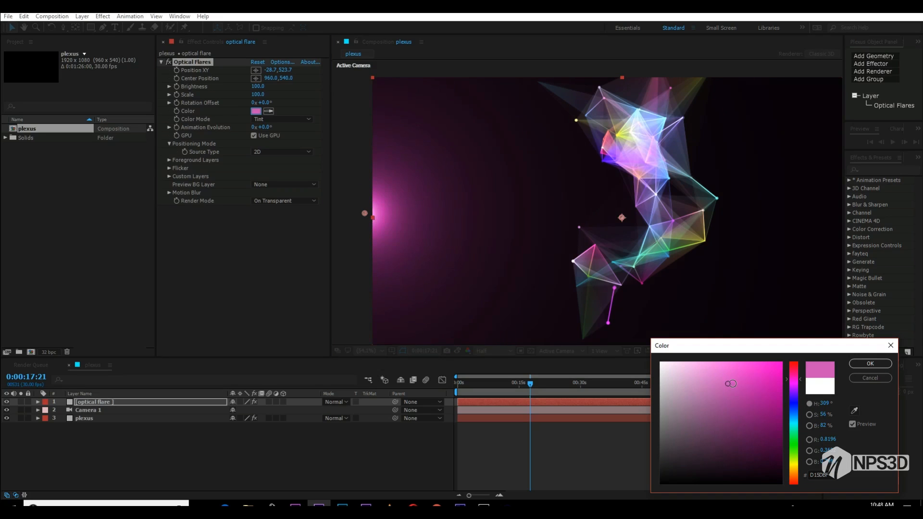
{"action": "left_click", "coordinate": [870, 363]}
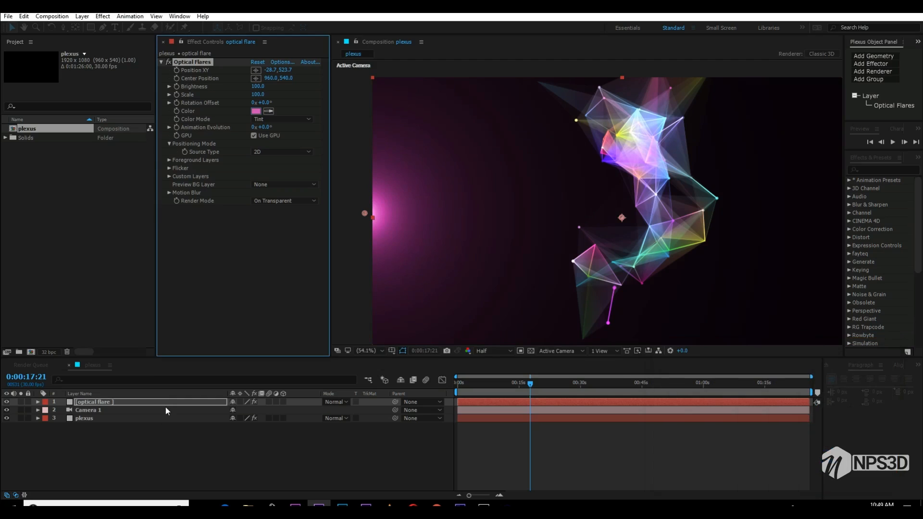
- Rename the "optical flare" layer to "pink"
{"action": "left_click", "coordinate": [123, 402]}
{"action": "key", "text": "Return"}
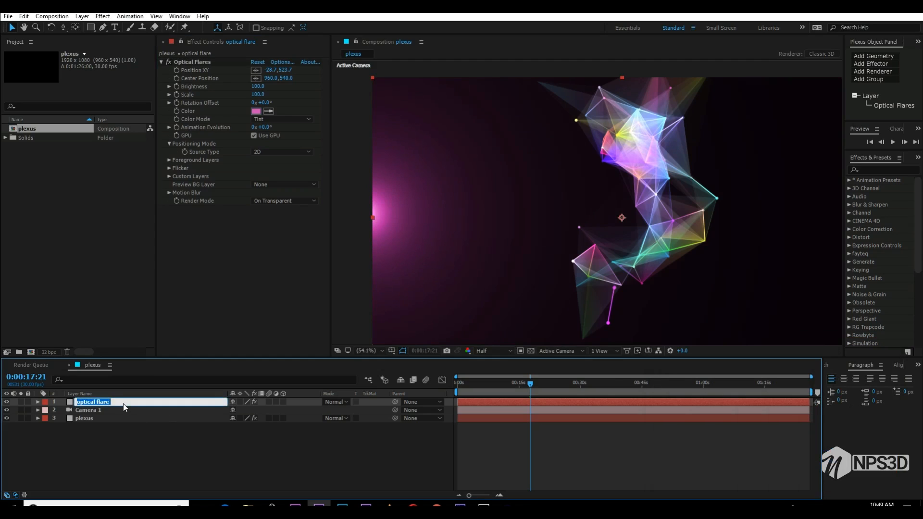
{"action": "type", "text": "pl"}
{"action": "type", "text": "nk"}
{"action": "key", "text": "Return"}
- Duplicate the "pink" layer and name the copy "blue"
{"action": "key", "text": "ctrl+d"}
{"action": "key", "text": "Return"}
{"action": "type", "text": "blue"}
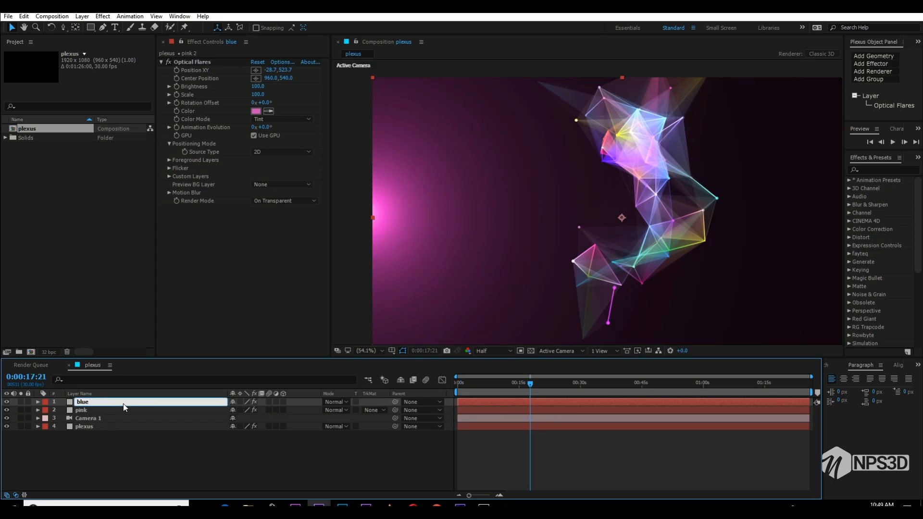
{"action": "key", "text": "Return"}
- Move the "blue" layer's flare just above the composition's top edge at about 1361, -28, and colour it blue with hue 227°
{"action": "left_click", "coordinate": [253, 71]}
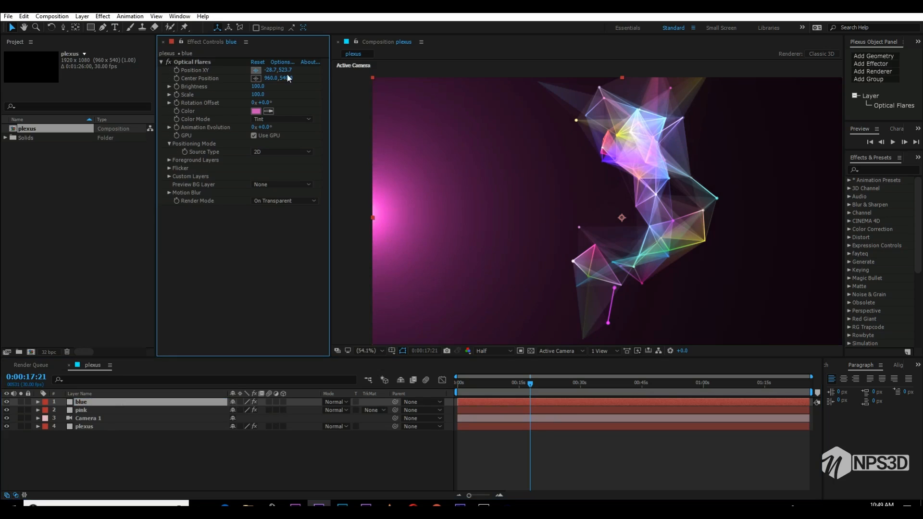
{"action": "left_click", "coordinate": [726, 70]}
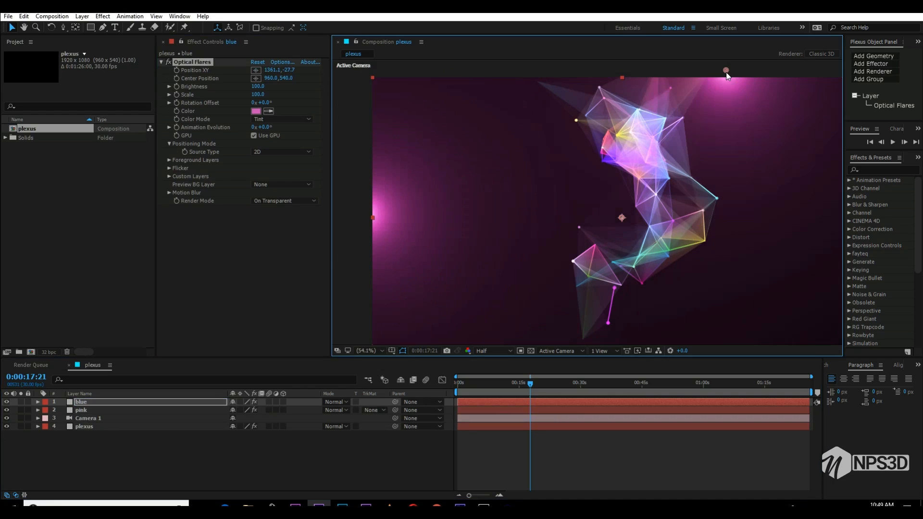
{"action": "left_click", "coordinate": [255, 111]}
{"action": "left_click", "coordinate": [794, 414]}
{"action": "left_click", "coordinate": [794, 407]}
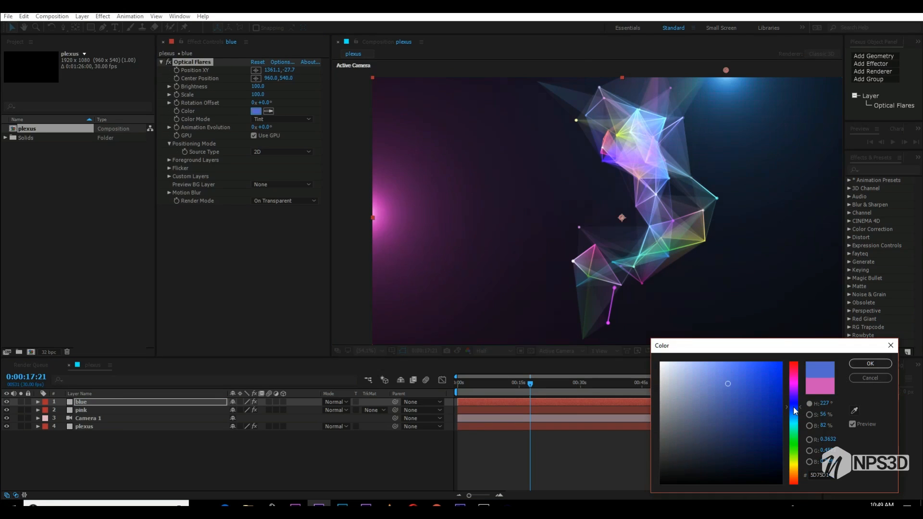
{"action": "left_click", "coordinate": [868, 365]}
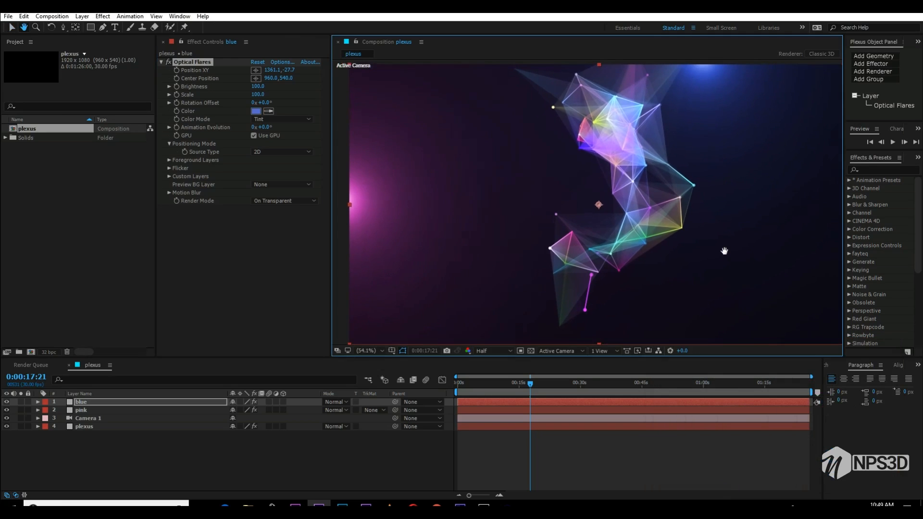
{"action": "left_click_drag", "start_coordinate": [716, 247], "coordinate": [706, 238]}
{"action": "key", "text": "v"}
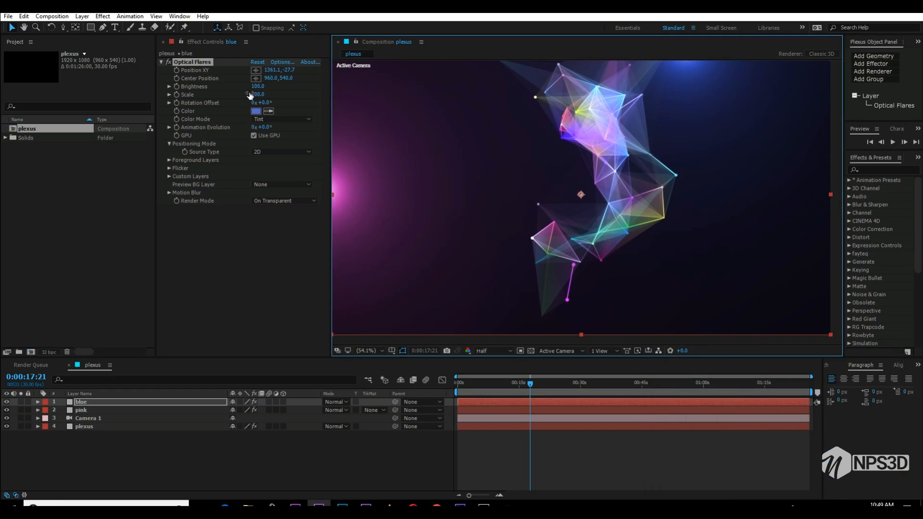
- Duplicate the "blue" layer and move the copy's flare below the composition's bottom edge, at about 1385, 1169
{"action": "left_click", "coordinate": [79, 402]}
{"action": "key", "text": "ctrl+d"}
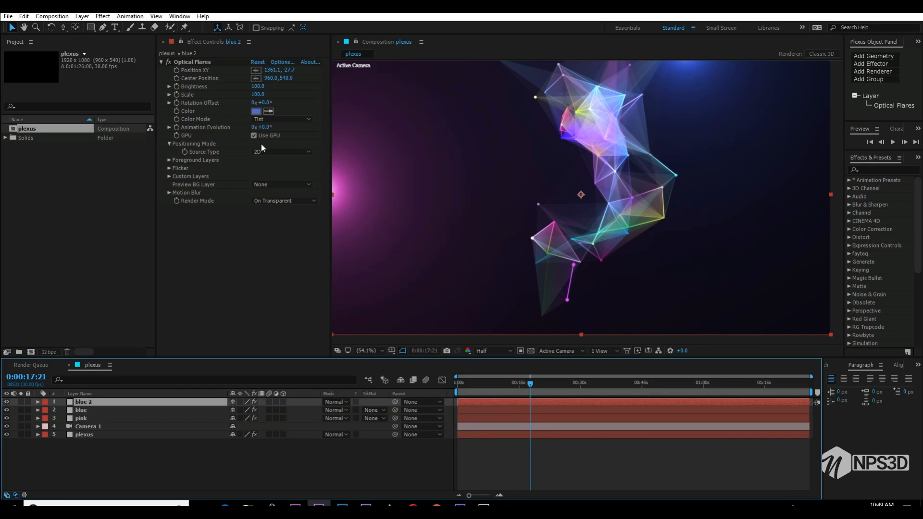
{"action": "left_click", "coordinate": [256, 70]}
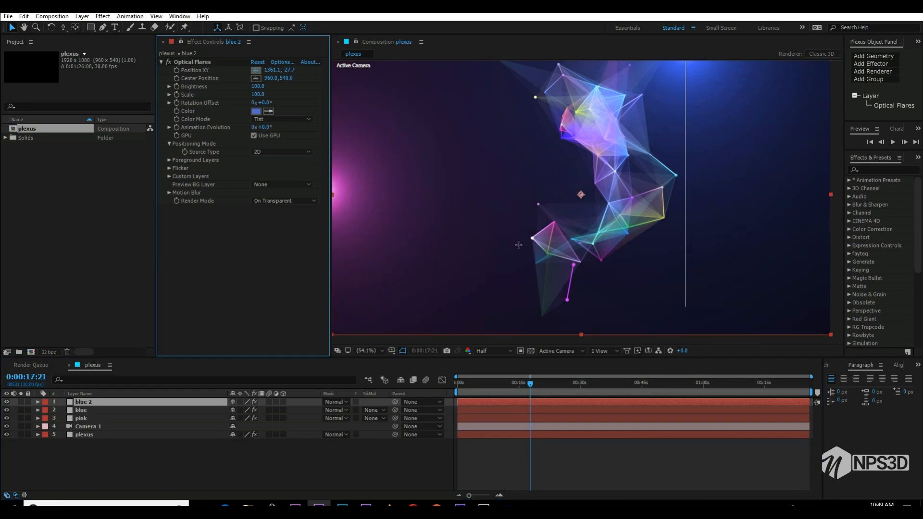
{"action": "left_click", "coordinate": [691, 342]}
{"action": "left_click_drag", "start_coordinate": [697, 322], "coordinate": [692, 260]}
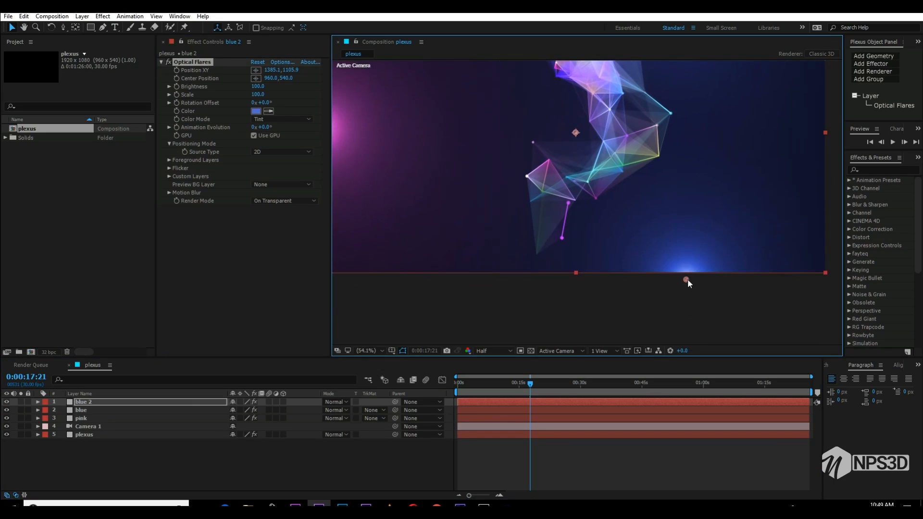
{"action": "left_click", "coordinate": [686, 295]}
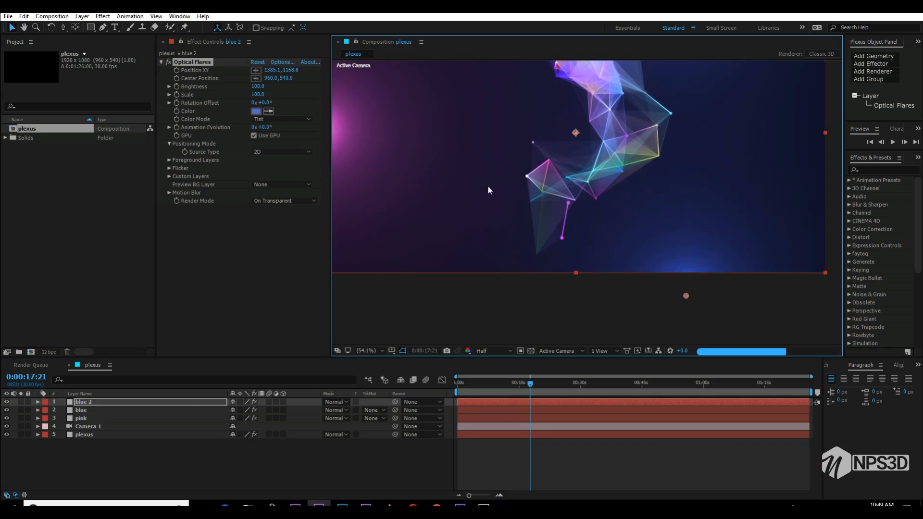
- Colour the duplicated flare yellow with hue 49° and move it further below the composition, to about 1385, 1191
{"action": "left_click", "coordinate": [256, 111]}
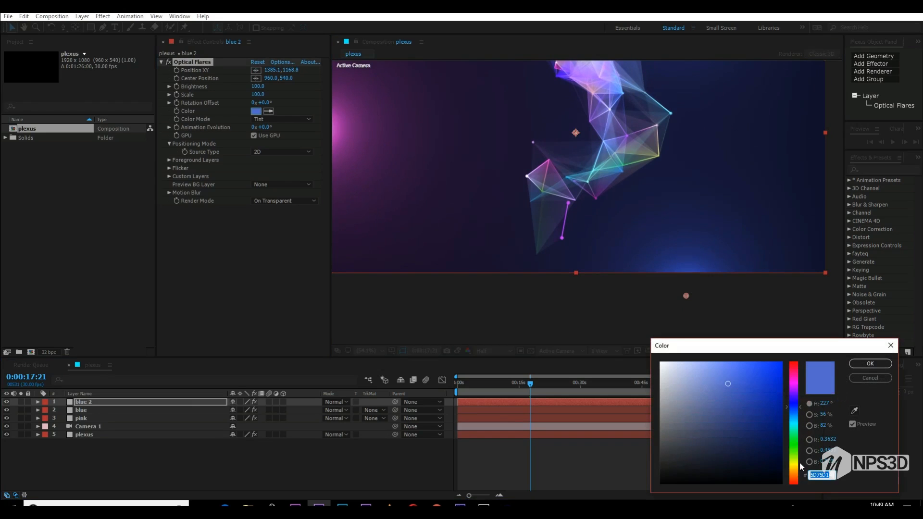
{"action": "left_click_drag", "start_coordinate": [799, 463], "coordinate": [798, 467]}
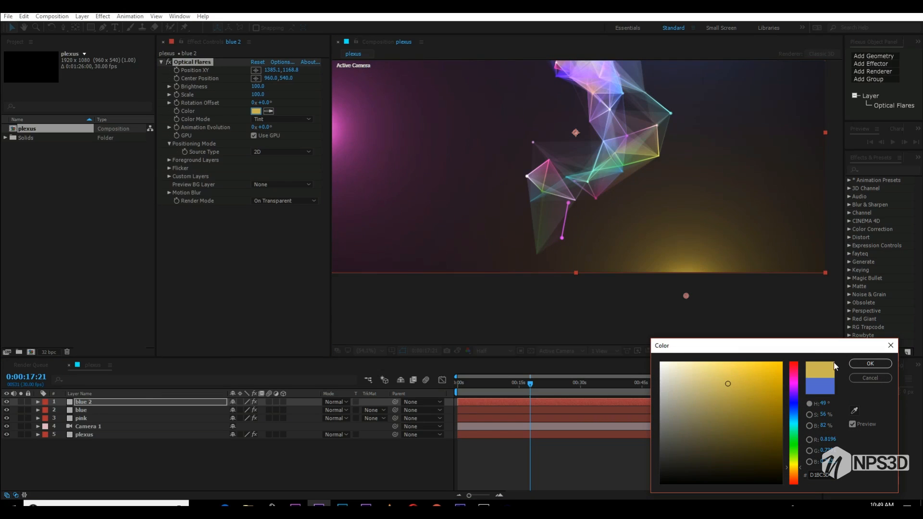
{"action": "left_click", "coordinate": [869, 364]}
{"action": "left_click", "coordinate": [687, 297]}
{"action": "key", "text": "space"}
{"action": "left_click_drag", "start_coordinate": [685, 259], "coordinate": [713, 309]}
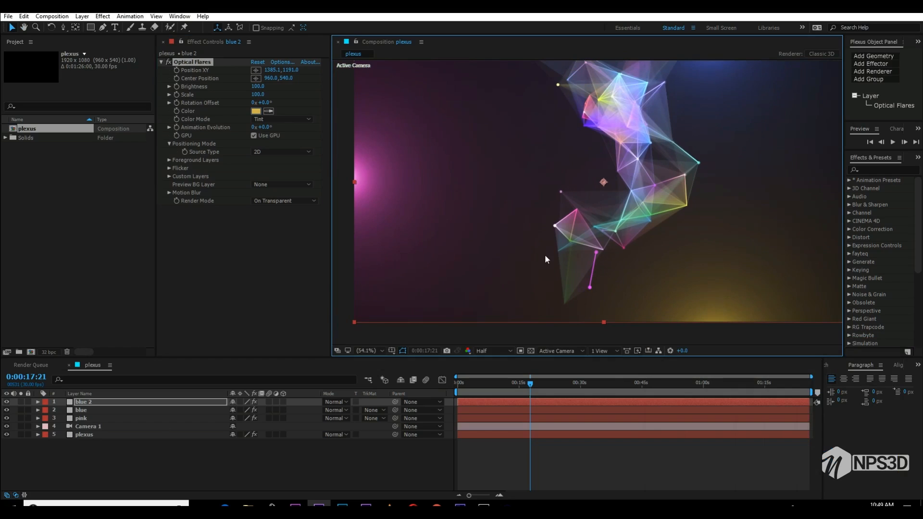
- Compare the composition with and without the yellow flare by switching its effect and its layer off and on
{"action": "left_click", "coordinate": [168, 63]}
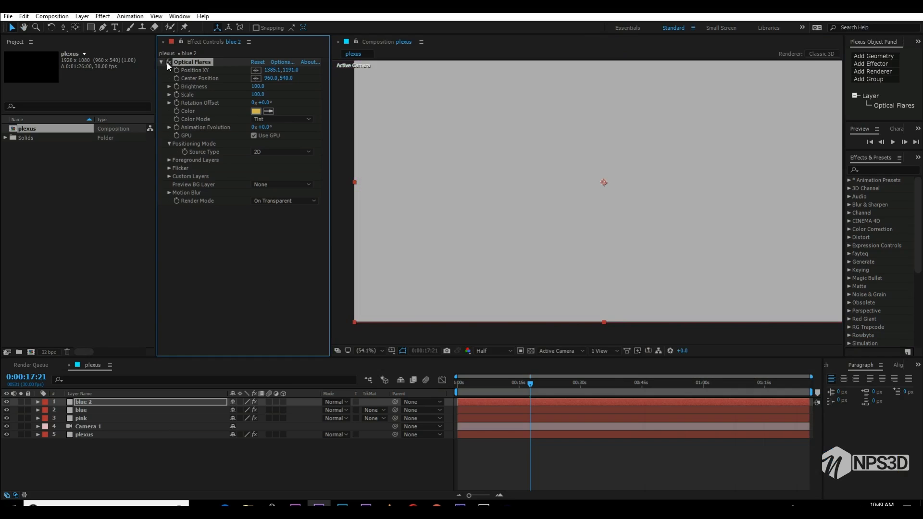
{"action": "left_click", "coordinate": [167, 62]}
{"action": "left_click", "coordinate": [7, 402]}
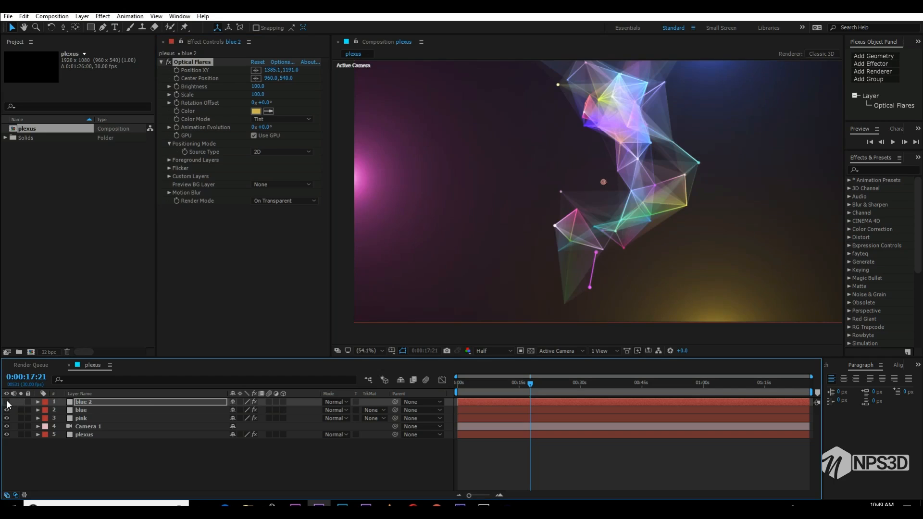
{"action": "left_click", "coordinate": [7, 402]}
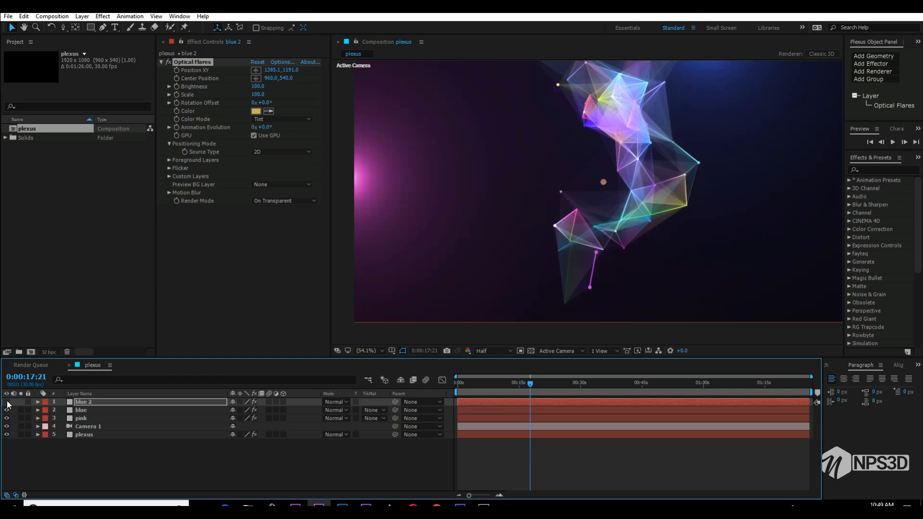
{"action": "left_click", "coordinate": [7, 403]}
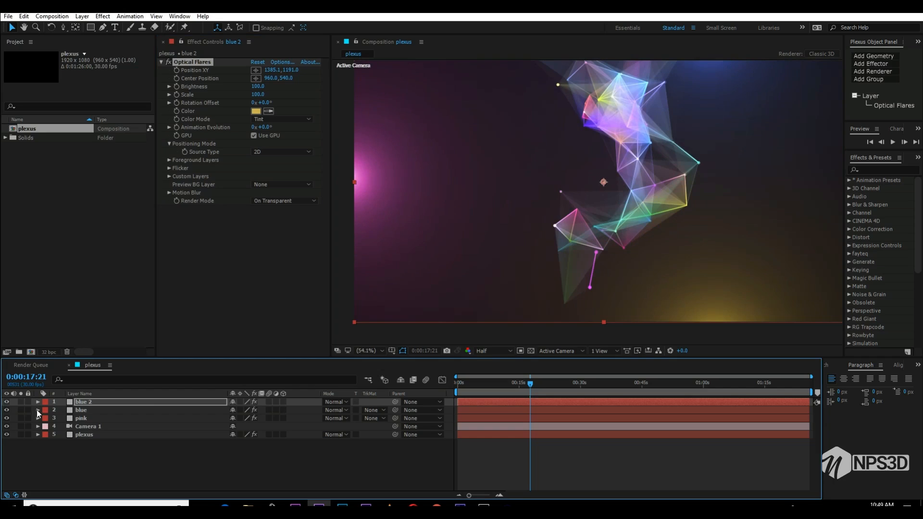
{"action": "left_click", "coordinate": [255, 292]}
- Apply Fast Blur to the "pink" layer with a blurriness of 102 and Repeat Edge Pixels enabled
{"action": "left_click", "coordinate": [102, 417]}
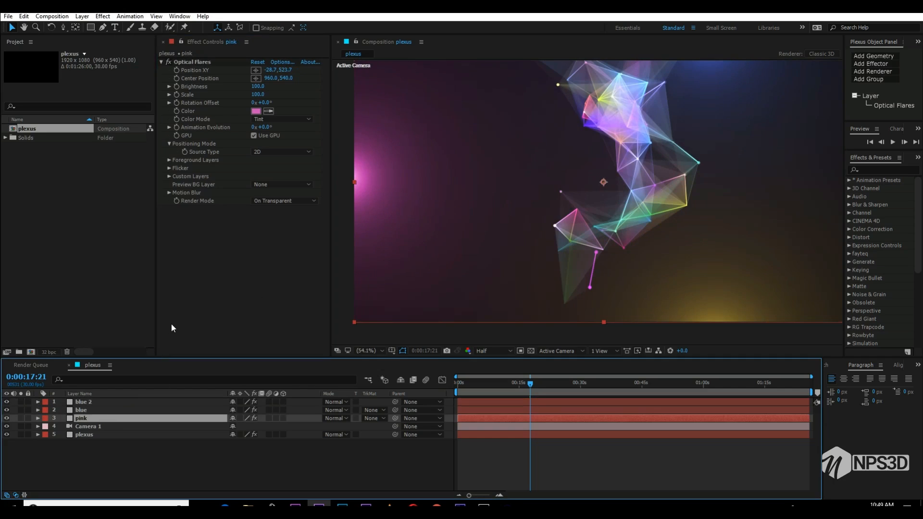
{"action": "key", "text": "ctrl+space"}
{"action": "type", "text": "fast"}
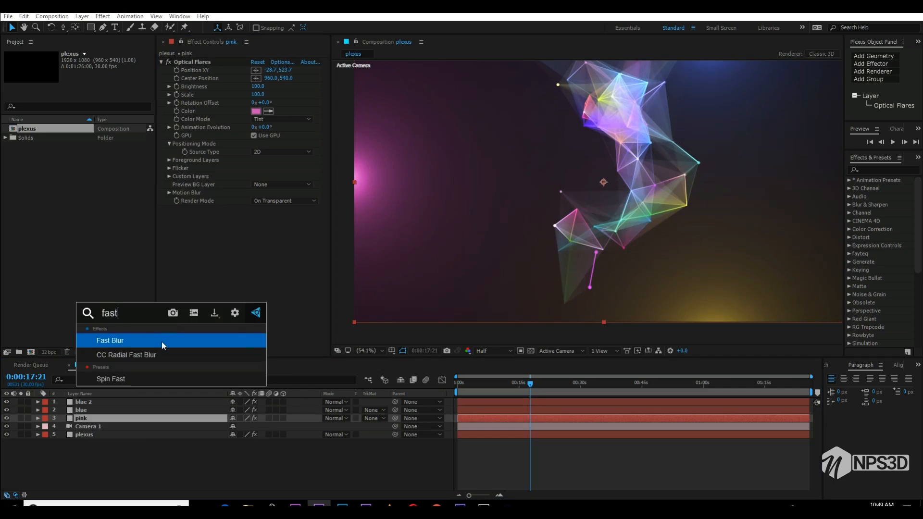
{"action": "left_click", "coordinate": [162, 341]}
{"action": "left_click_drag", "start_coordinate": [255, 217], "coordinate": [305, 217]}
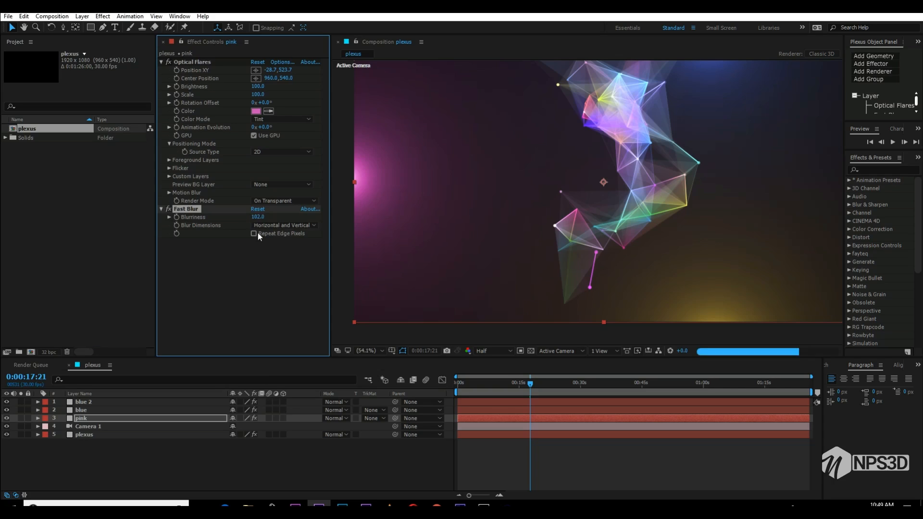
{"action": "left_click", "coordinate": [253, 234]}
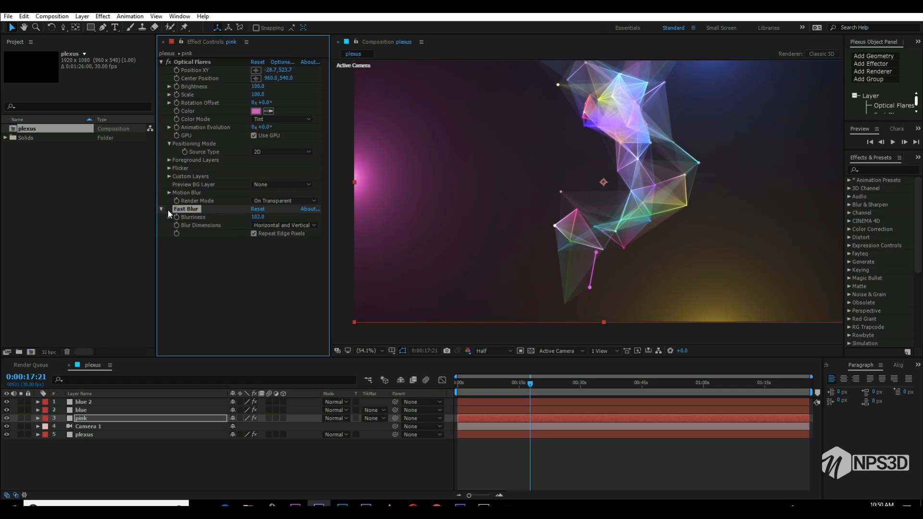
- Recolour the "blue" layer's flare to saturation 51% and brightness 91%, and move it up to about 1361, -44
{"action": "key", "text": "h"}
{"action": "left_click_drag", "start_coordinate": [581, 172], "coordinate": [582, 226]}
{"action": "key", "text": "v"}
{"action": "left_click", "coordinate": [84, 410]}
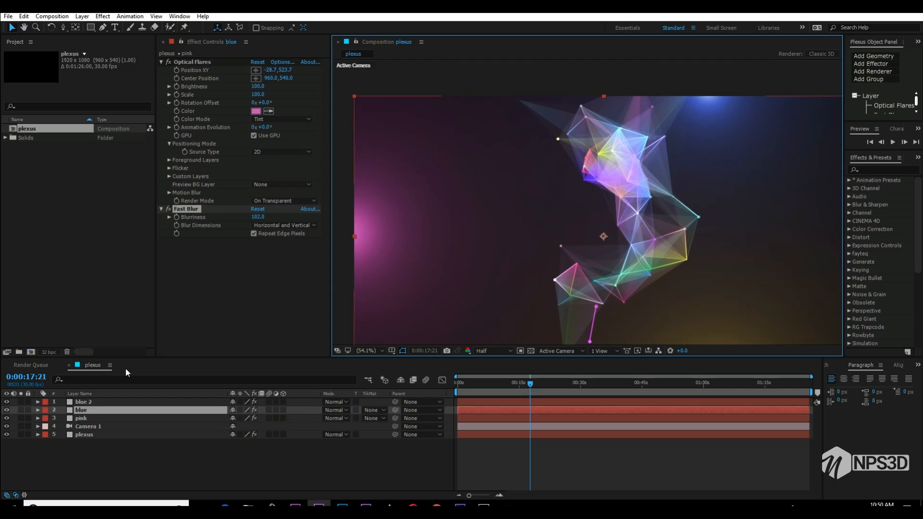
{"action": "left_click", "coordinate": [260, 111]}
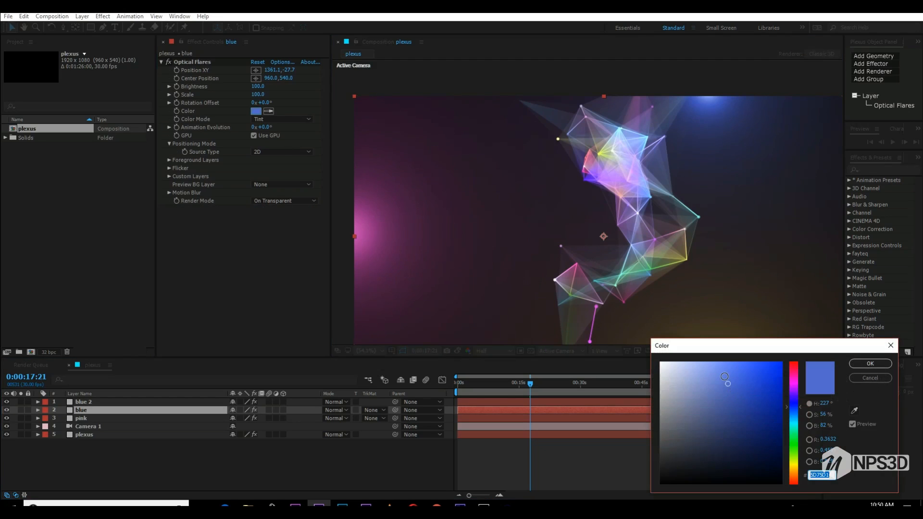
{"action": "left_click_drag", "start_coordinate": [795, 407], "coordinate": [797, 407]}
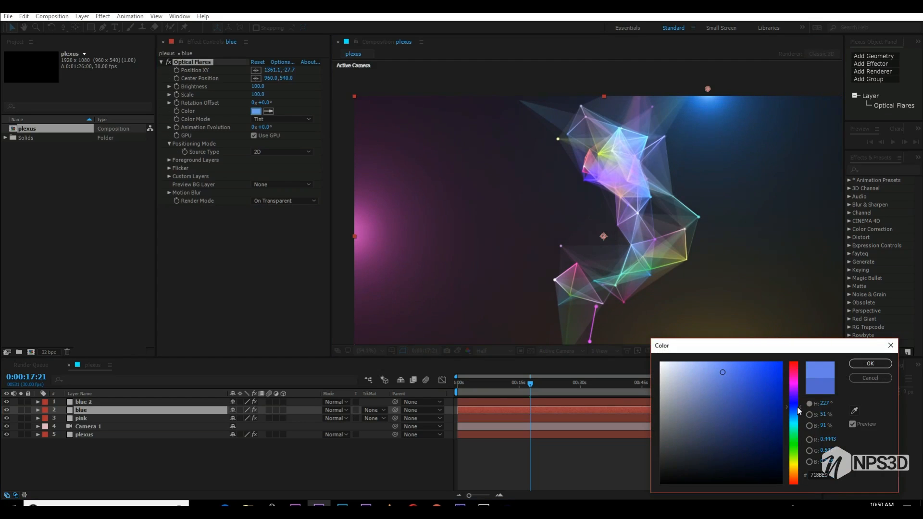
{"action": "left_click", "coordinate": [869, 363]}
{"action": "left_click_drag", "start_coordinate": [708, 90], "coordinate": [708, 85]}
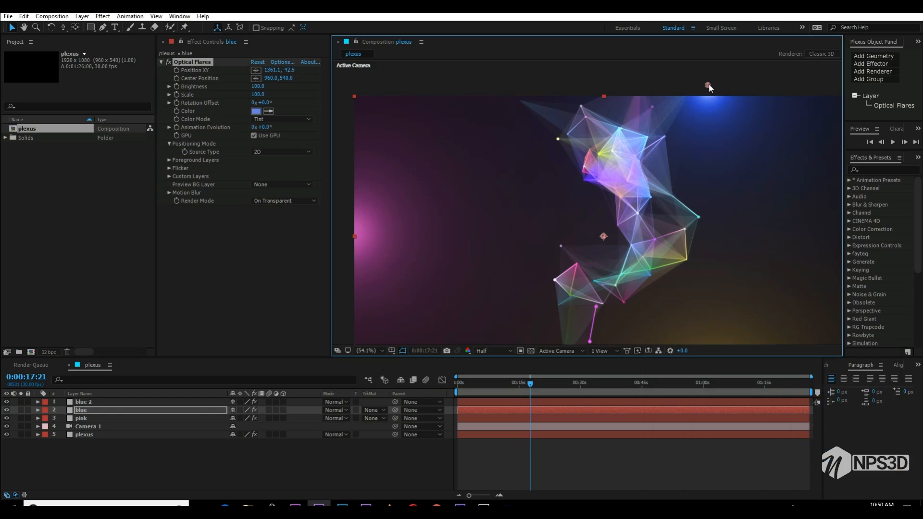
{"action": "key", "text": "space"}
{"action": "left_click_drag", "start_coordinate": [714, 134], "coordinate": [710, 94]}
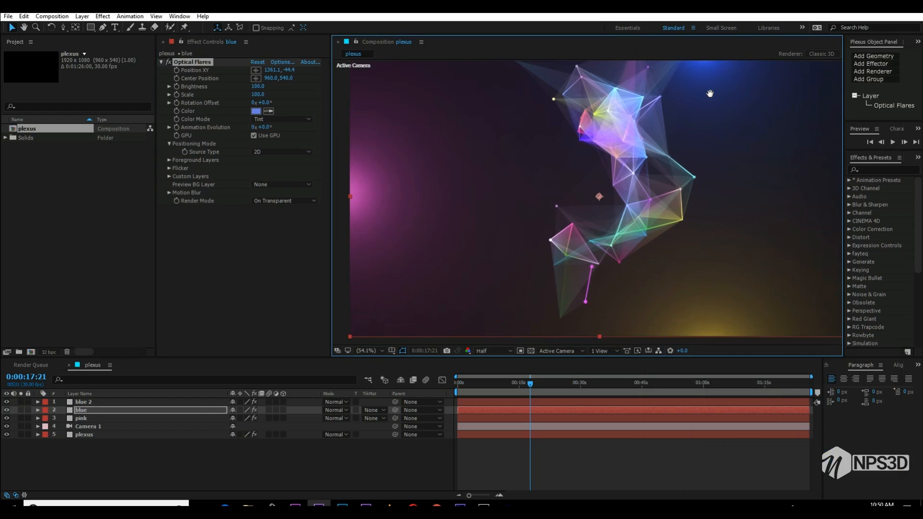
- Save the project, and add a new adjustment layer placed directly above the plexus layer
{"action": "key", "text": "ctrl+s"}
{"action": "left_click", "coordinate": [211, 475]}
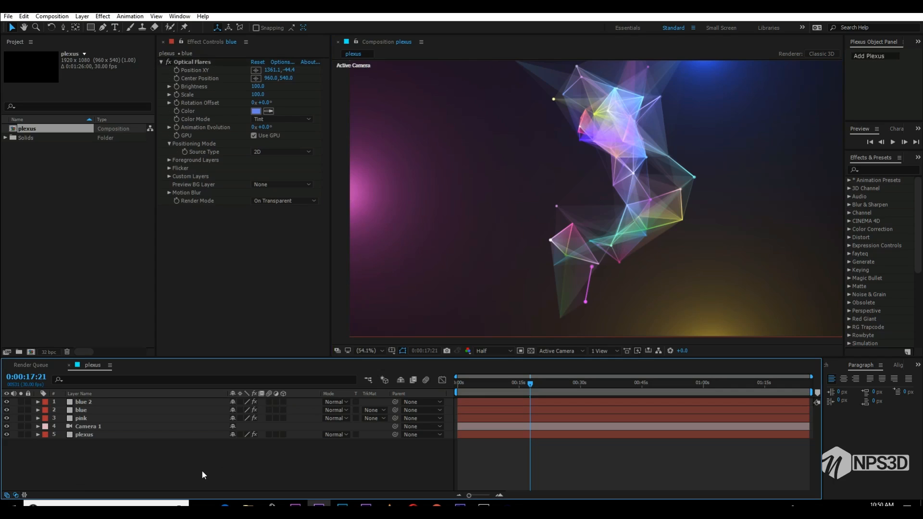
{"action": "right_click", "coordinate": [179, 484]}
{"action": "right_click", "coordinate": [113, 452]}
{"action": "left_click", "coordinate": [94, 456]}
{"action": "right_click", "coordinate": [94, 455]}
{"action": "left_click", "coordinate": [94, 455]}
{"action": "right_click", "coordinate": [75, 465]}
{"action": "mouse_move", "coordinate": [145, 374]}
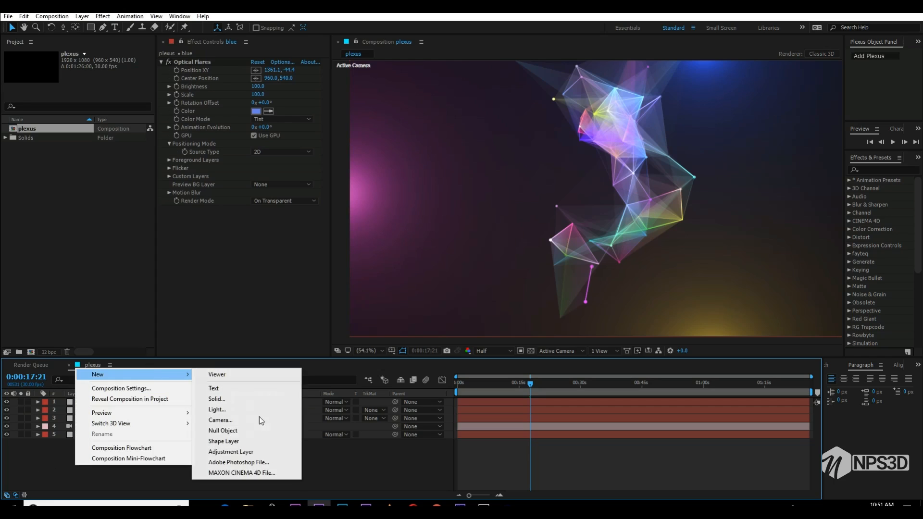
{"action": "left_click", "coordinate": [268, 455]}
{"action": "left_click_drag", "start_coordinate": [118, 401], "coordinate": [124, 432]}
{"action": "left_click", "coordinate": [220, 232]}
{"action": "key", "text": "ctrl+space"}
{"action": "type", "text": "glo"}
{"action": "key", "text": "Return"}
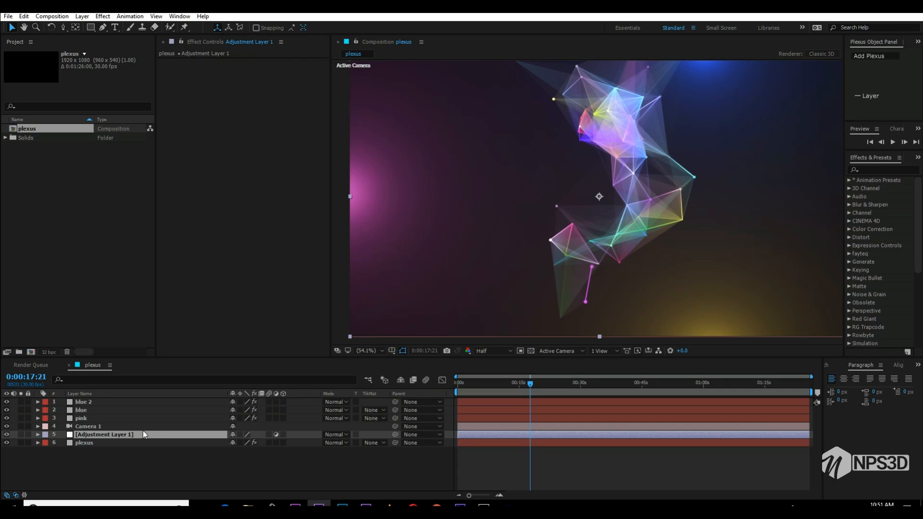
{"action": "left_click", "coordinate": [144, 449]}
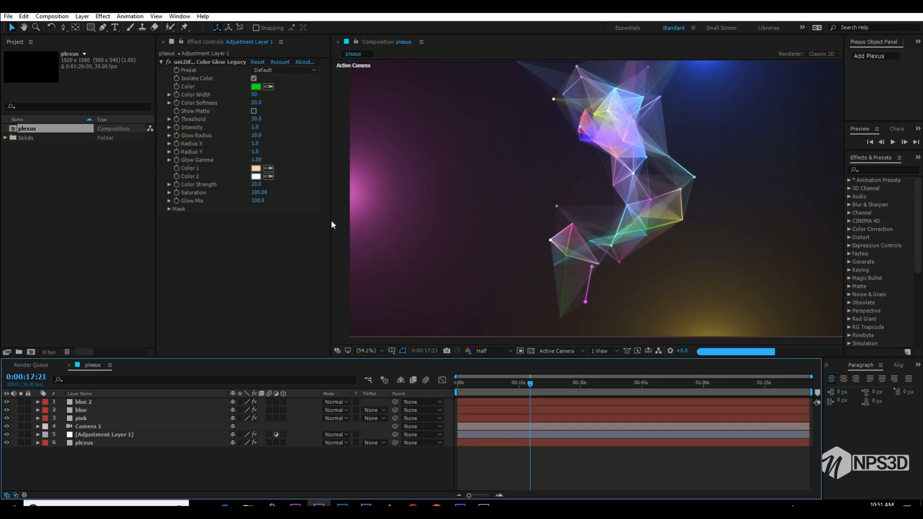
{"action": "left_click", "coordinate": [214, 61]}
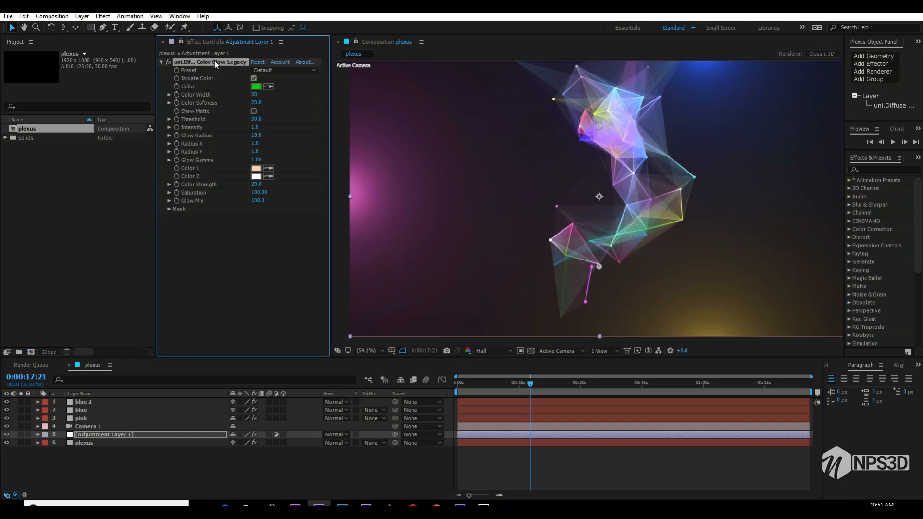
{"action": "key", "text": "Delete"}
- Apply the Glow effect to the adjustment layer and solo that layer together with the plexus layer
{"action": "key", "text": "ctrl+space"}
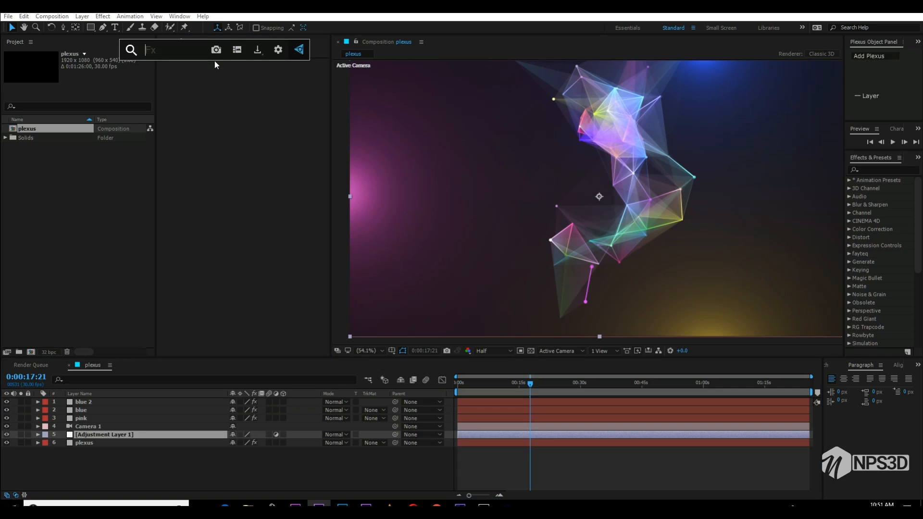
{"action": "type", "text": "glow"}
{"action": "key", "text": "Return"}
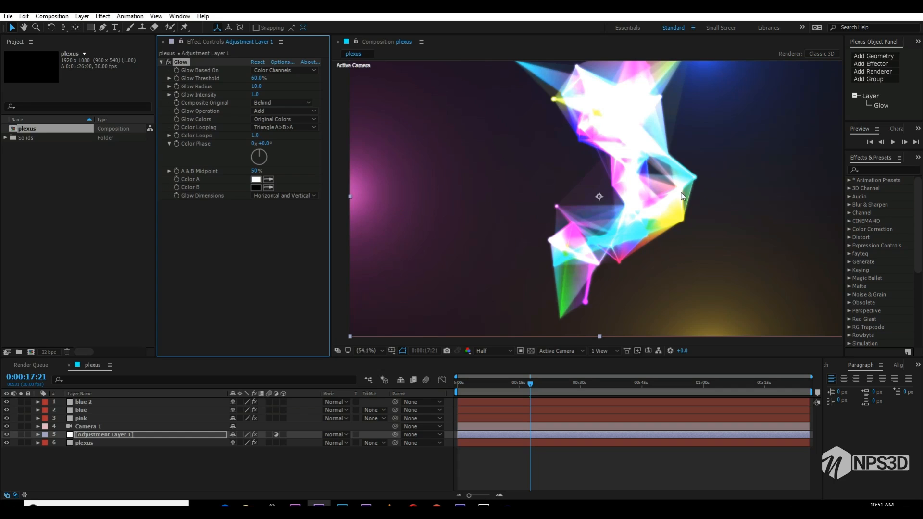
{"action": "left_click", "coordinate": [21, 434]}
{"action": "left_click", "coordinate": [20, 443]}
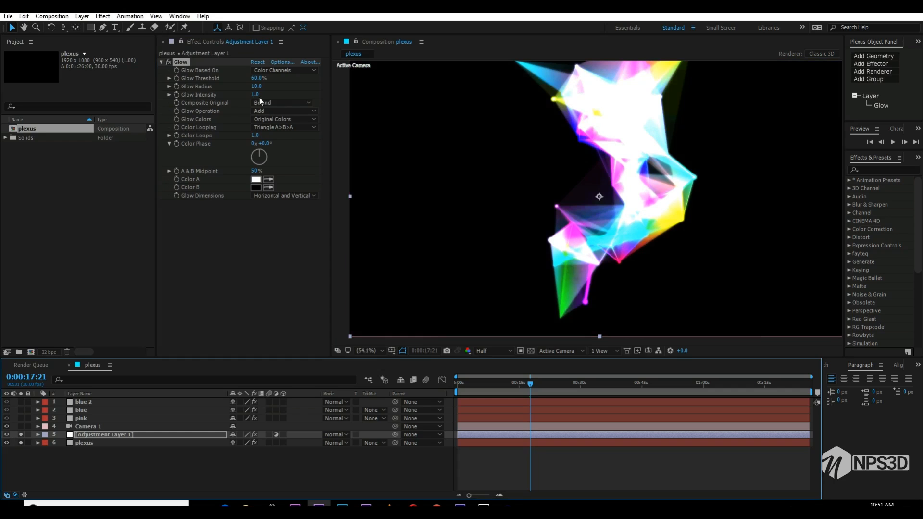
- Set the Glow radius to 66 and the intensity to 0.1, and show the transparency grid
{"action": "left_click_drag", "start_coordinate": [238, 93], "coordinate": [282, 87]}
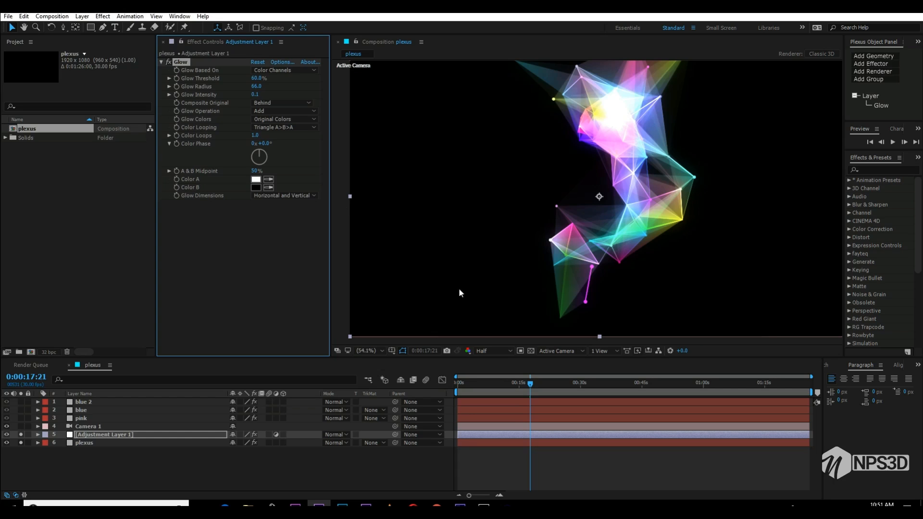
{"action": "left_click", "coordinate": [528, 351]}
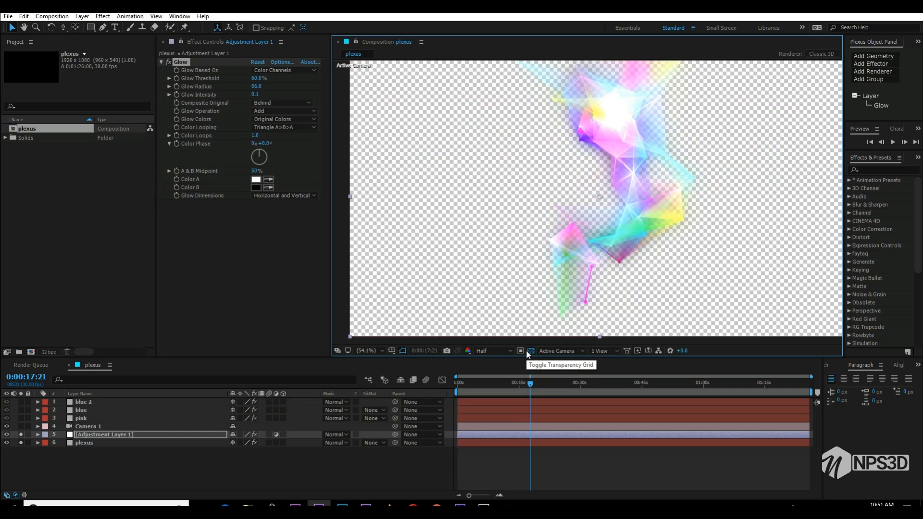
- Set the Glow threshold to 81.6% and radius to 162 with the transparency grid off, and duplicate the effect with a radius of 458
{"action": "left_click", "coordinate": [528, 351]}
{"action": "left_click_drag", "start_coordinate": [257, 86], "coordinate": [284, 77]}
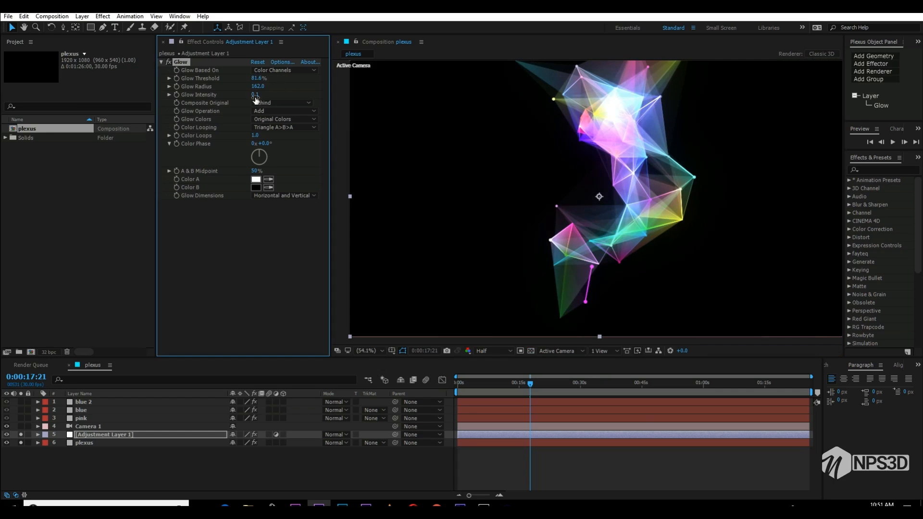
{"action": "left_click", "coordinate": [167, 62]}
{"action": "left_click", "coordinate": [166, 63]}
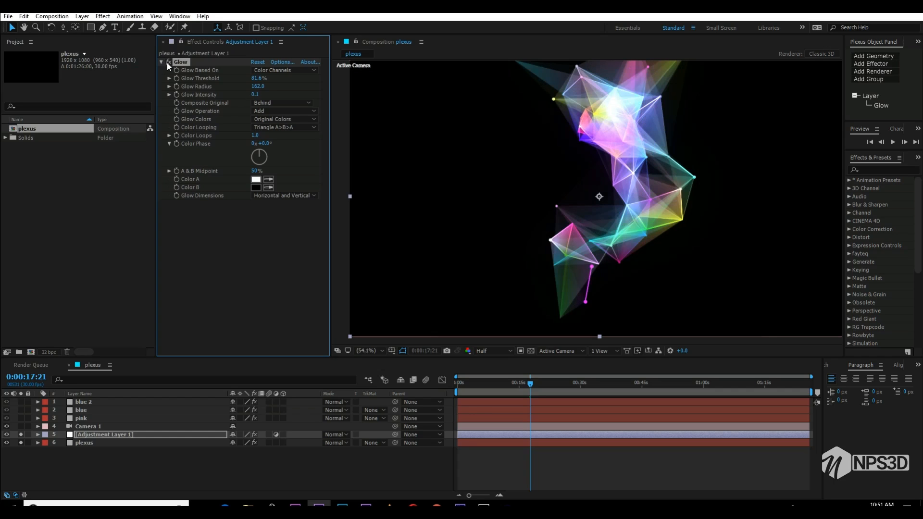
{"action": "key", "text": "ctrl+d"}
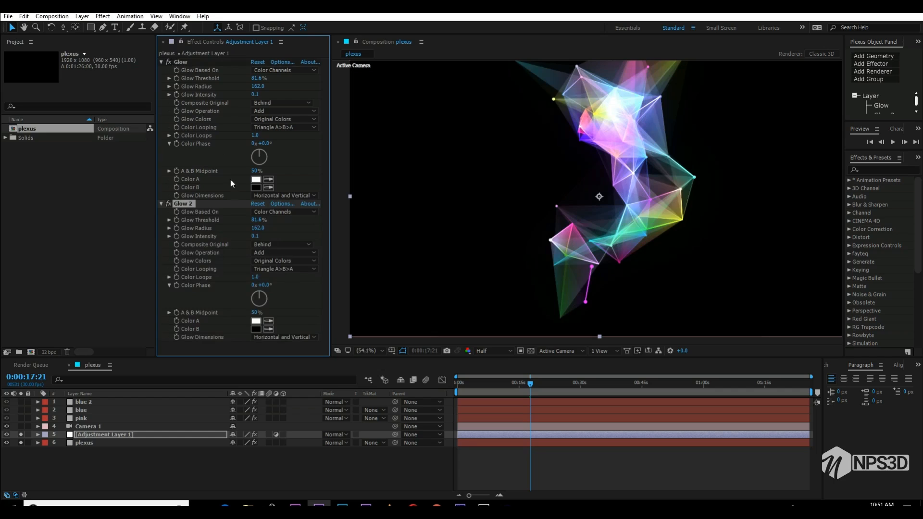
{"action": "left_click_drag", "start_coordinate": [258, 228], "coordinate": [390, 218]}
- Try a third Glow copy with threshold 100% and radius 710 against the transparency grid, and delete that copy
{"action": "key", "text": "ctrl+d"}
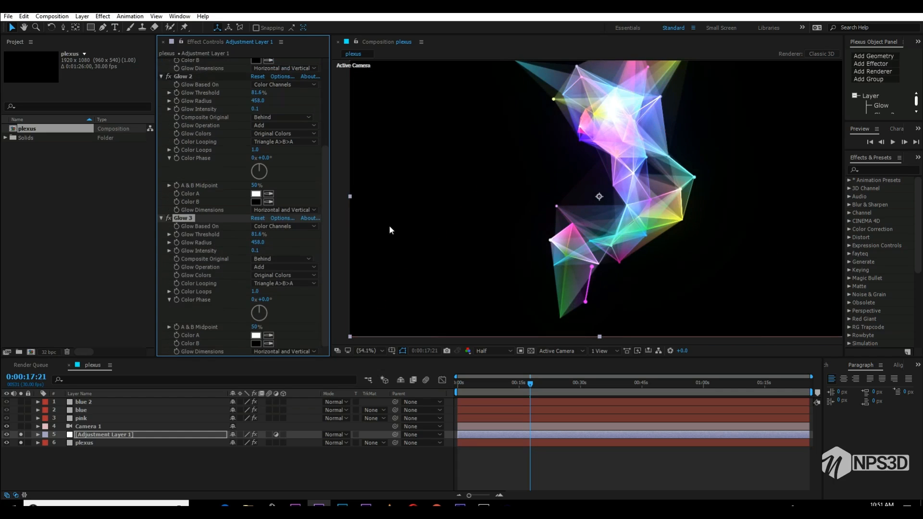
{"action": "left_click_drag", "start_coordinate": [256, 242], "coordinate": [465, 231]}
{"action": "left_click", "coordinate": [530, 350]}
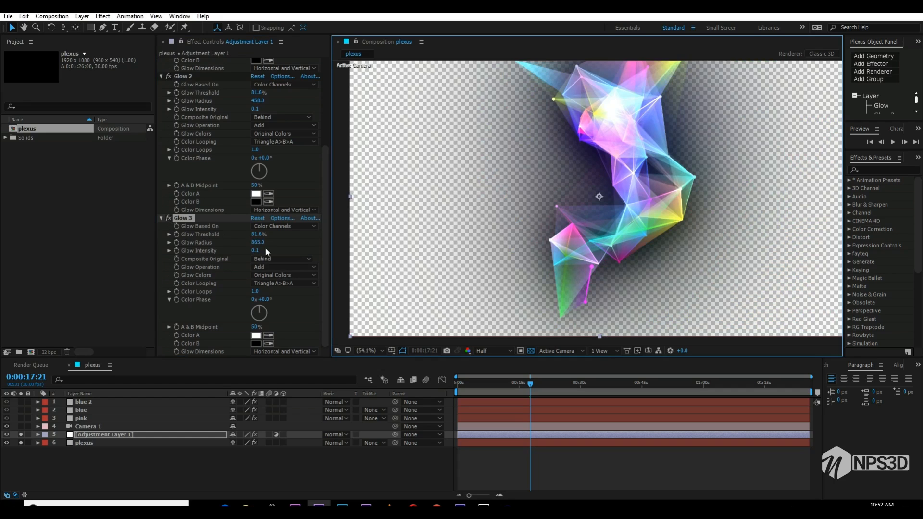
{"action": "left_click_drag", "start_coordinate": [258, 234], "coordinate": [283, 235]}
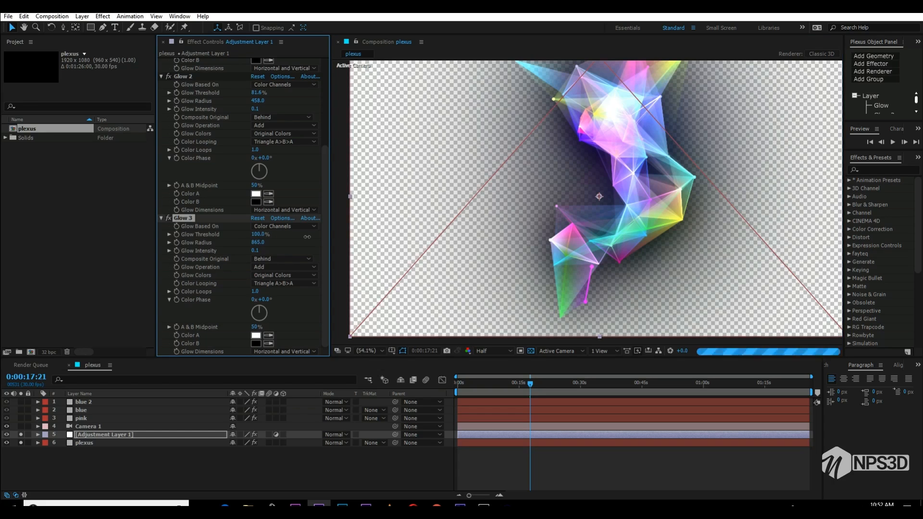
{"action": "left_click_drag", "start_coordinate": [252, 242], "coordinate": [192, 239]}
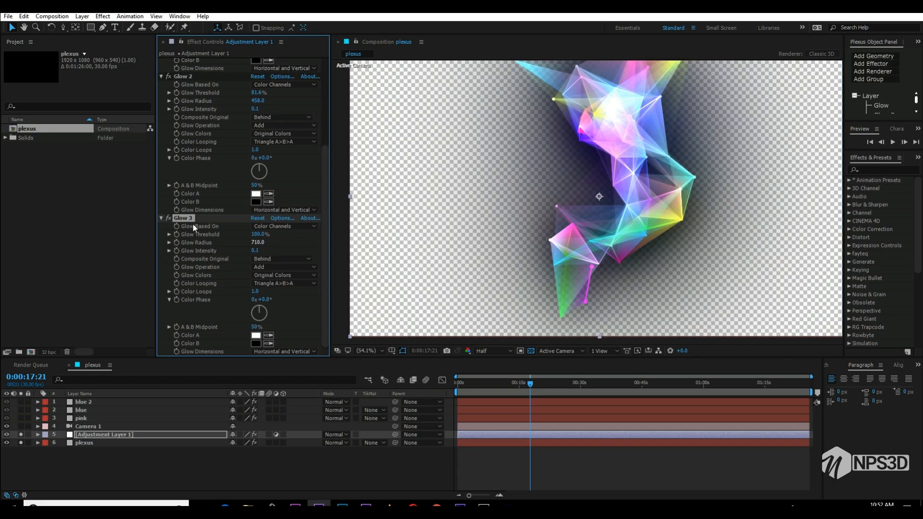
{"action": "left_click", "coordinate": [168, 216]}
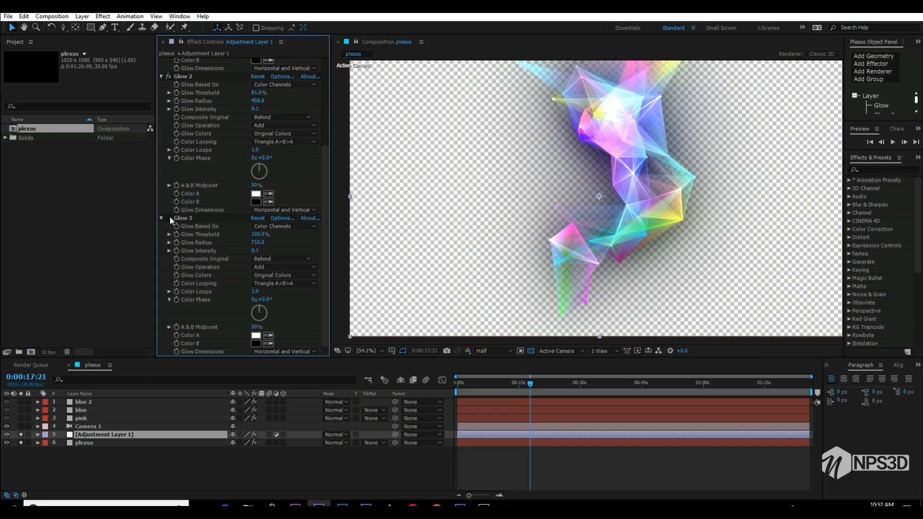
{"action": "left_click", "coordinate": [182, 220]}
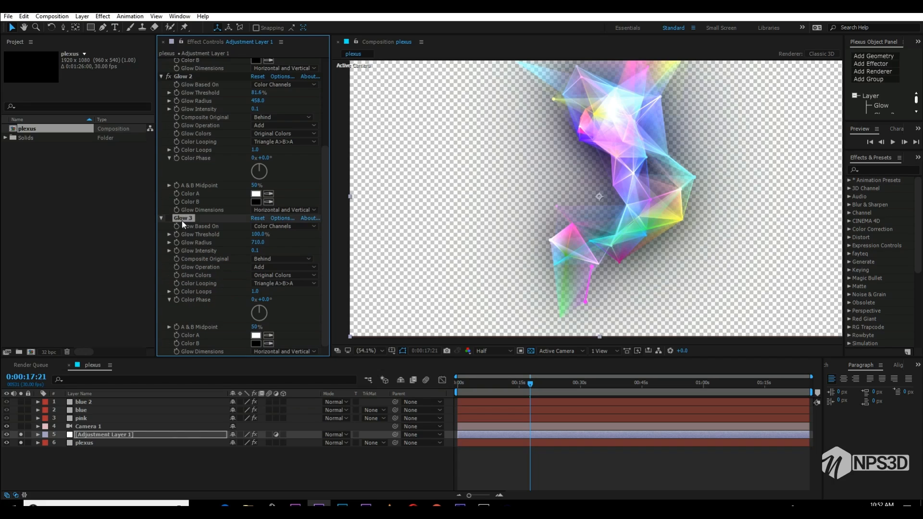
{"action": "key", "text": "Delete"}
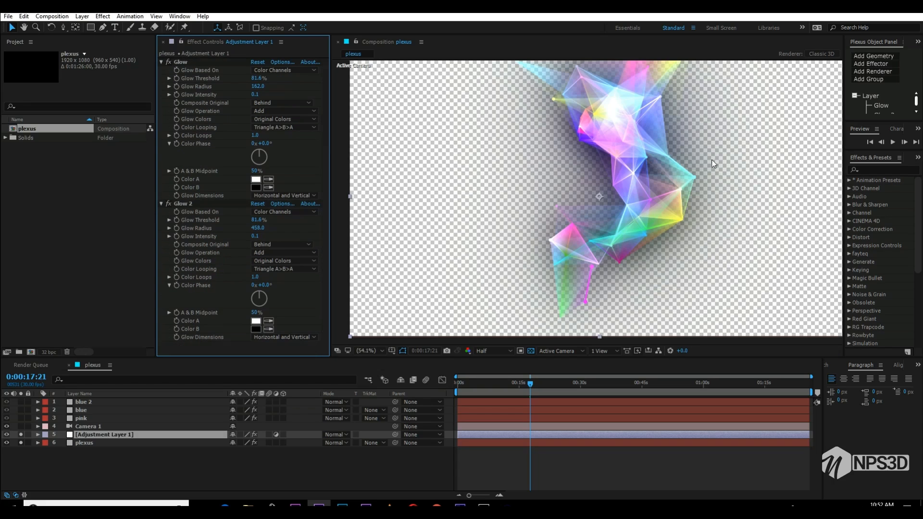
{"action": "left_click", "coordinate": [530, 351]}
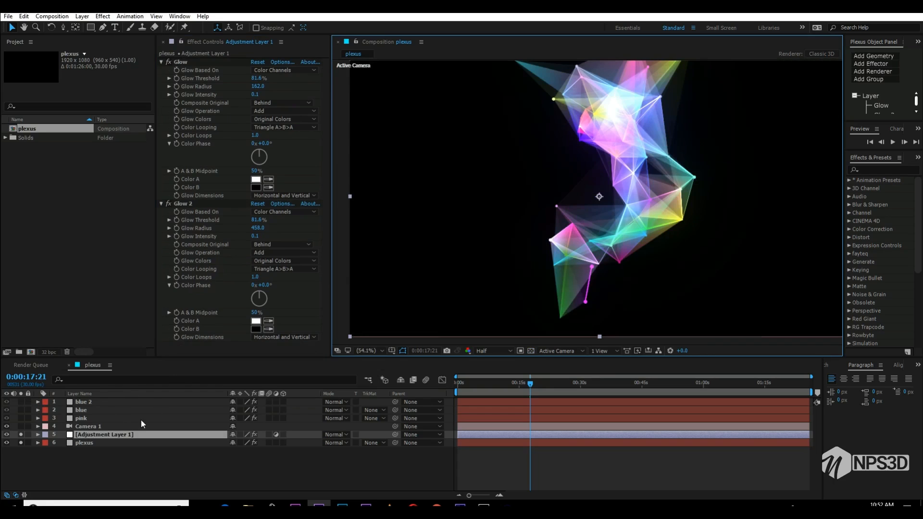
- Set Triangles Opacity to 15% in the plexus layer's triangulation renderer
{"action": "left_click", "coordinate": [102, 442]}
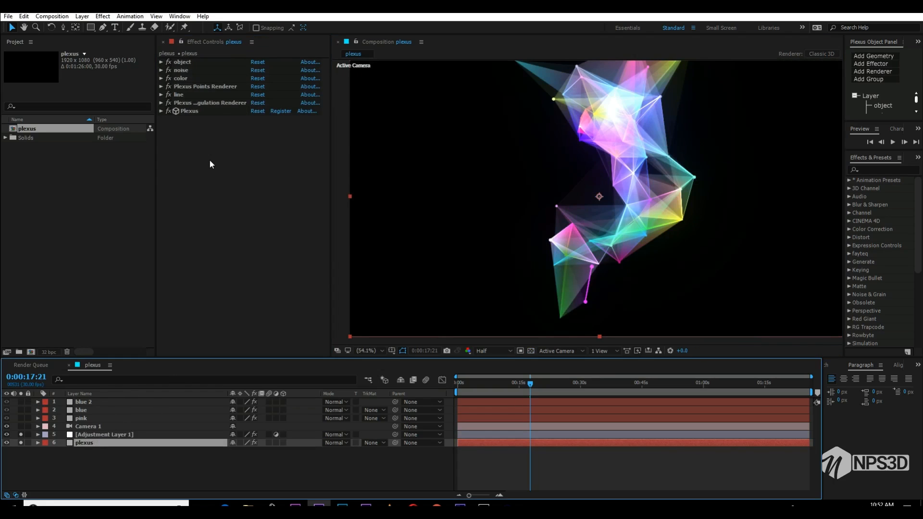
{"action": "left_click", "coordinate": [161, 103]}
{"action": "left_click", "coordinate": [256, 160]}
{"action": "type", "text": "15"}
{"action": "key", "text": "Return"}
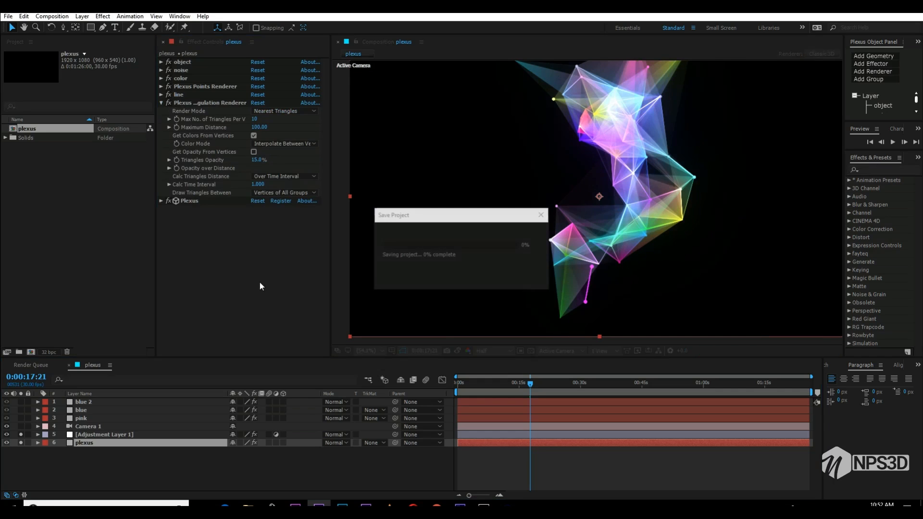
- Turn off solo for the glow adjustment layer and the plexus layer, and add a new adjustment layer above all layers
{"action": "left_click", "coordinate": [21, 435]}
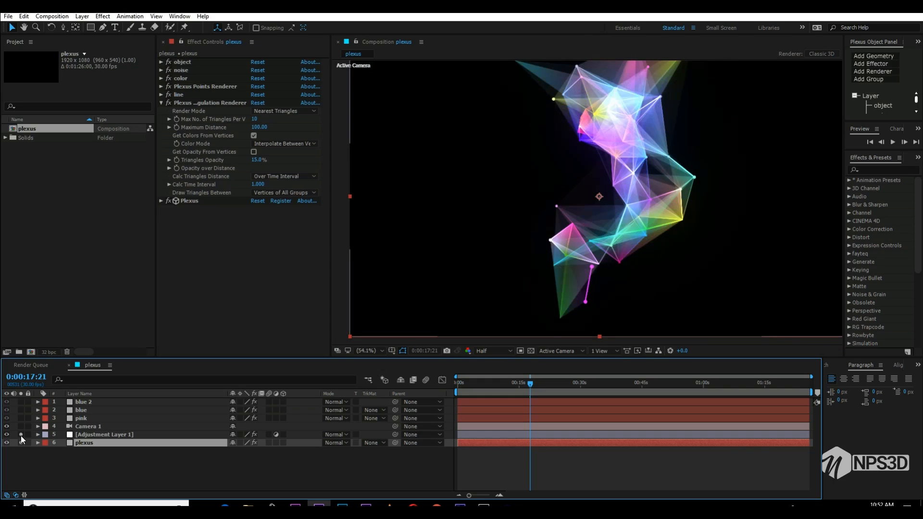
{"action": "left_click", "coordinate": [44, 455]}
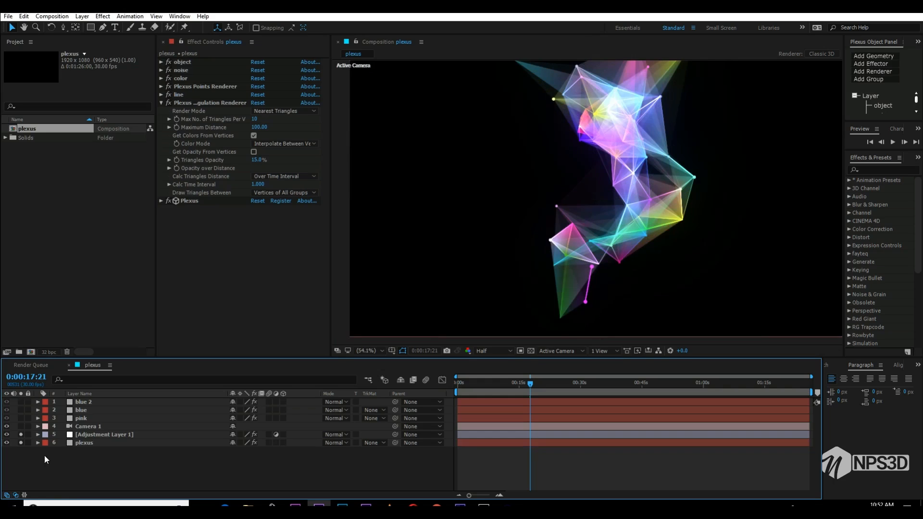
{"action": "right_click", "coordinate": [74, 487]}
{"action": "mouse_move", "coordinate": [110, 396]}
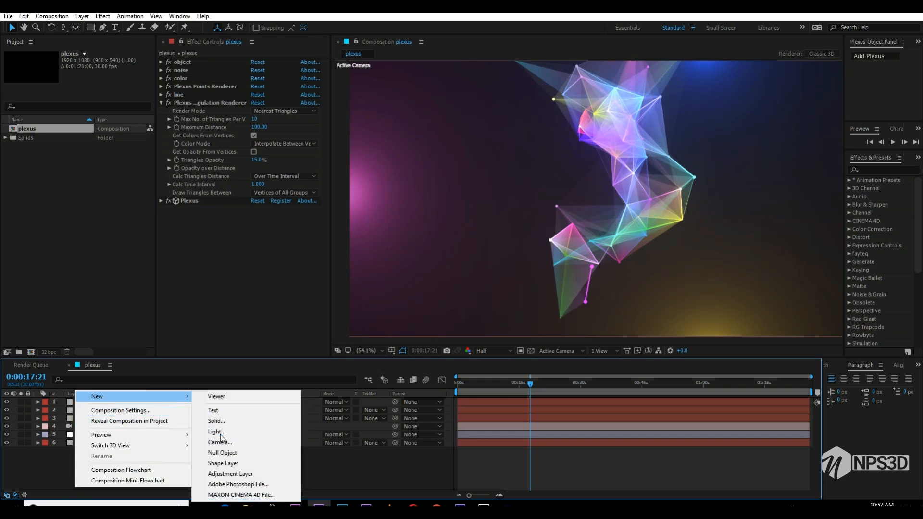
{"action": "left_click", "coordinate": [231, 471]}
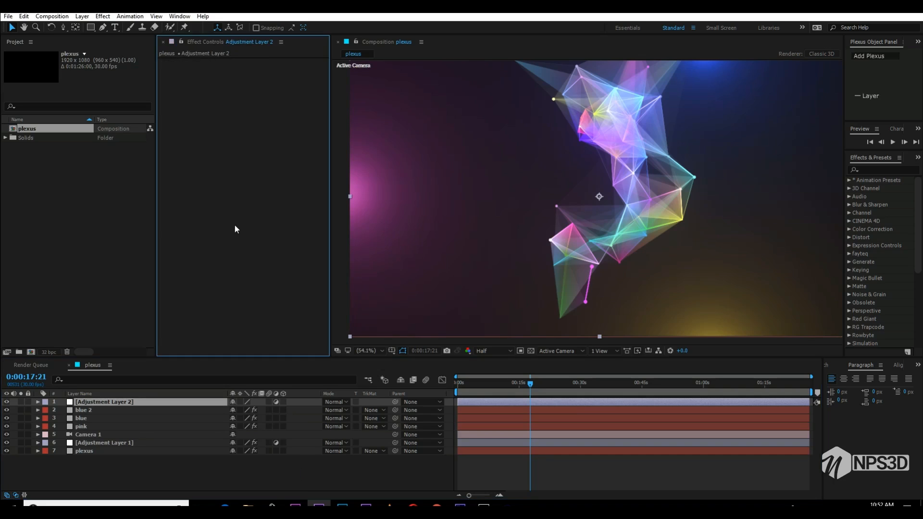
- Apply Curves to the new adjustment layer and bend the RGB curve into an S shape with darker shadows and a fixed midpoint
{"action": "key", "text": "ctrl+space"}
{"action": "type", "text": "curv"}
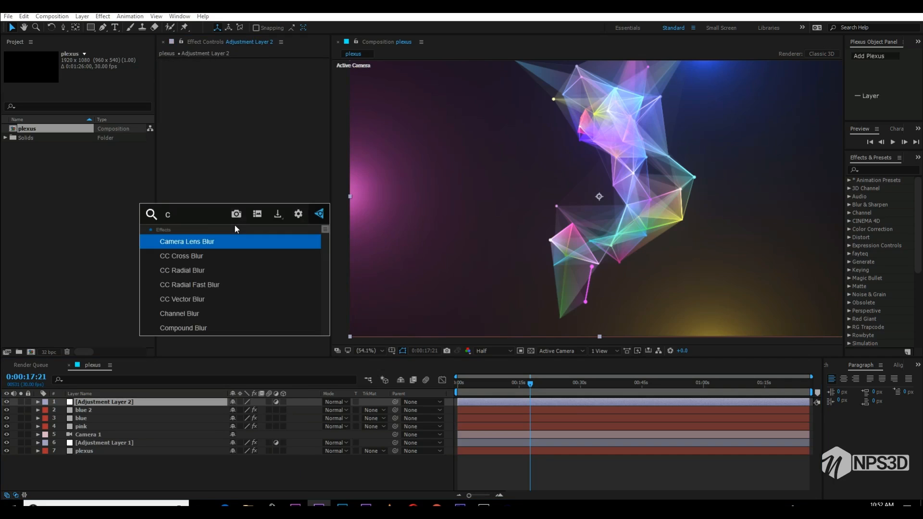
{"action": "key", "text": "Return"}
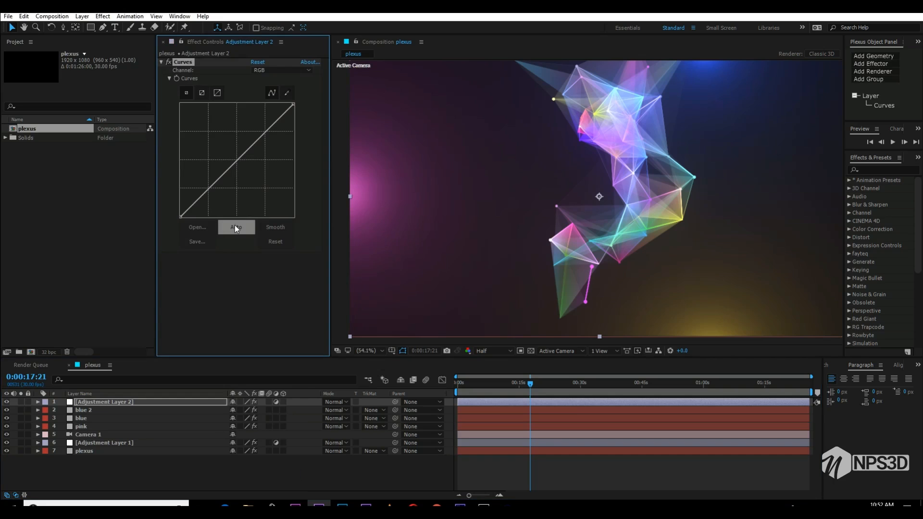
{"action": "left_click", "coordinate": [194, 205]}
{"action": "left_click_drag", "start_coordinate": [194, 205], "coordinate": [198, 206]}
{"action": "left_click_drag", "start_coordinate": [236, 167], "coordinate": [237, 161]}
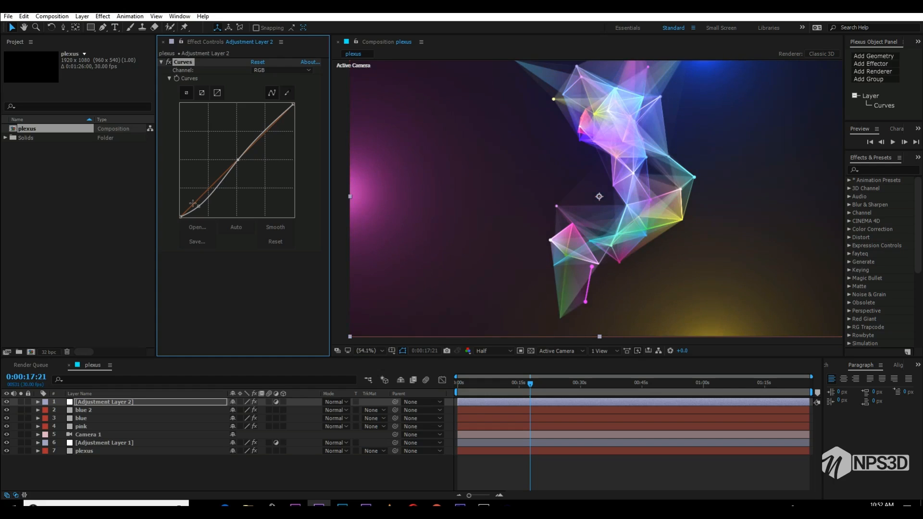
{"action": "left_click_drag", "start_coordinate": [198, 206], "coordinate": [200, 210]}
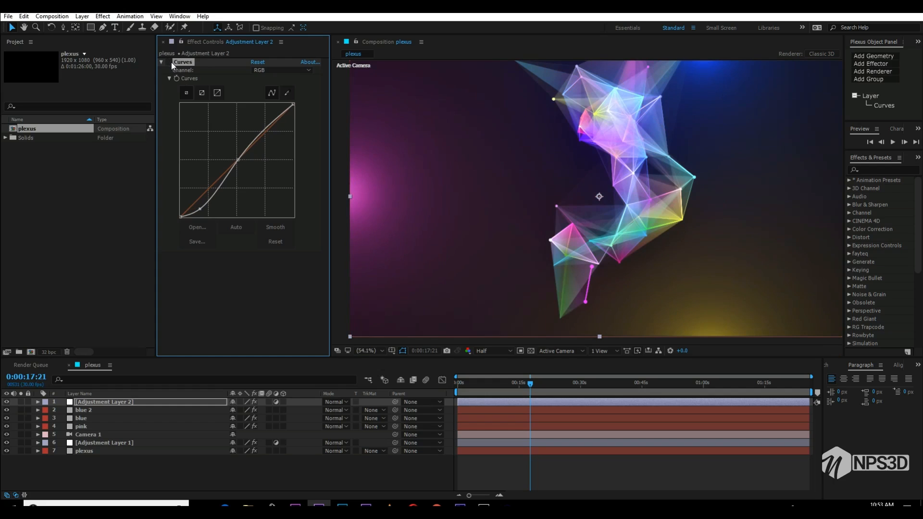
- Adjust the highlight end of the Red curve slightly and raise the shadow end of the Blue curve
{"action": "left_click", "coordinate": [269, 68]}
{"action": "left_click", "coordinate": [284, 91]}
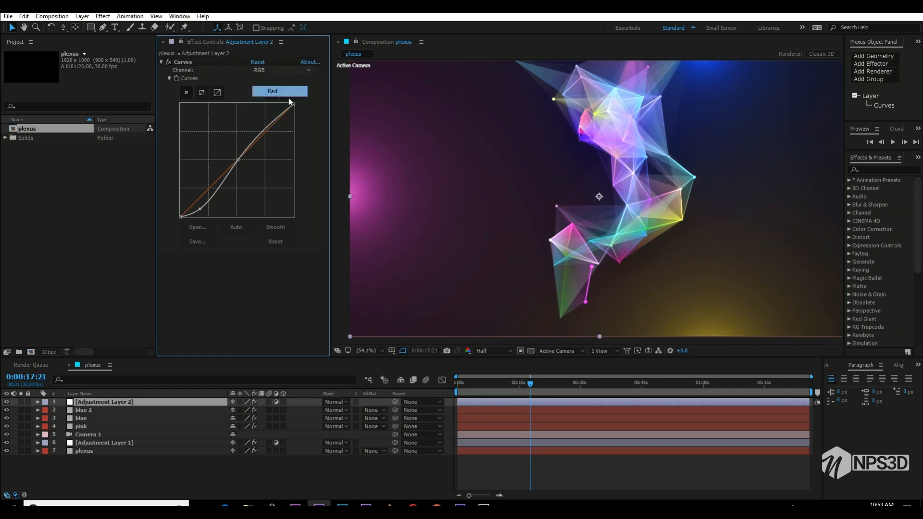
{"action": "left_click_drag", "start_coordinate": [292, 104], "coordinate": [292, 110]}
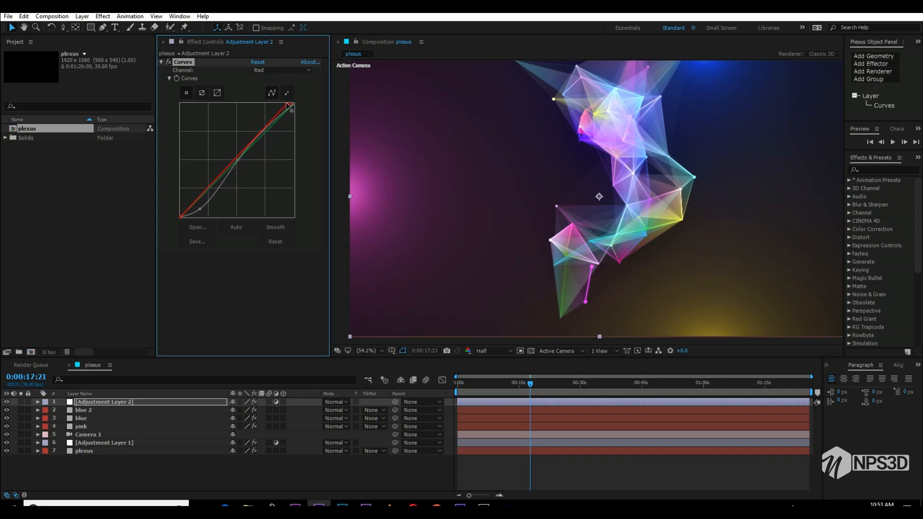
{"action": "left_click", "coordinate": [272, 71]}
{"action": "left_click", "coordinate": [269, 112]}
{"action": "left_click_drag", "start_coordinate": [181, 217], "coordinate": [174, 208]}
- Reduce Triangles Opacity to 10% in the plexus layer's triangulation renderer, and collapse its settings
{"action": "left_click", "coordinate": [93, 451]}
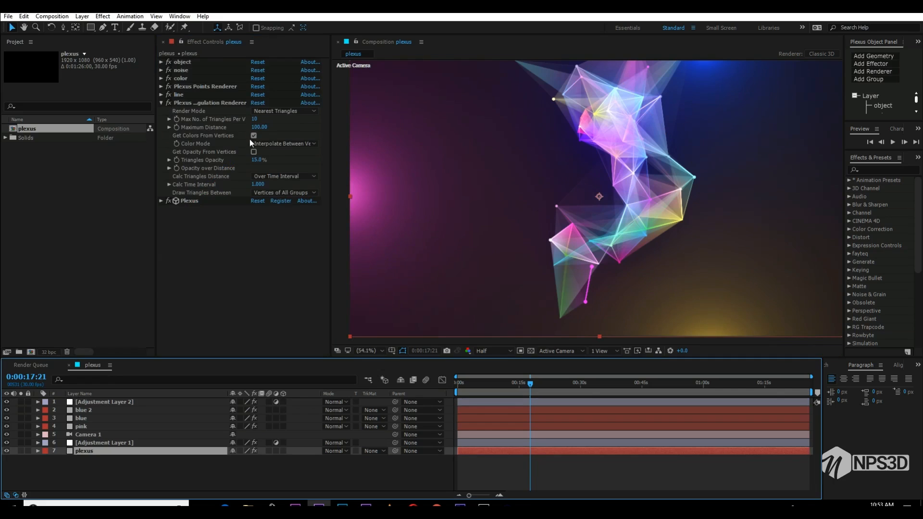
{"action": "left_click", "coordinate": [258, 160]}
{"action": "type", "text": "10"}
{"action": "left_click", "coordinate": [304, 174]}
{"action": "left_click", "coordinate": [298, 155]}
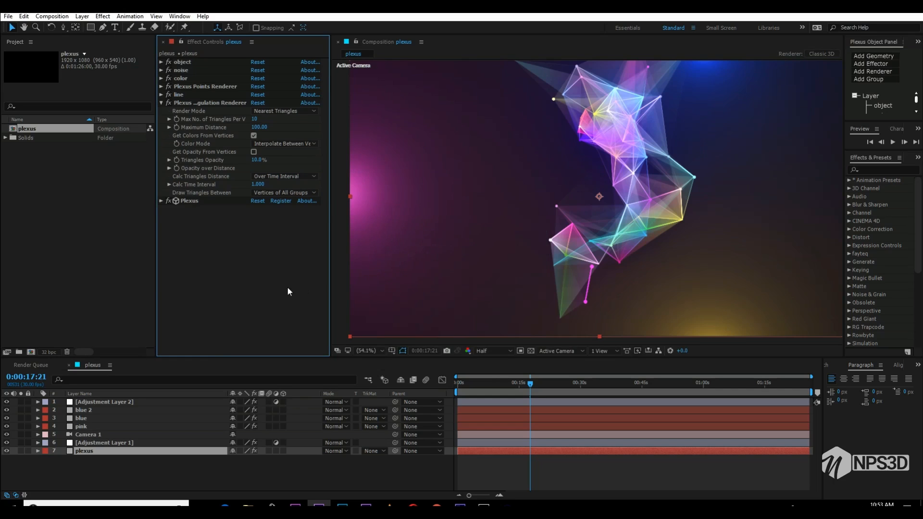
{"action": "left_click", "coordinate": [160, 103]}
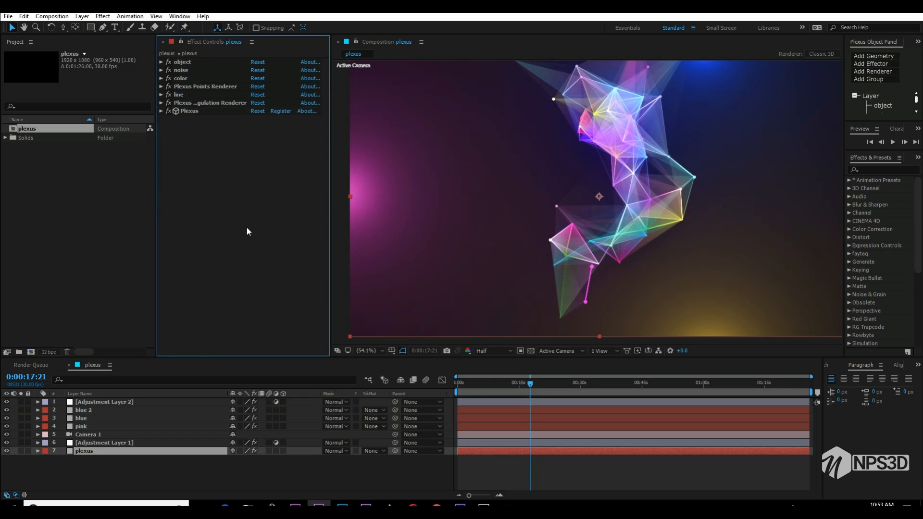
- Create a new solid named "particl" and place it directly above the plexus layer
{"action": "right_click", "coordinate": [94, 480]}
{"action": "mouse_move", "coordinate": [202, 382]}
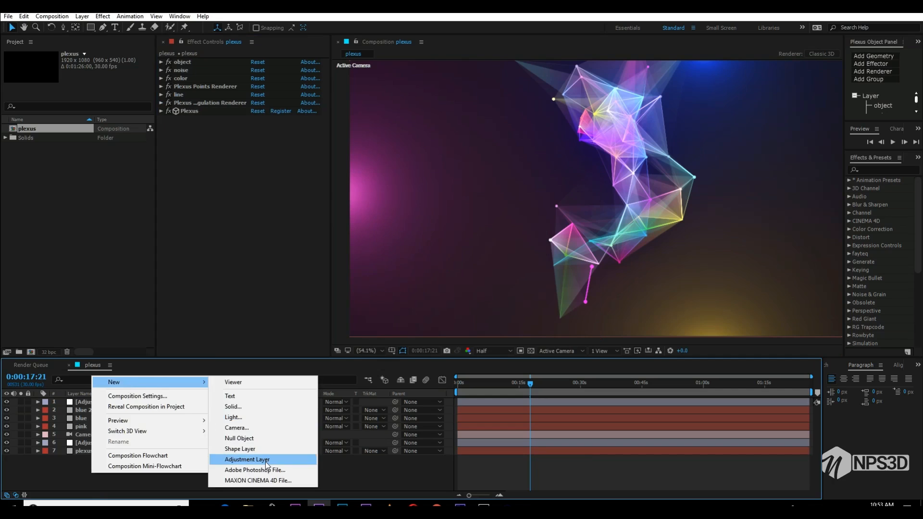
{"action": "left_click", "coordinate": [252, 408]}
{"action": "type", "text": "particl"}
{"action": "key", "text": "Return"}
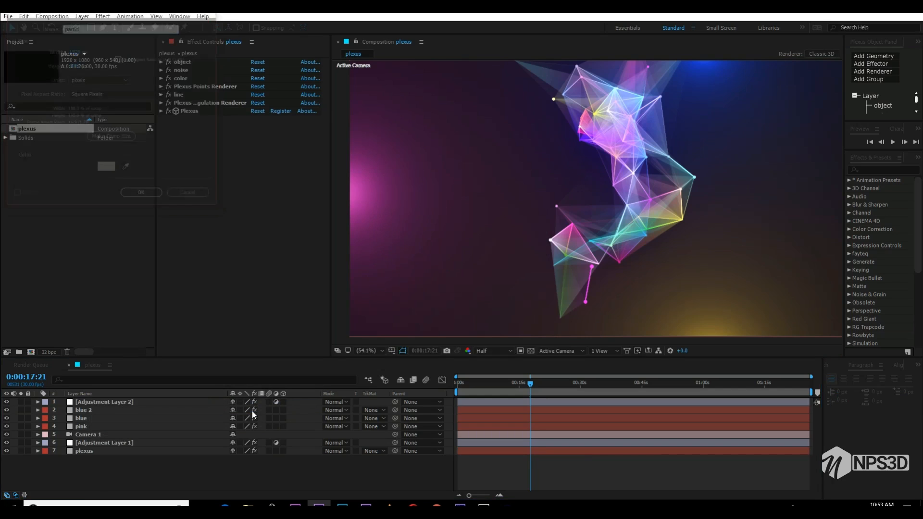
{"action": "left_click_drag", "start_coordinate": [97, 402], "coordinate": [111, 452]}
- Apply the Particular effect to the particl solid and solo that layer
{"action": "key", "text": "ctrl+space"}
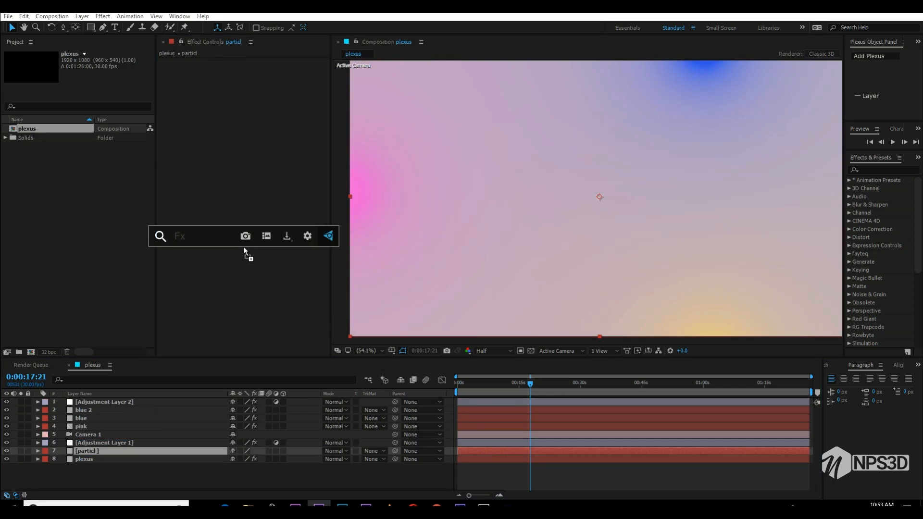
{"action": "type", "text": "parti"}
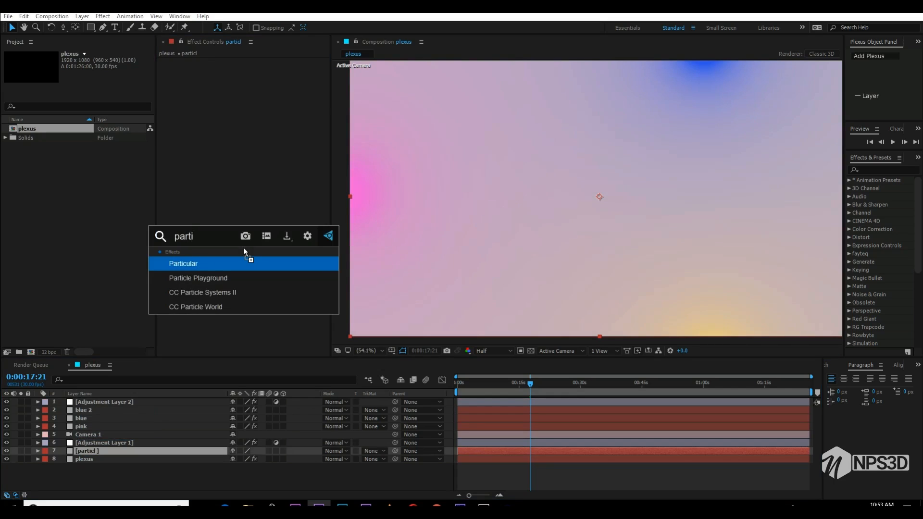
{"action": "key", "text": "Return"}
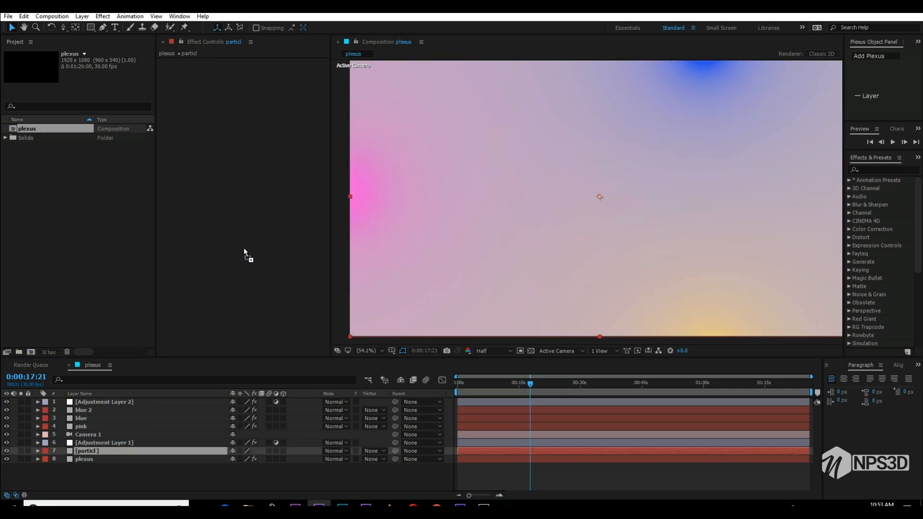
{"action": "left_click", "coordinate": [22, 450]}
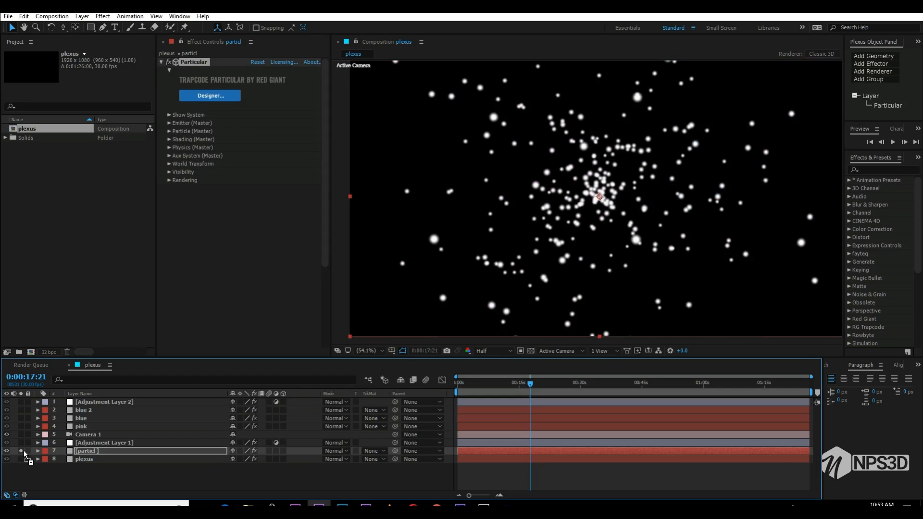
- Set Particular's emitter type to Box and move the emitter down to 960, 1275, 0
{"action": "left_click", "coordinate": [169, 123]}
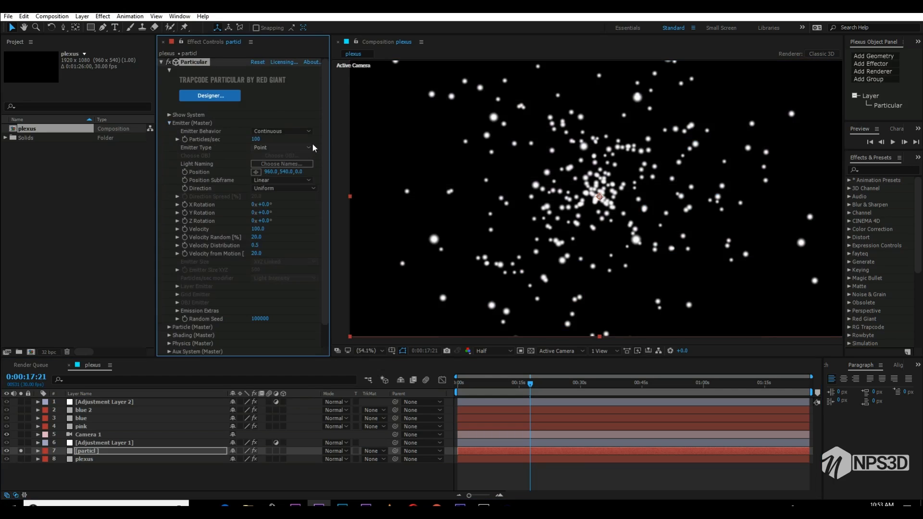
{"action": "left_click", "coordinate": [307, 147]}
{"action": "left_click", "coordinate": [283, 167]}
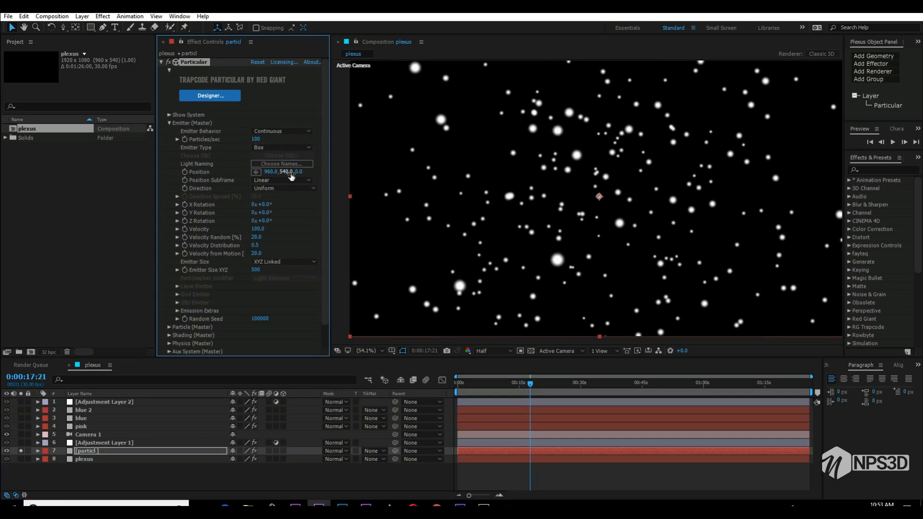
{"action": "left_click_drag", "start_coordinate": [506, 155], "coordinate": [678, 139]}
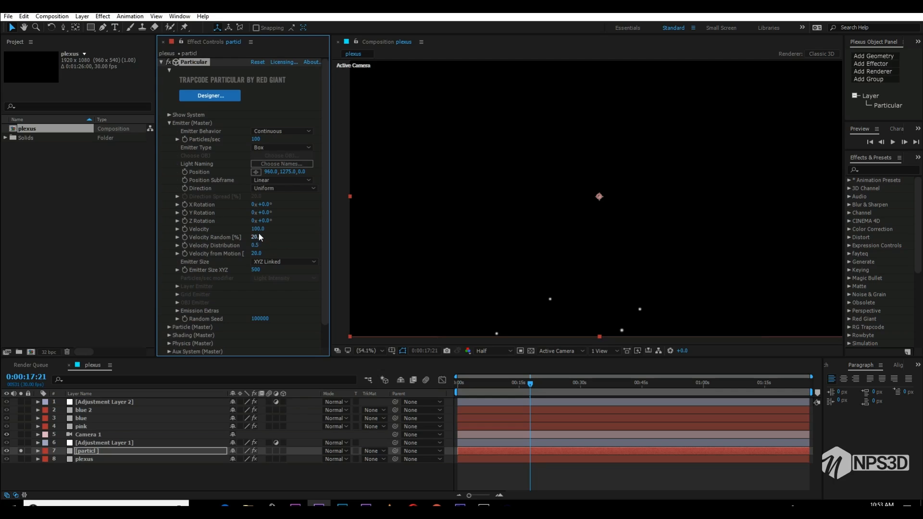
- Try emitter Velocity values of -220 and -470 in Particular, playing the particles from the start
{"action": "left_click_drag", "start_coordinate": [159, 228], "coordinate": [220, 206]}
{"action": "key", "text": "Home"}
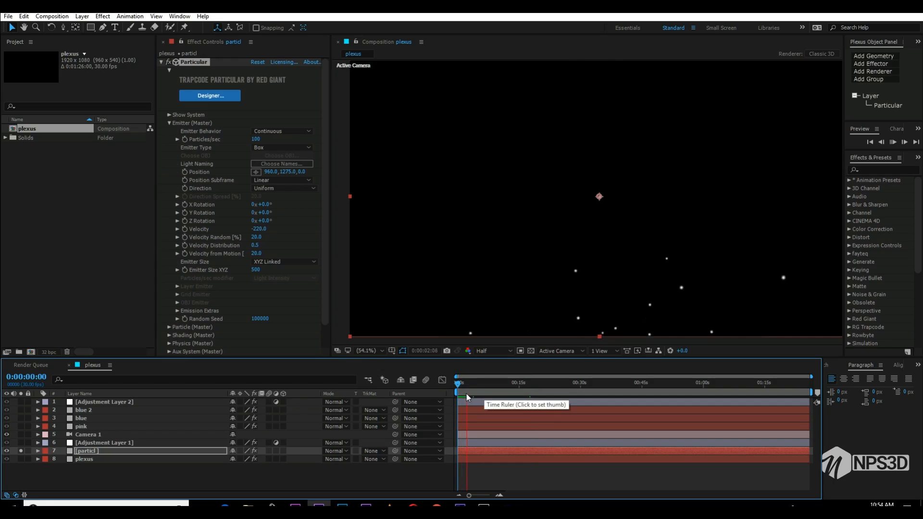
{"action": "left_click", "coordinate": [463, 390]}
{"action": "left_click_drag", "start_coordinate": [259, 229], "coordinate": [238, 233]}
{"action": "left_click", "coordinate": [426, 388]}
{"action": "key", "text": "Home"}
{"action": "key", "text": "space"}
- Preview the particle motion from the start at Quarter resolution and place the playhead at 0:00:04:00
{"action": "left_click", "coordinate": [486, 352]}
{"action": "left_click", "coordinate": [499, 408]}
{"action": "left_click_drag", "start_coordinate": [463, 385], "coordinate": [442, 390]}
{"action": "key", "text": "space"}
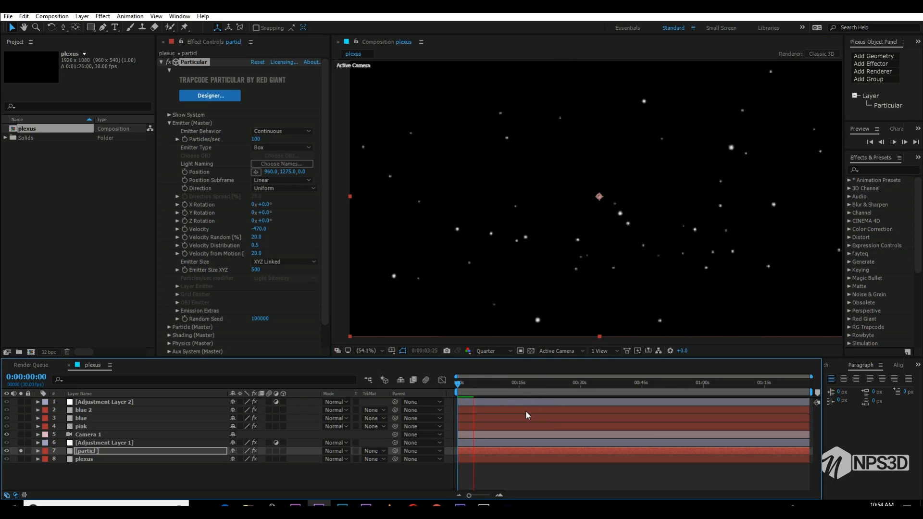
{"action": "left_click", "coordinate": [473, 387]}
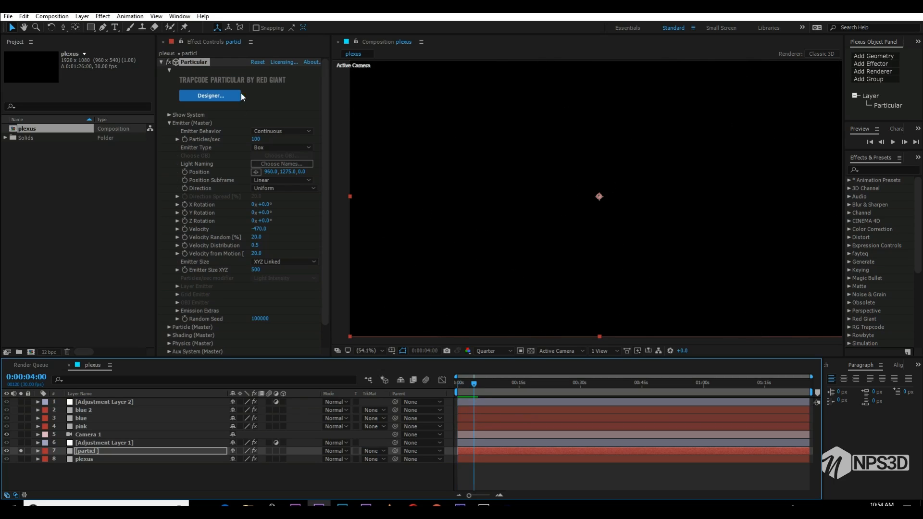
- Set Particular's emitter to 60 Particles/sec with a Velocity of -300, and collapse the emitter settings
{"action": "left_click", "coordinate": [252, 139]}
{"action": "type", "text": "60"}
{"action": "left_click", "coordinate": [313, 208]}
{"action": "left_click", "coordinate": [256, 230]}
{"action": "type", "text": "-300"}
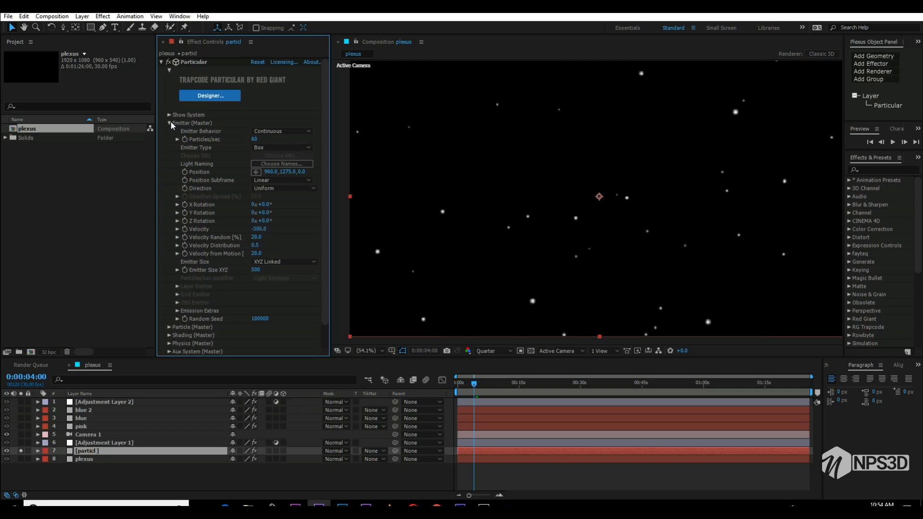
{"action": "left_click", "coordinate": [170, 123]}
- Set the particles' Size Random and Opacity Random to 100% and Life Random to 45%, and collapse the particle settings
{"action": "left_click", "coordinate": [170, 131]}
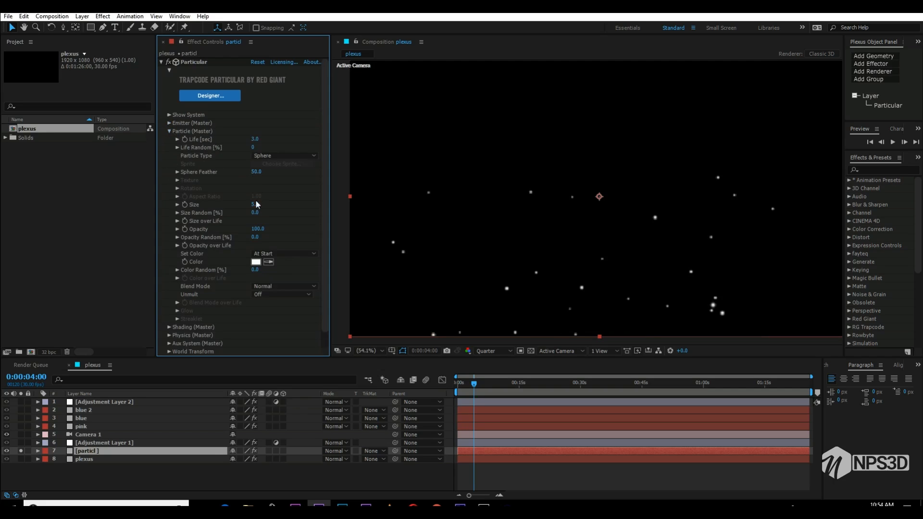
{"action": "left_click_drag", "start_coordinate": [256, 212], "coordinate": [312, 206]}
{"action": "left_click_drag", "start_coordinate": [258, 236], "coordinate": [317, 235]}
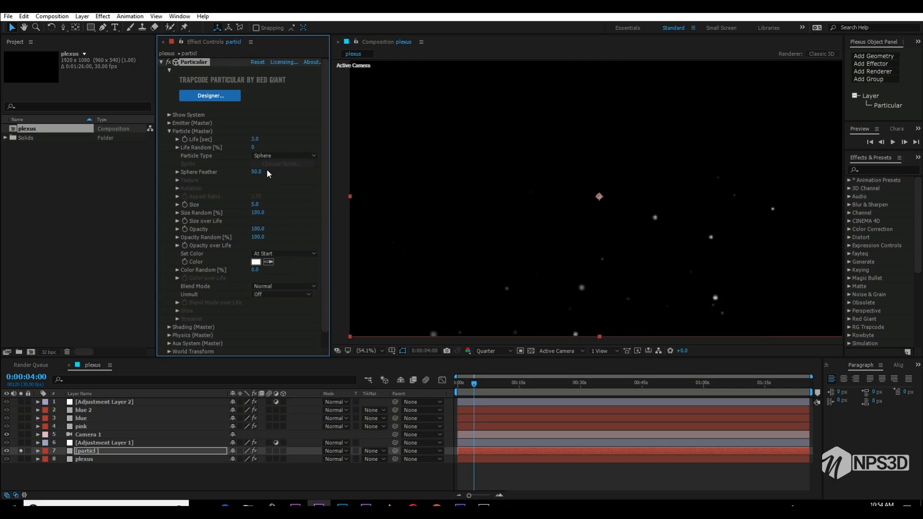
{"action": "left_click", "coordinate": [252, 147]}
{"action": "type", "text": "45"}
{"action": "left_click", "coordinate": [167, 129]}
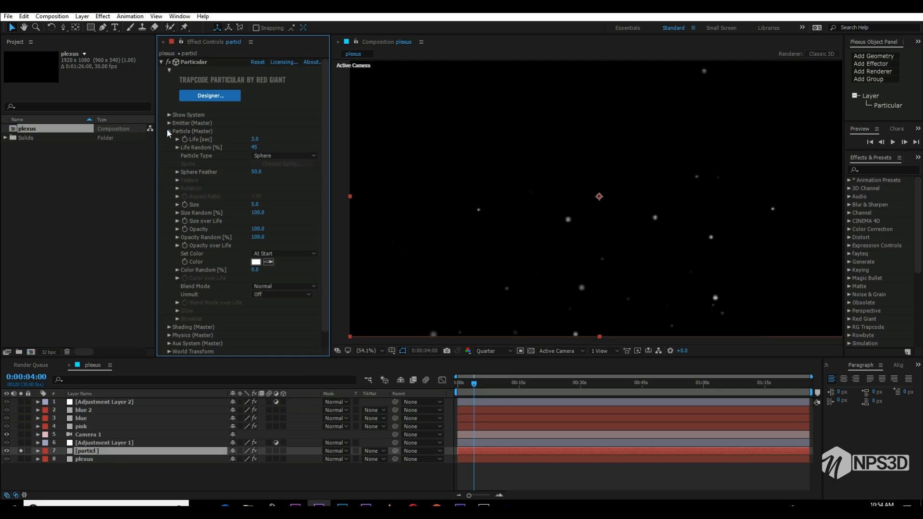
{"action": "left_click", "coordinate": [167, 129]}
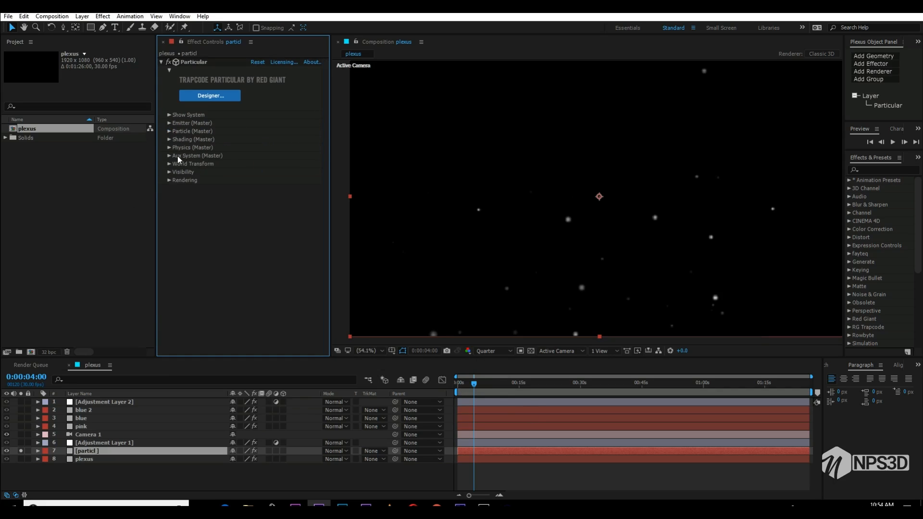
- Try a particle Size of 4 and check it against the full composition by temporarily unsoloing the particl layer
{"action": "left_click", "coordinate": [169, 131]}
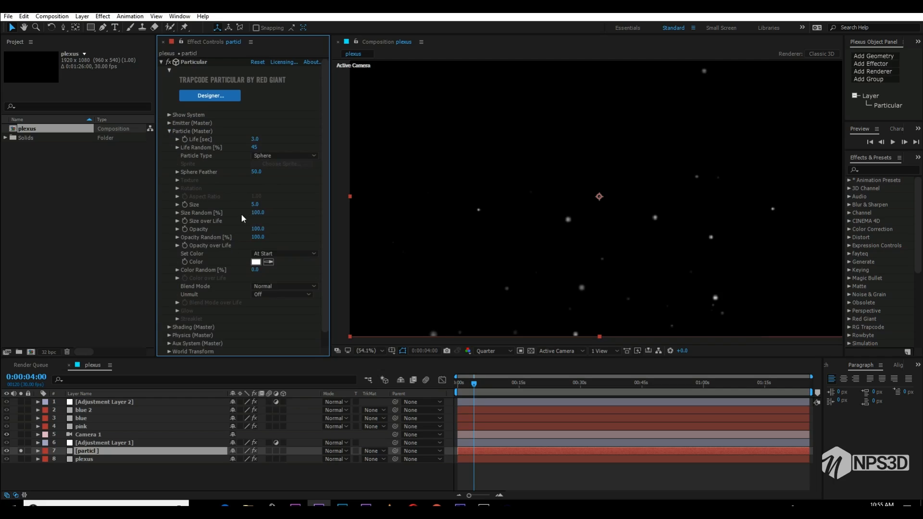
{"action": "left_click", "coordinate": [255, 204]}
{"action": "type", "text": "4"}
{"action": "left_click", "coordinate": [295, 196]}
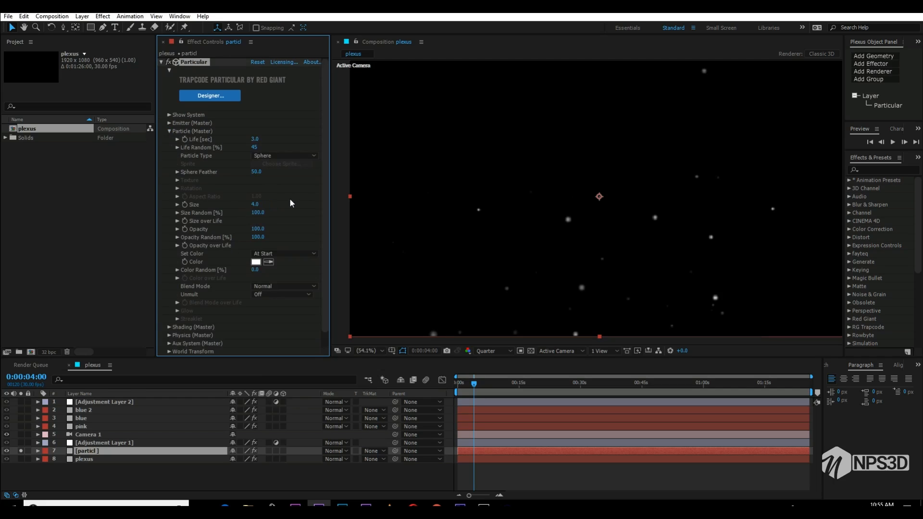
{"action": "left_click", "coordinate": [168, 131]}
{"action": "left_click", "coordinate": [21, 450]}
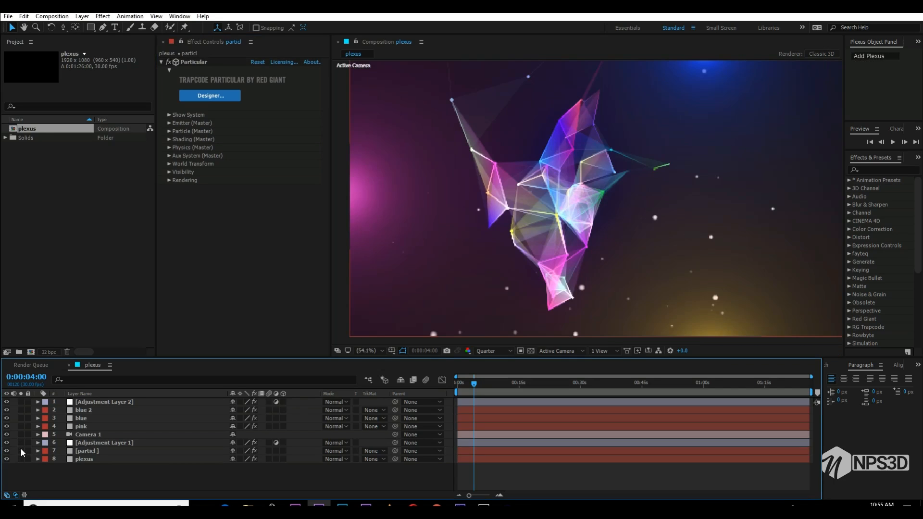
{"action": "left_click", "coordinate": [22, 450]}
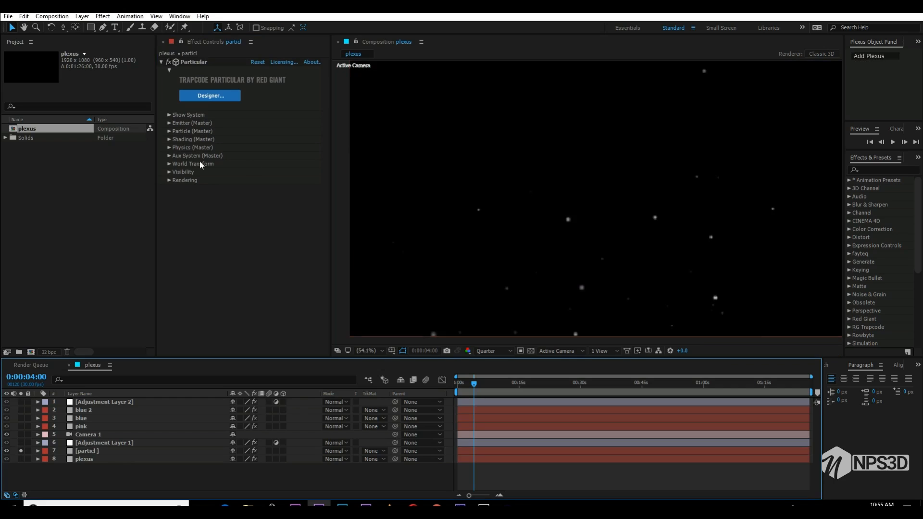
- Set the particle Size to 2 in Particular's particle settings
{"action": "left_click", "coordinate": [169, 146]}
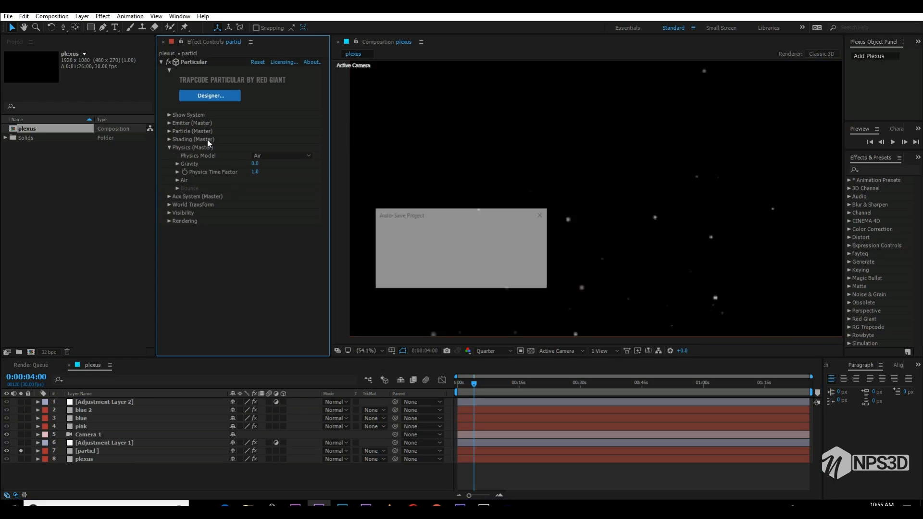
{"action": "left_click", "coordinate": [170, 147]}
{"action": "left_click", "coordinate": [171, 131]}
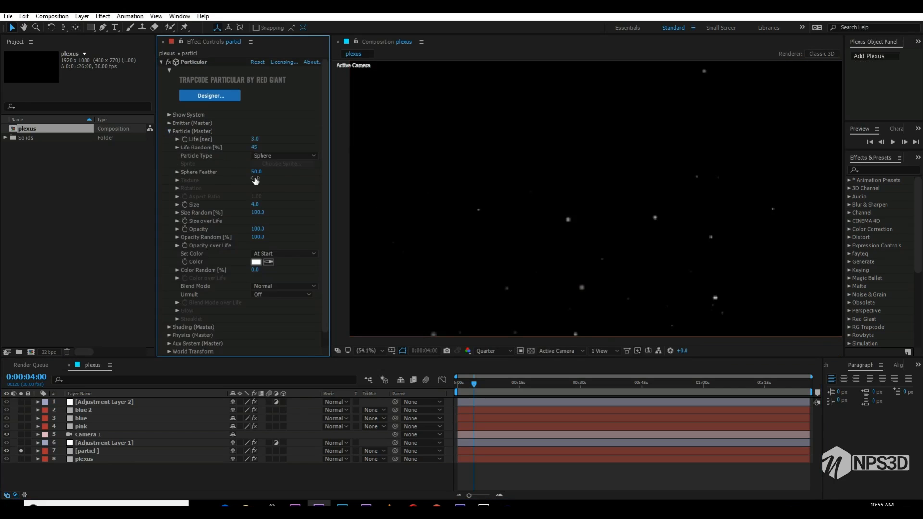
{"action": "left_click", "coordinate": [257, 204]}
{"action": "type", "text": "2"}
{"action": "left_click", "coordinate": [291, 194]}
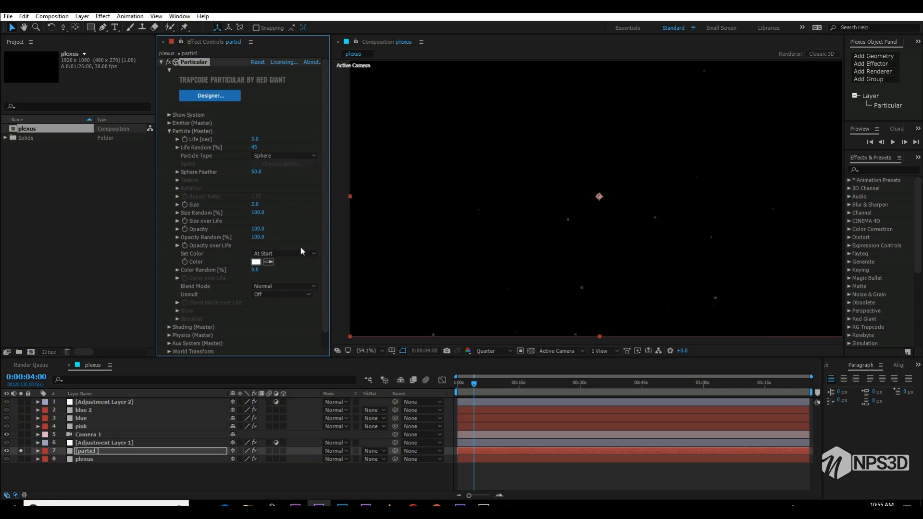
- Set the particles' Set Color to Over Life and raise Color Random to around the middle of its range
{"action": "left_click", "coordinate": [275, 253]}
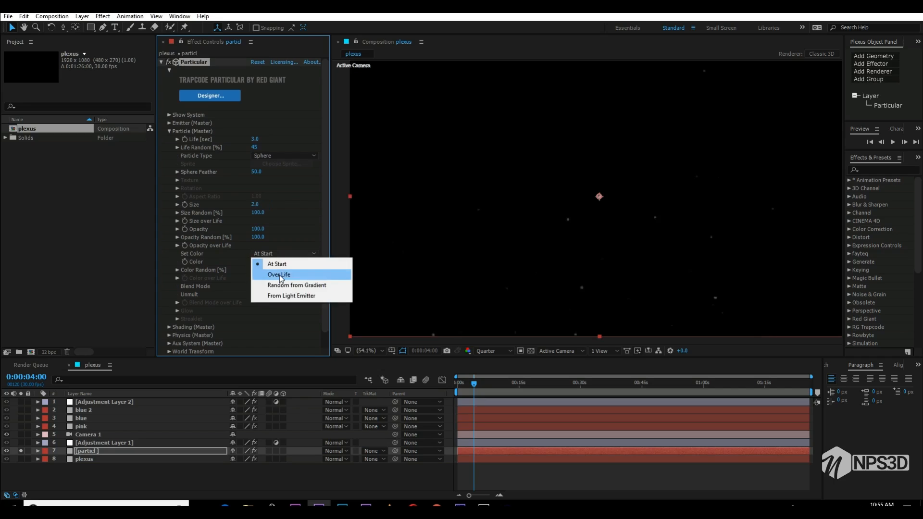
{"action": "left_click", "coordinate": [279, 275]}
{"action": "left_click", "coordinate": [177, 270]}
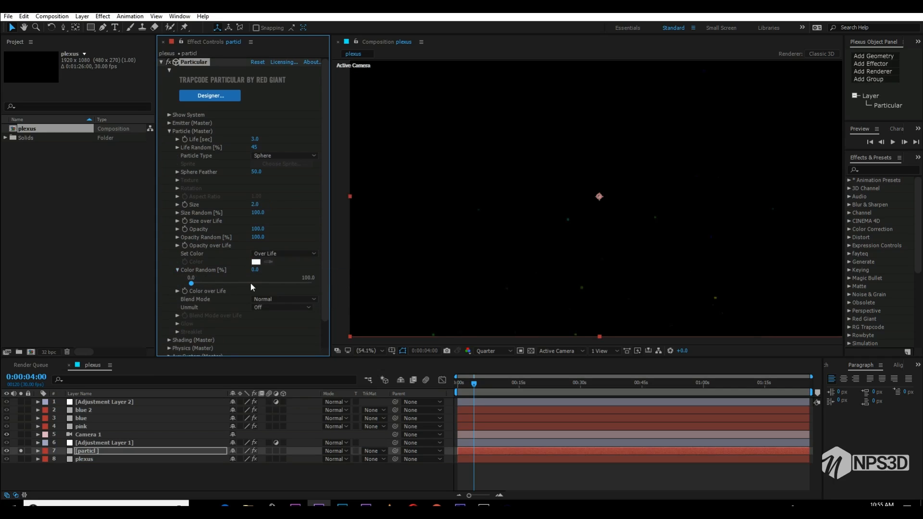
{"action": "left_click_drag", "start_coordinate": [198, 284], "coordinate": [255, 285]}
{"action": "left_click", "coordinate": [171, 131]}
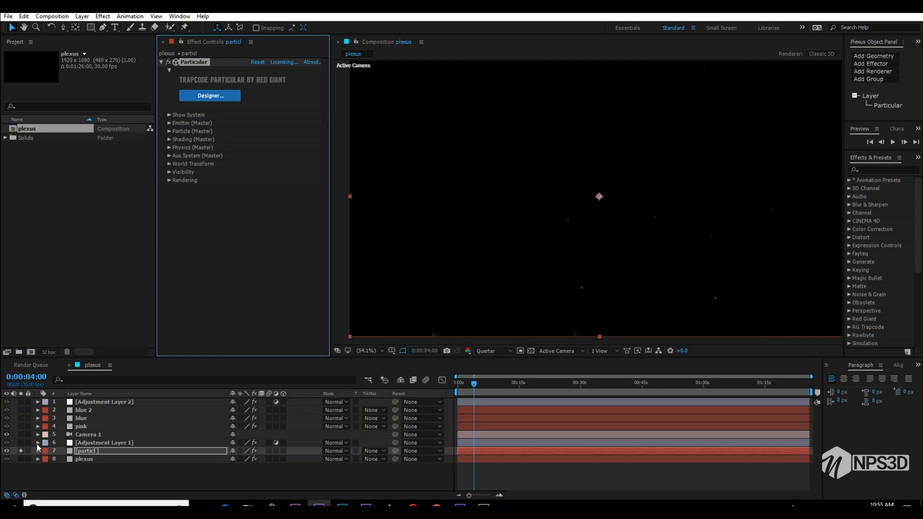
- Unsolo the particl layer to show the full composition, set the preview resolution to Half, and reselect particl
{"action": "left_click", "coordinate": [25, 450]}
{"action": "left_click", "coordinate": [22, 451]}
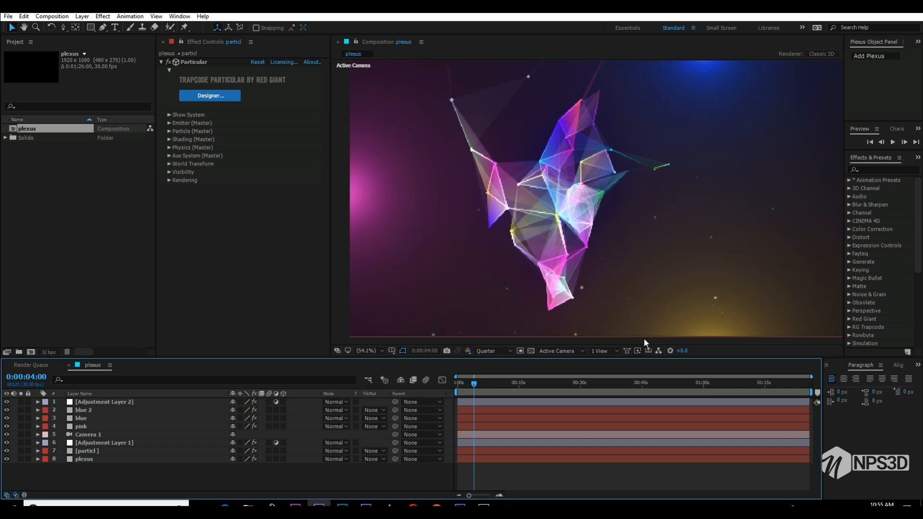
{"action": "left_click", "coordinate": [493, 351]}
{"action": "left_click", "coordinate": [496, 387]}
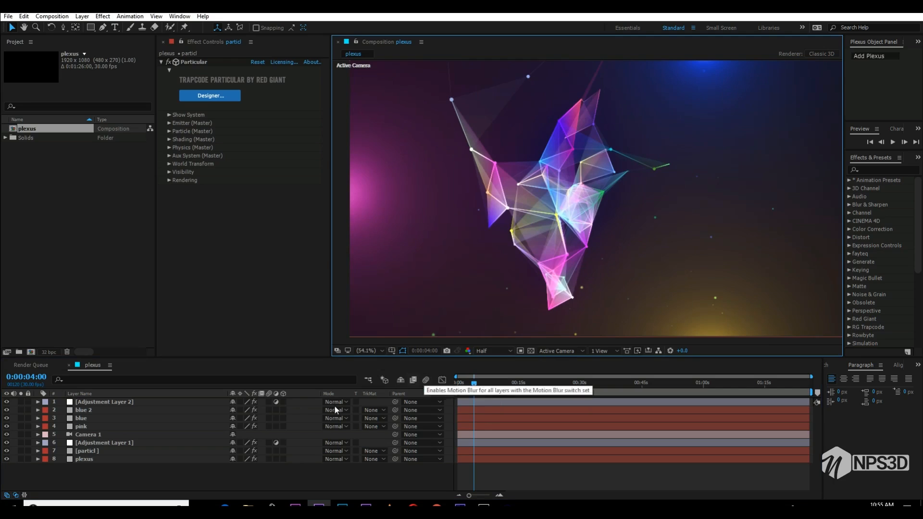
{"action": "left_click", "coordinate": [123, 451]}
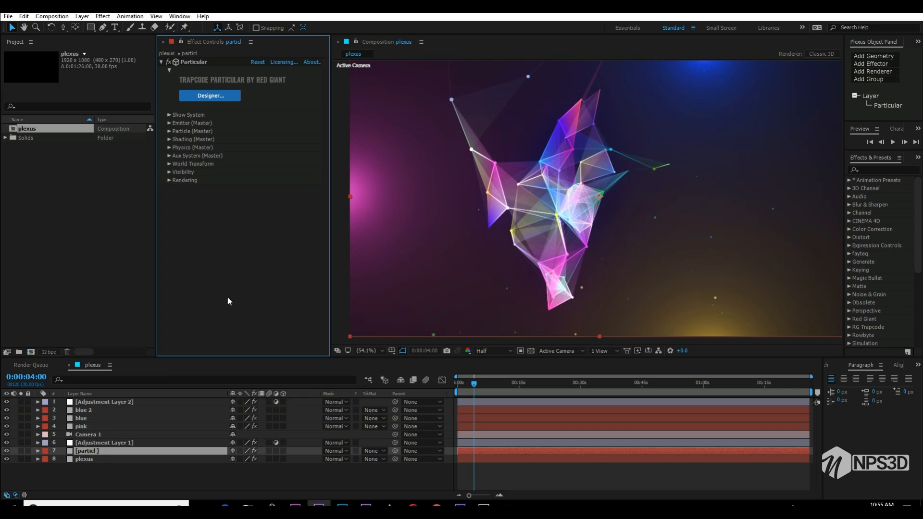
- Apply Glow to the particl layer with Threshold 45%, Radius 104 and Intensity 0.8, and save the project
{"action": "key", "text": "ctrl+space"}
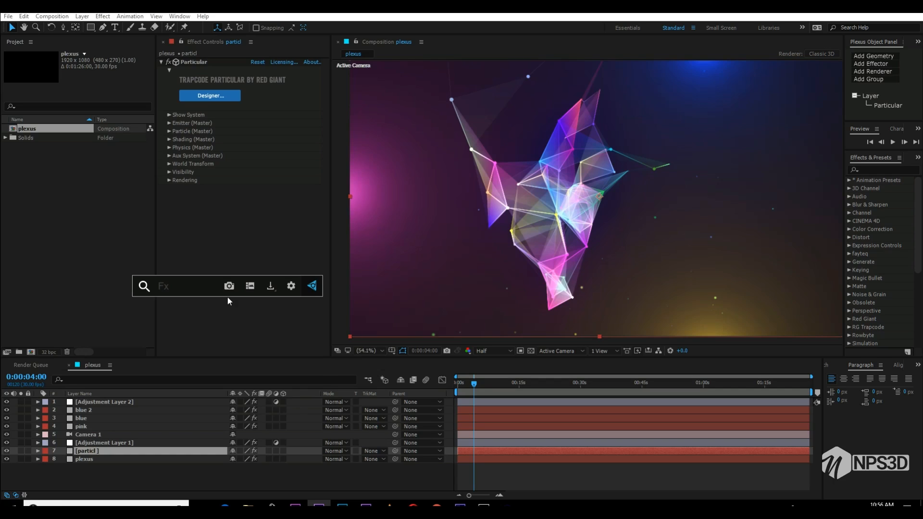
{"action": "type", "text": "glow"}
{"action": "key", "text": "Return"}
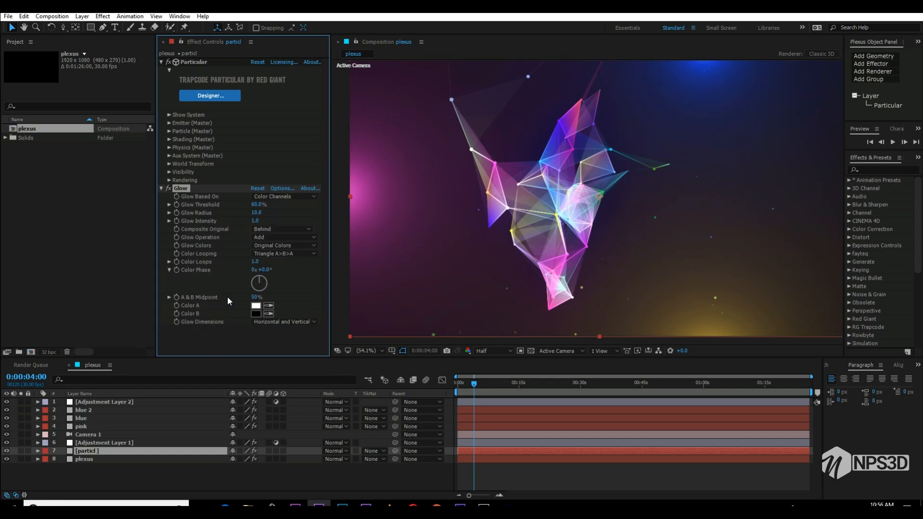
{"action": "left_click_drag", "start_coordinate": [248, 222], "coordinate": [301, 206]}
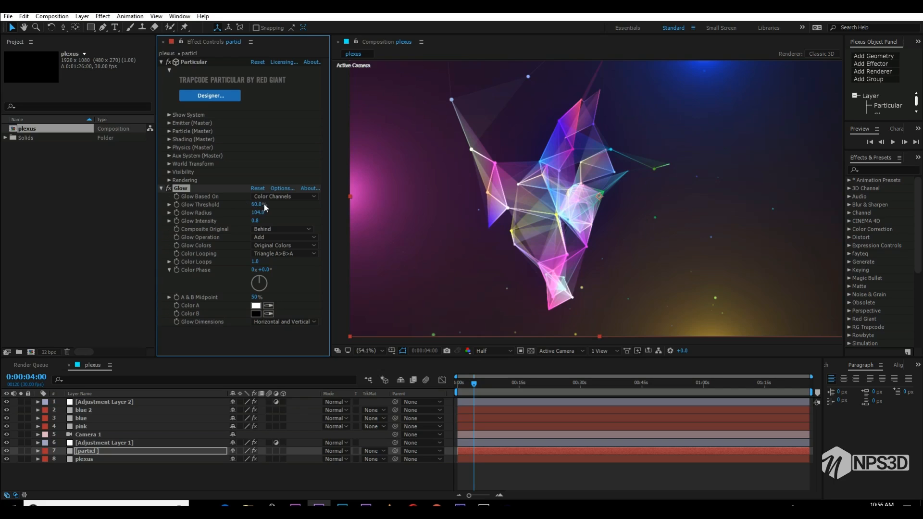
{"action": "left_click_drag", "start_coordinate": [279, 209], "coordinate": [272, 208]}
{"action": "key", "text": "ctrl+s"}
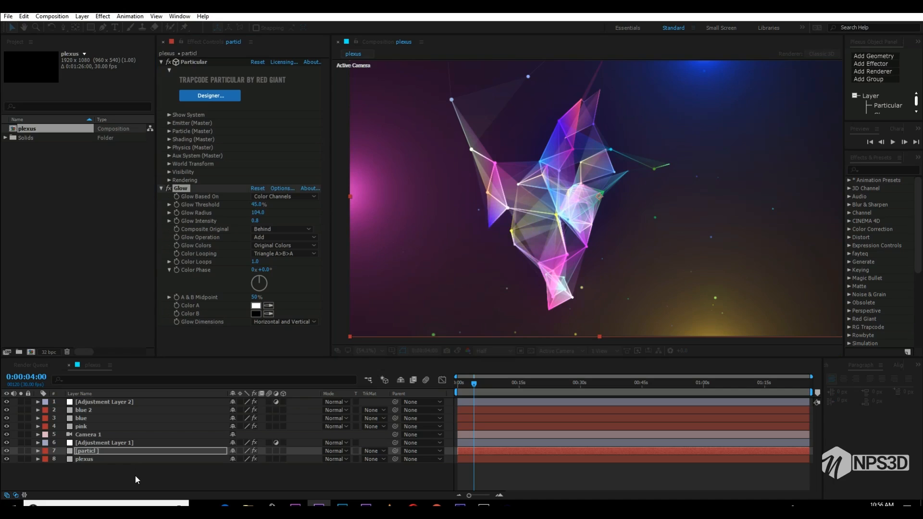
{"action": "left_click", "coordinate": [135, 476]}
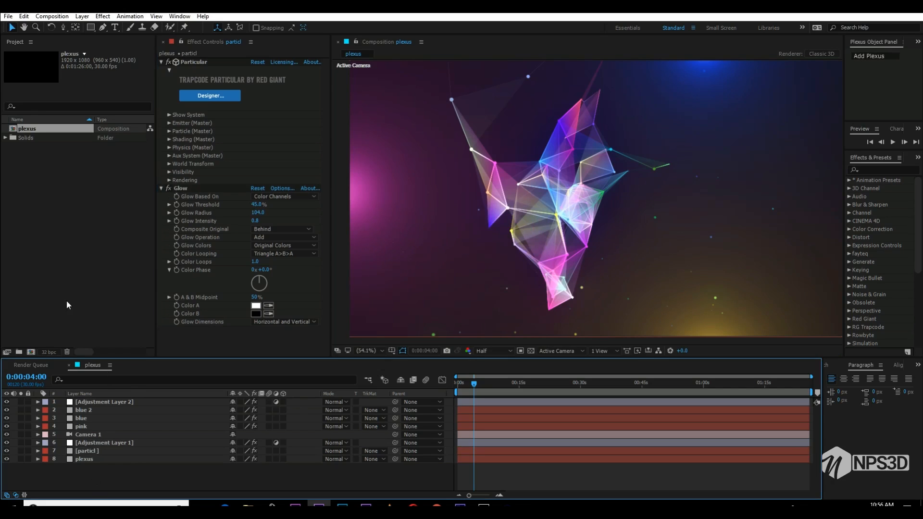
- Create a new composition named audio
{"action": "left_click", "coordinate": [95, 229]}
{"action": "left_click", "coordinate": [31, 353]}
{"action": "type", "text": "audio"}
{"action": "key", "text": "Return"}
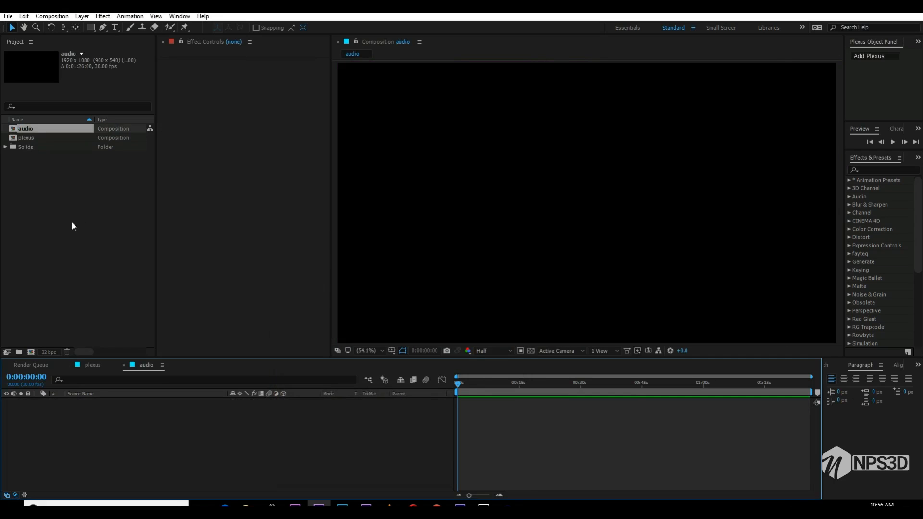
- Import the Last Summer music MP4 and add it as a layer in the audio composition
{"action": "left_click", "coordinate": [72, 224]}
{"action": "left_click", "coordinate": [248, 505]}
{"action": "left_click_drag", "start_coordinate": [36, 129], "coordinate": [100, 420]}
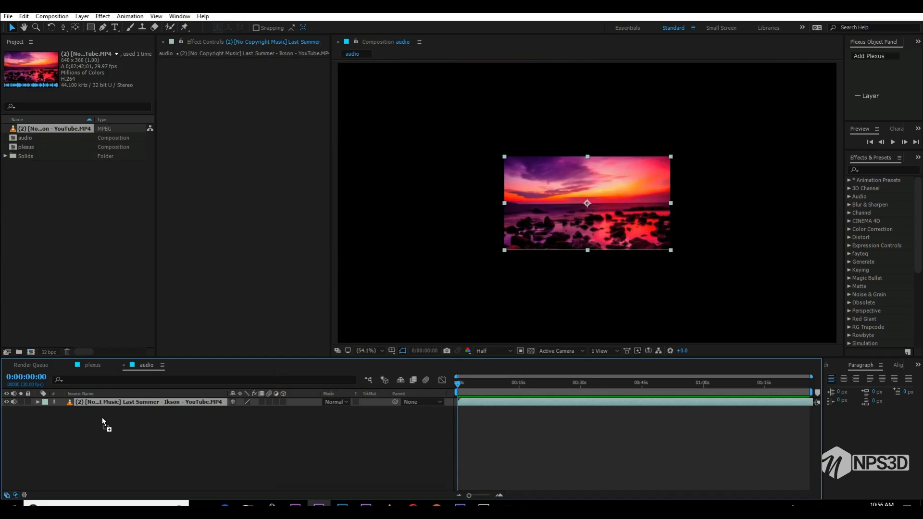
- Rename the music layer to audio and hide its picture
{"action": "key", "text": "Return"}
{"action": "type", "text": "audi"}
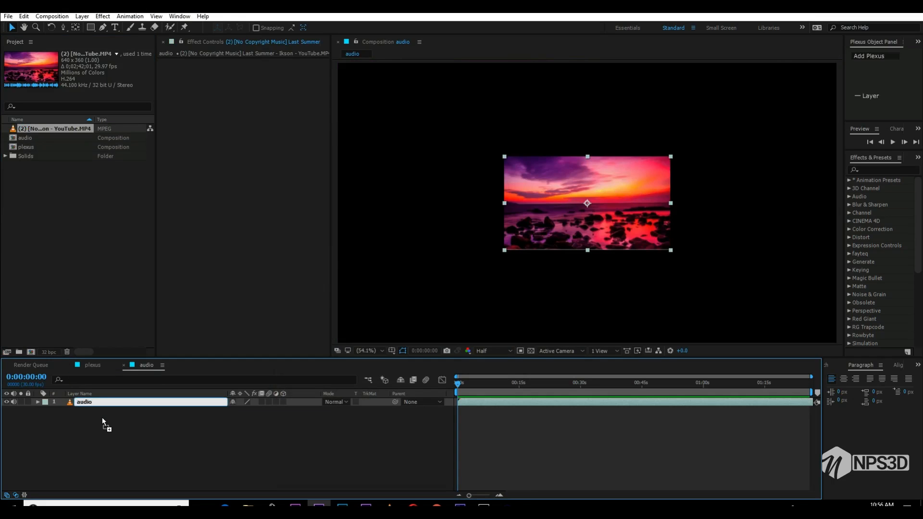
{"action": "type", "text": "o"}
{"action": "key", "text": "Return"}
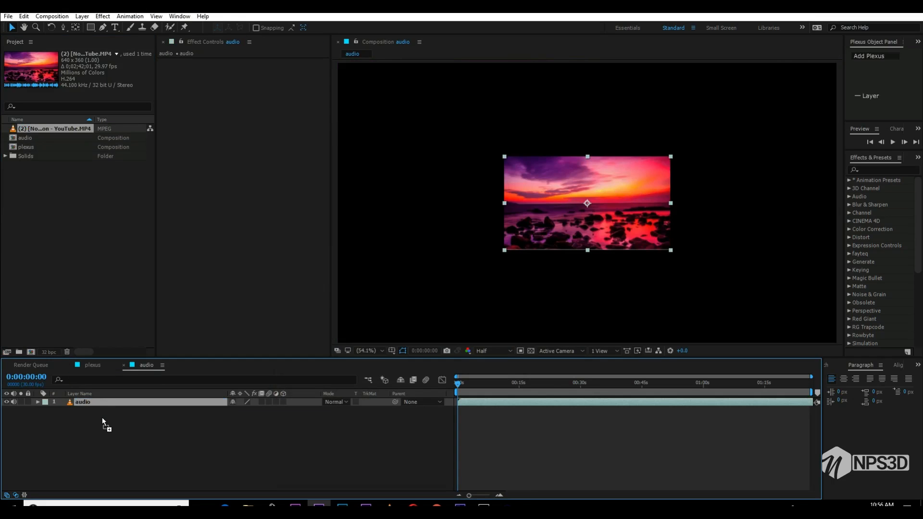
{"action": "left_click", "coordinate": [6, 402]}
- Create a full-frame solid above the audio layer and name it audio wave
{"action": "right_click", "coordinate": [116, 437]}
{"action": "mouse_move", "coordinate": [144, 347]}
{"action": "left_click", "coordinate": [278, 371]}
{"action": "type", "text": "solif"}
{"action": "key", "text": "Return"}
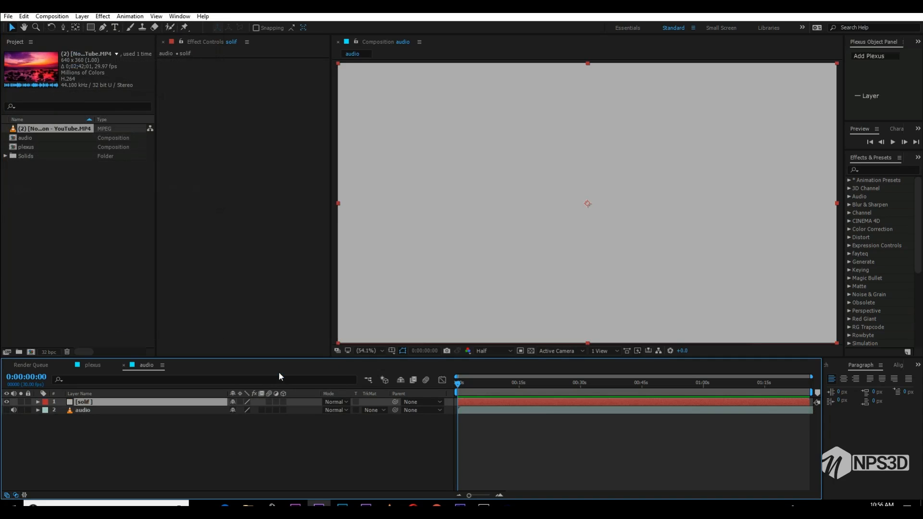
{"action": "key", "text": "Return"}
{"action": "type", "text": "au"}
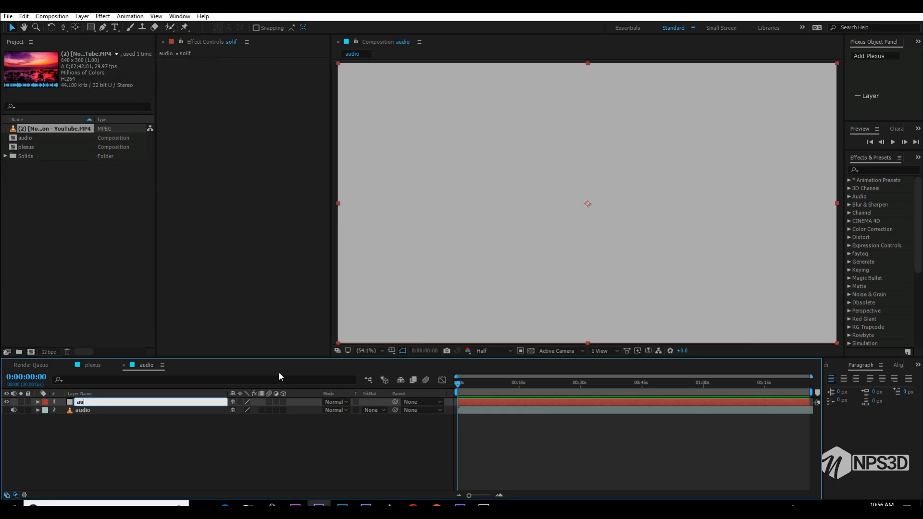
{"action": "type", "text": "dio wave"}
{"action": "key", "text": "Return"}
- Apply Audio Spectrum to the audio wave solid and use the audio layer as its Audio Layer
{"action": "key", "text": "ctrl+space"}
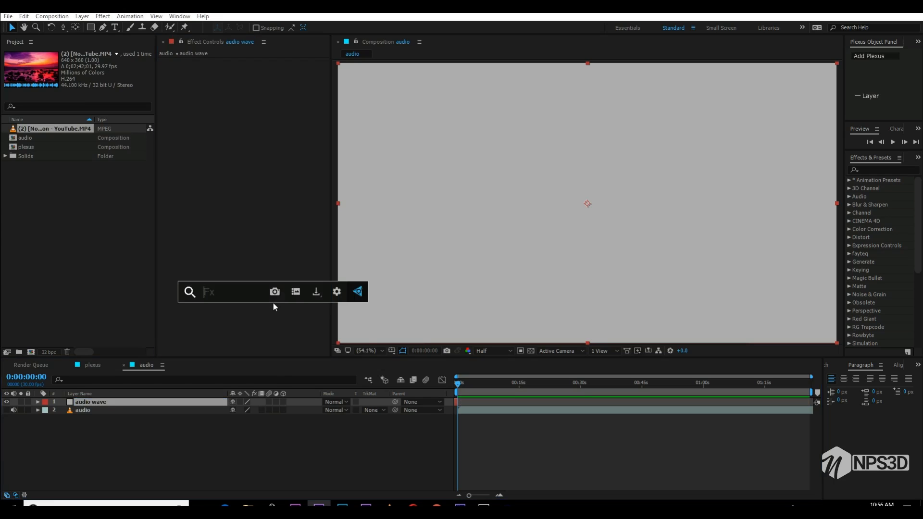
{"action": "type", "text": "audio"}
{"action": "key", "text": "Return"}
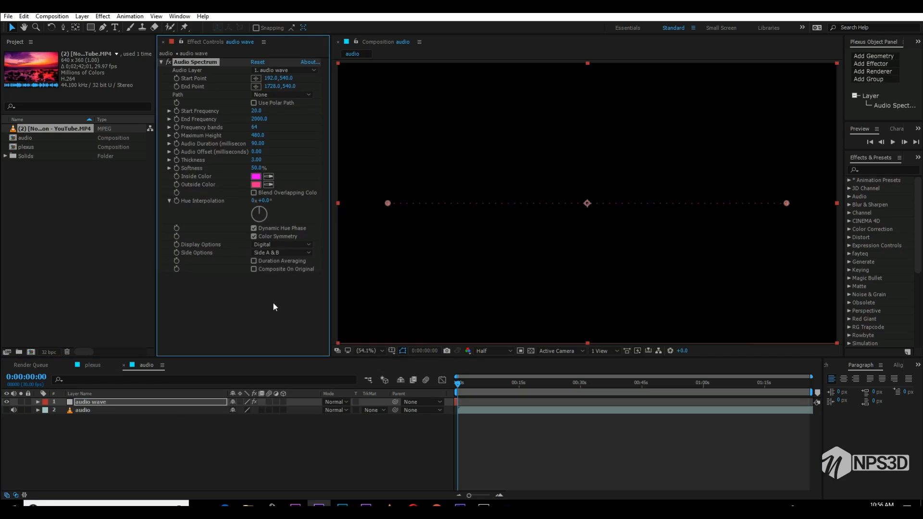
{"action": "left_click", "coordinate": [301, 70]}
{"action": "left_click", "coordinate": [295, 104]}
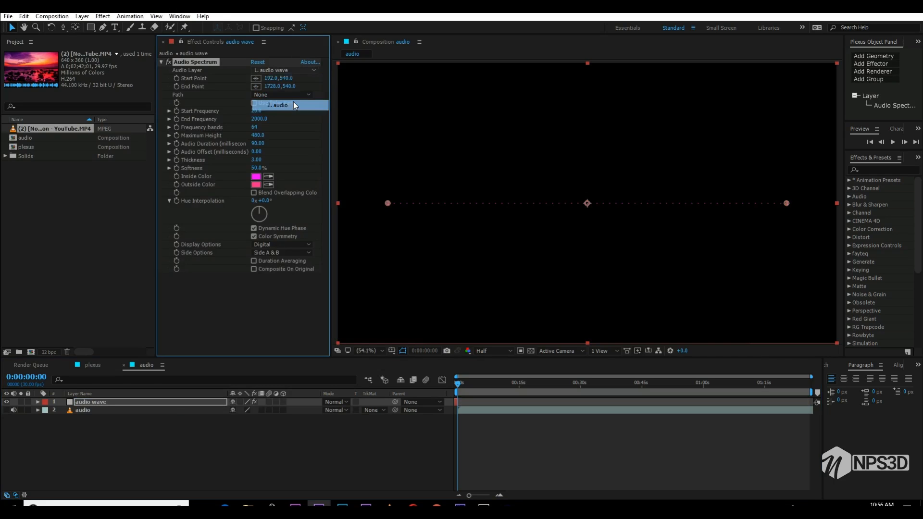
- At about 11 seconds in the music, set the spectrum's Frequency bands to 274 and Maximum Height to 3300
{"action": "left_click", "coordinate": [456, 403]}
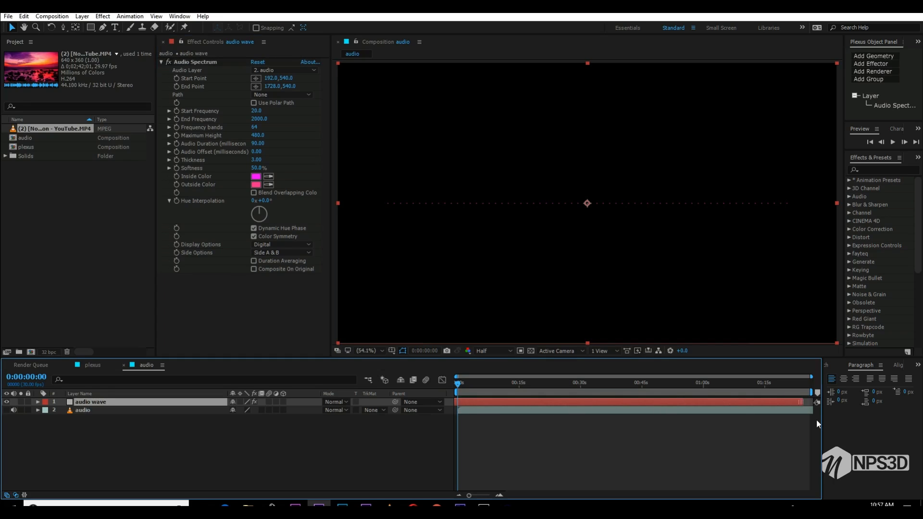
{"action": "left_click", "coordinate": [464, 387]}
{"action": "mouse_move", "coordinate": [488, 383]}
{"action": "left_mouse_down"}
{"action": "mouse_move", "coordinate": [535, 382]}
{"action": "mouse_move", "coordinate": [502, 385]}
{"action": "left_mouse_up"}
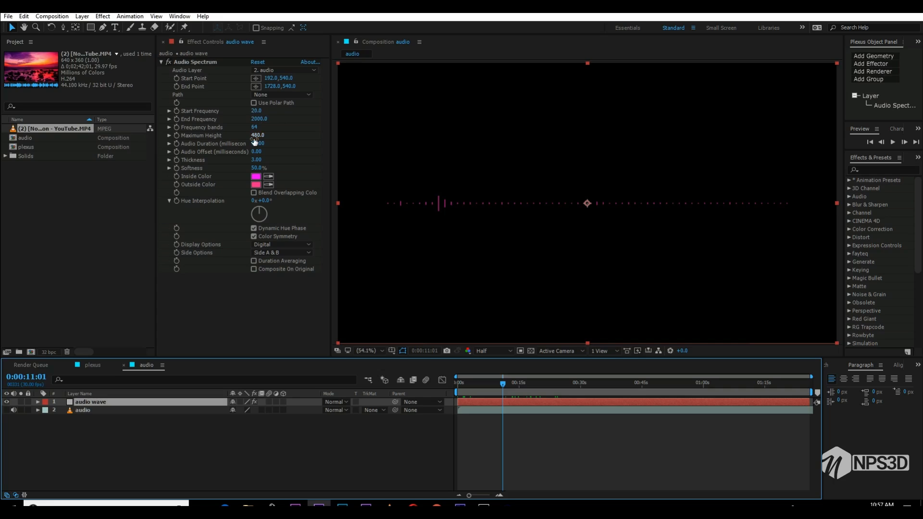
{"action": "left_click_drag", "start_coordinate": [255, 130], "coordinate": [353, 127]}
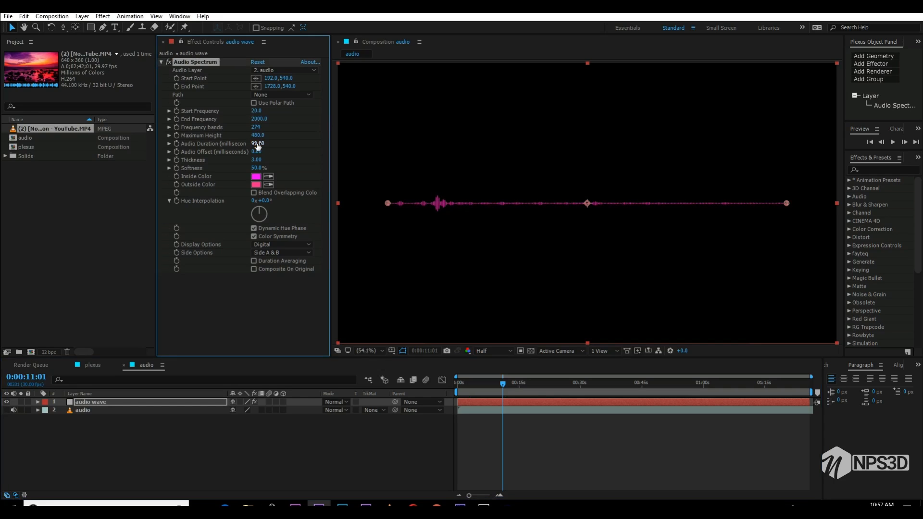
{"action": "left_click_drag", "start_coordinate": [257, 135], "coordinate": [384, 130]}
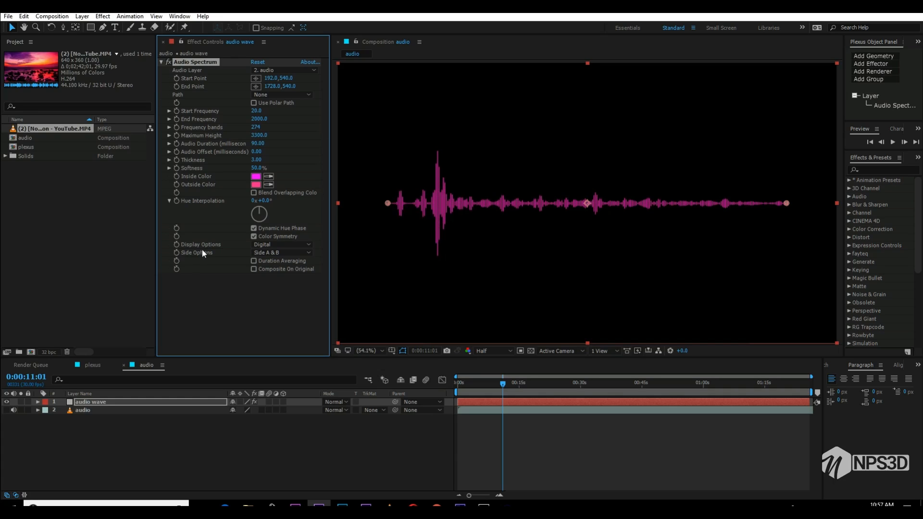
- Set the Audio Spectrum's Side Options to Side B
{"action": "left_click", "coordinate": [258, 245]}
{"action": "left_click", "coordinate": [225, 241]}
{"action": "left_click", "coordinate": [267, 253]}
{"action": "left_click", "coordinate": [218, 251]}
{"action": "left_click", "coordinate": [302, 254]}
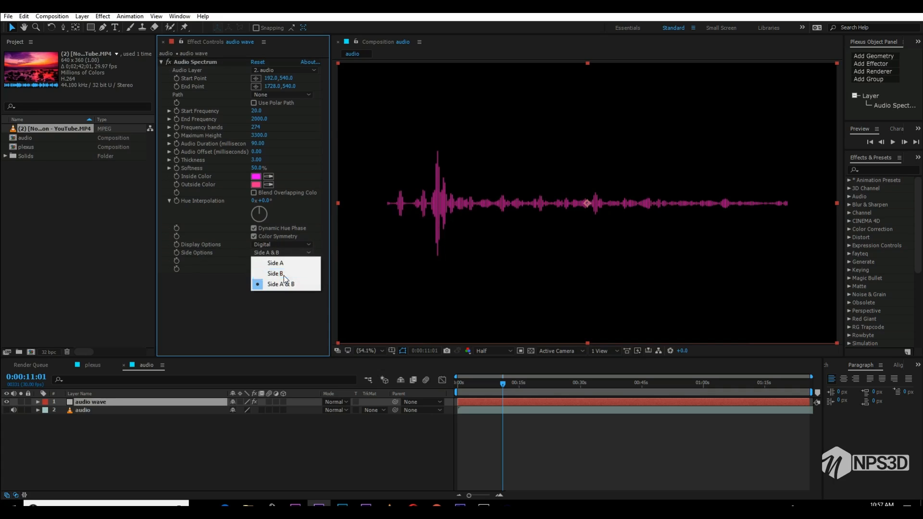
{"action": "left_click", "coordinate": [282, 275]}
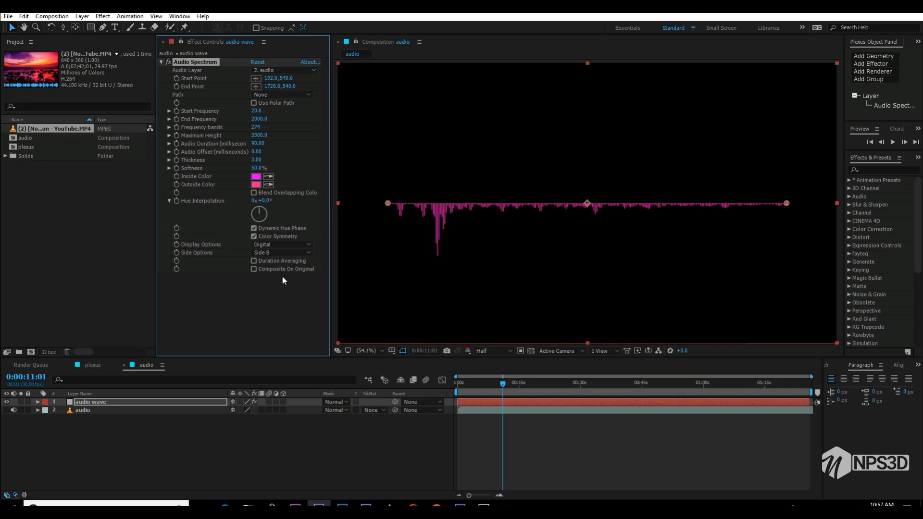
{"action": "left_click", "coordinate": [284, 298]}
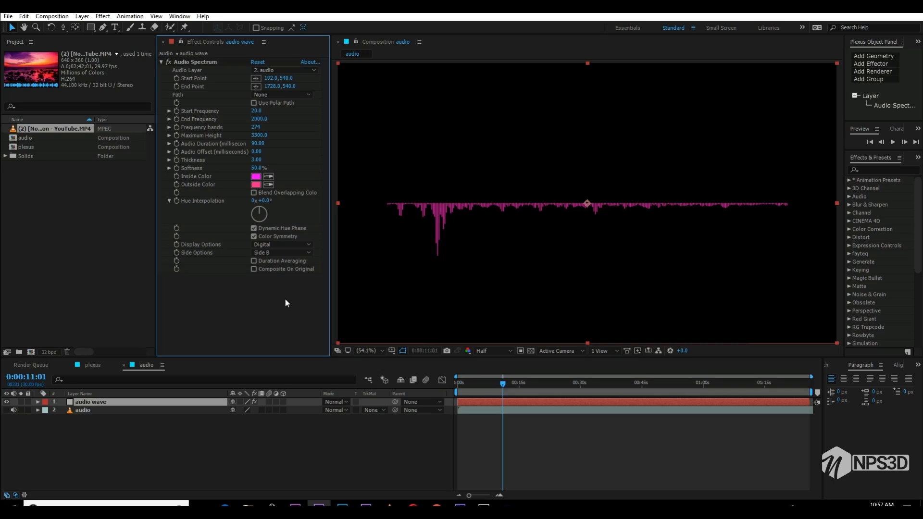
- Apply Polar Coordinates to the audio wave layer with Interpolation 100% and Rect to Polar conversion
{"action": "key", "text": "ctrl+space"}
{"action": "type", "text": "plo"}
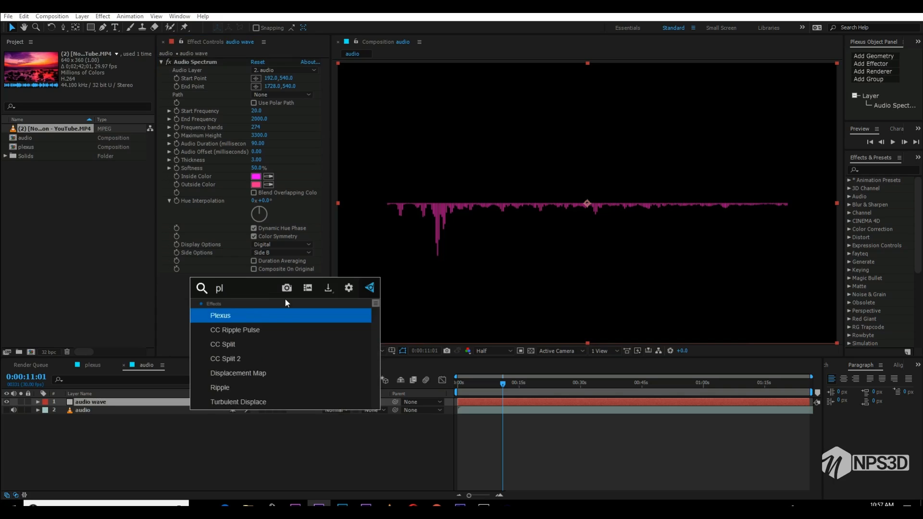
{"action": "key", "text": "BackSpace"}
{"action": "key", "text": "BackSpace"}
{"action": "type", "text": "olo"}
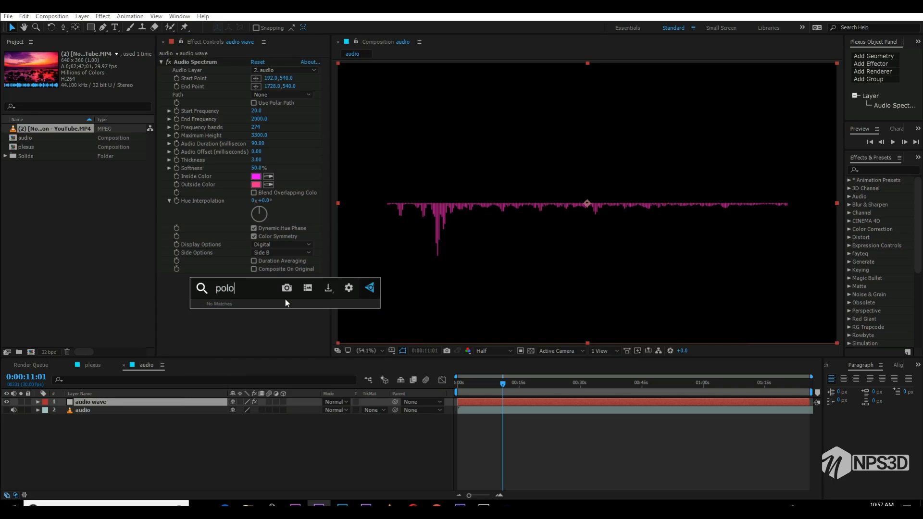
{"action": "key", "text": "BackSpace"}
{"action": "key", "text": "Return"}
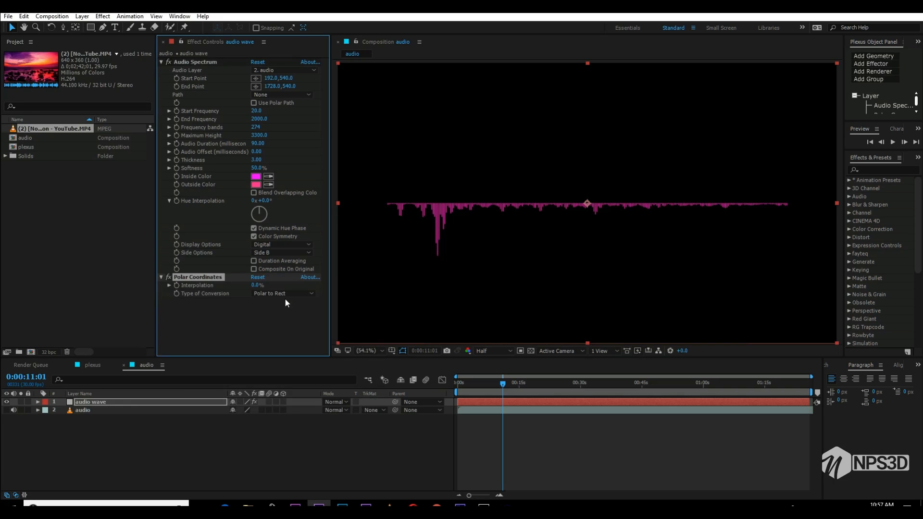
{"action": "left_click_drag", "start_coordinate": [257, 287], "coordinate": [454, 278]}
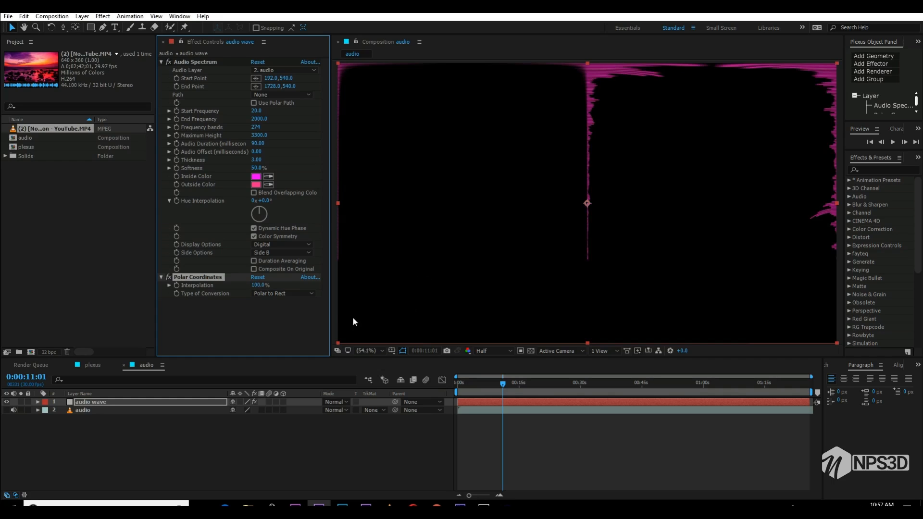
{"action": "left_click", "coordinate": [291, 294]}
{"action": "left_click", "coordinate": [287, 304]}
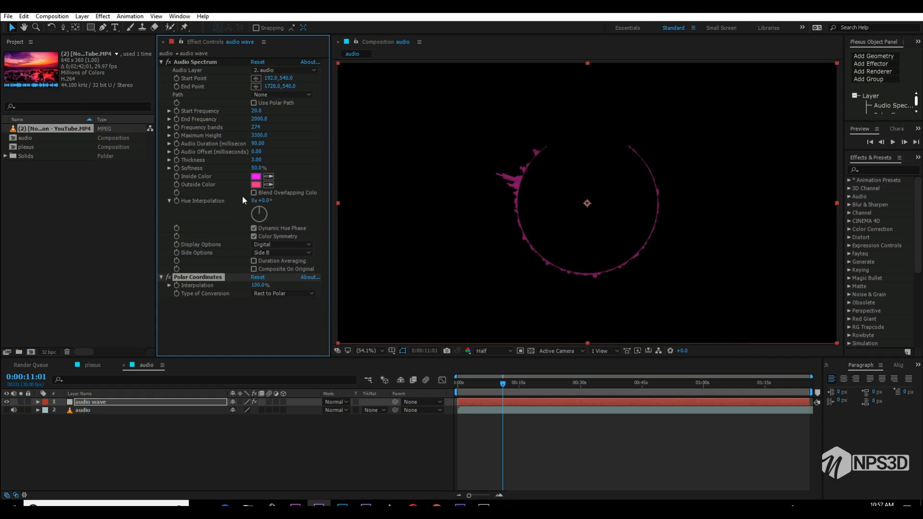
- Set the spectrum's End Frequency to 501 with Polar Coordinates temporarily disabled, and its Frequency bands to 249
{"action": "mouse_move", "coordinate": [528, 390]}
{"action": "left_mouse_down"}
{"action": "mouse_move", "coordinate": [548, 384]}
{"action": "mouse_move", "coordinate": [516, 384]}
{"action": "left_mouse_up"}
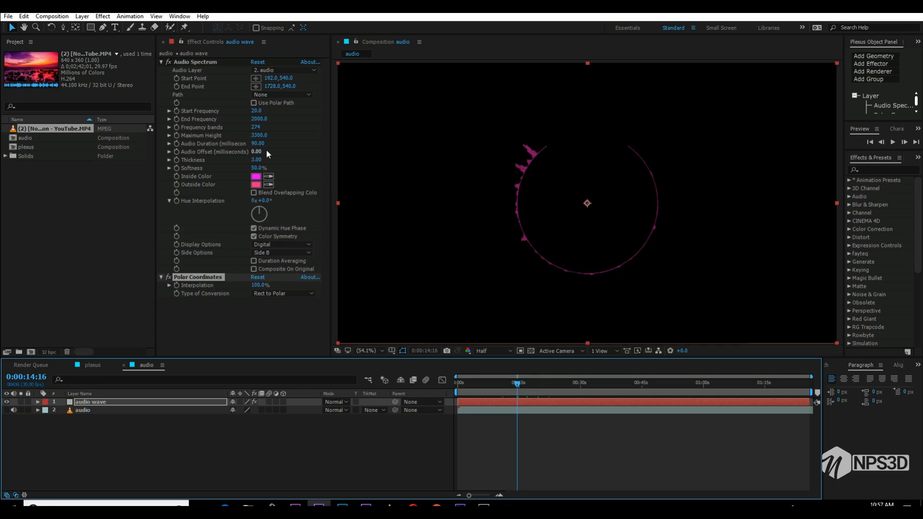
{"action": "left_click", "coordinate": [168, 277]}
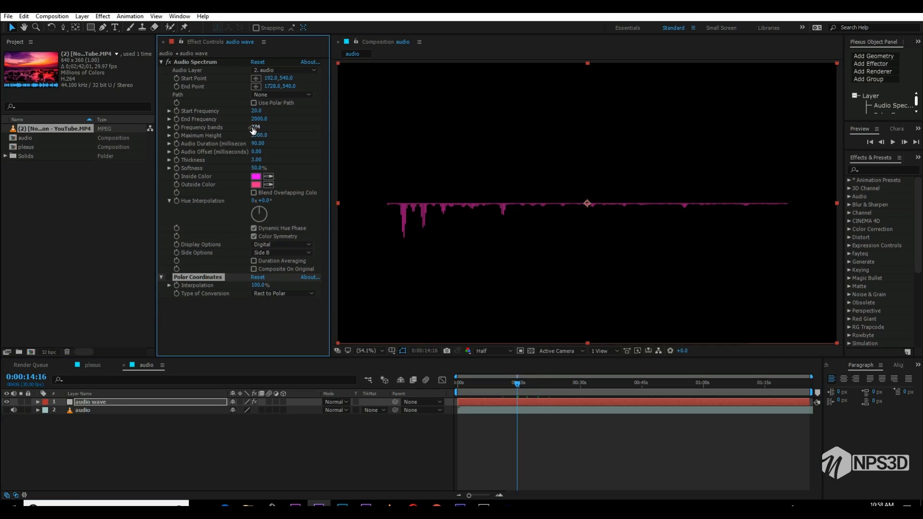
{"action": "mouse_move", "coordinate": [259, 122]}
{"action": "left_mouse_down"}
{"action": "mouse_move", "coordinate": [275, 119]}
{"action": "mouse_move", "coordinate": [255, 117]}
{"action": "left_mouse_up"}
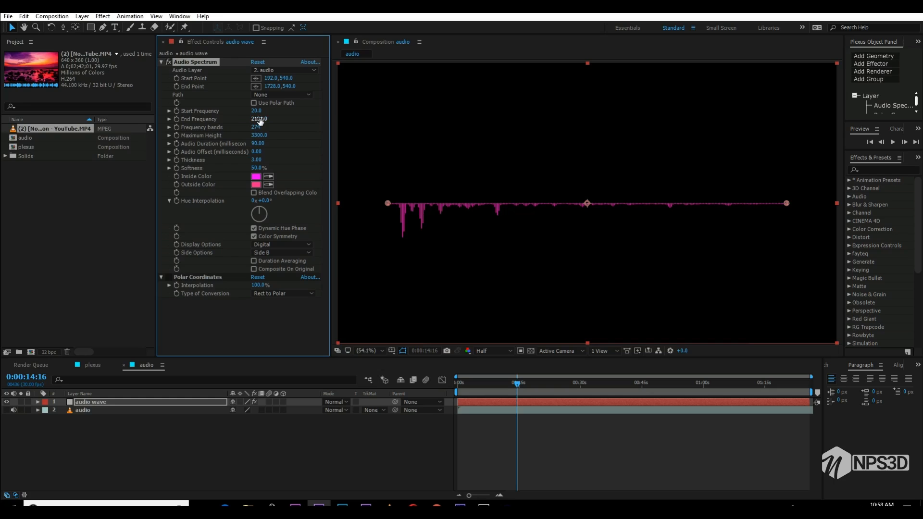
{"action": "left_click_drag", "start_coordinate": [259, 121], "coordinate": [253, 119]}
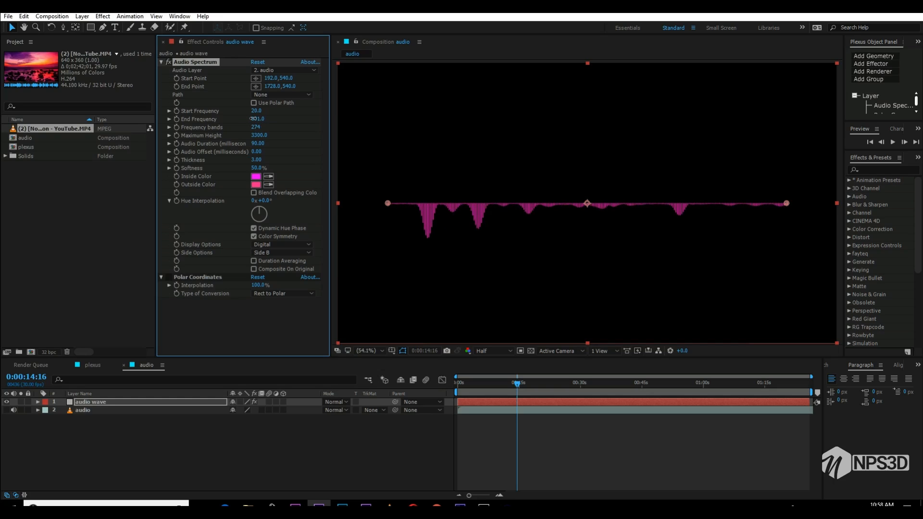
{"action": "left_click_drag", "start_coordinate": [252, 119], "coordinate": [251, 116]}
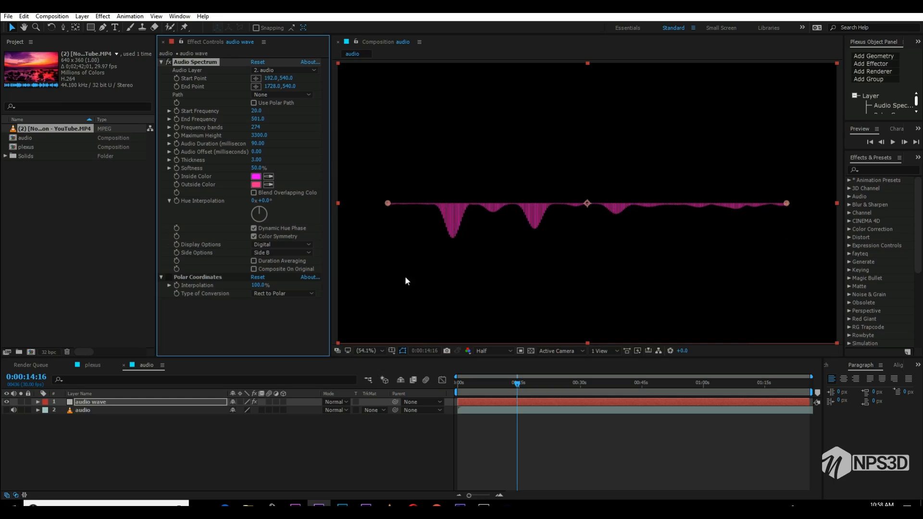
{"action": "left_click", "coordinate": [171, 278]}
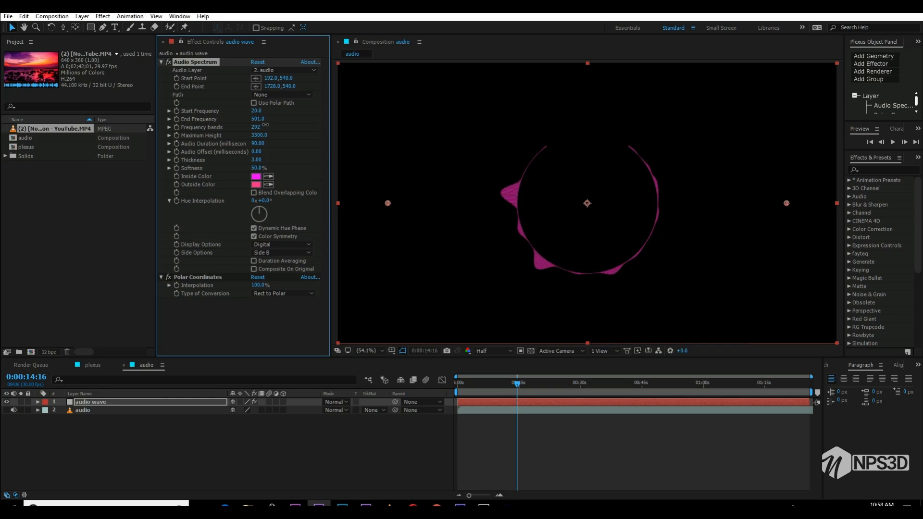
{"action": "left_click_drag", "start_coordinate": [265, 125], "coordinate": [233, 121]}
- Close the spectrum ring by setting End Point X to 1942 and Start Point X to -2, and return to the start for a preview
{"action": "mouse_move", "coordinate": [271, 86]}
{"action": "left_mouse_down"}
{"action": "mouse_move", "coordinate": [251, 92]}
{"action": "mouse_move", "coordinate": [378, 62]}
{"action": "mouse_move", "coordinate": [357, 69]}
{"action": "left_mouse_up"}
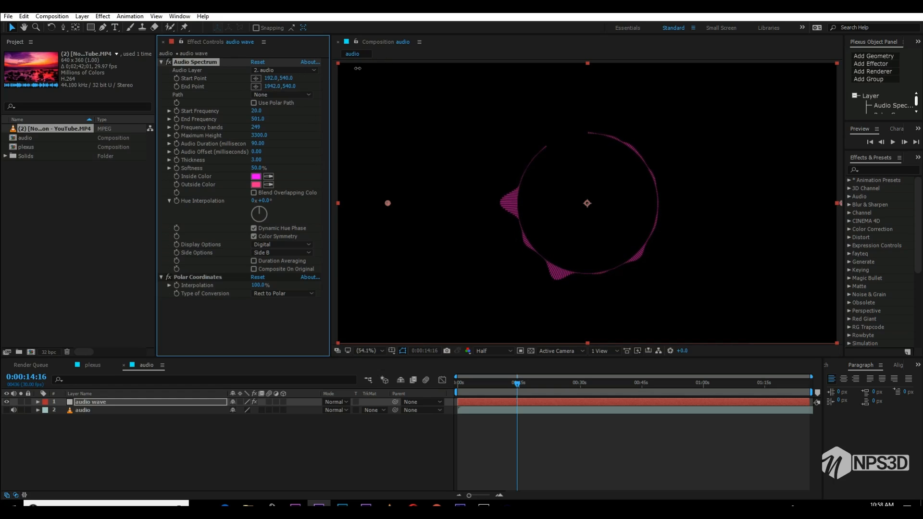
{"action": "left_click_drag", "start_coordinate": [269, 78], "coordinate": [185, 86]}
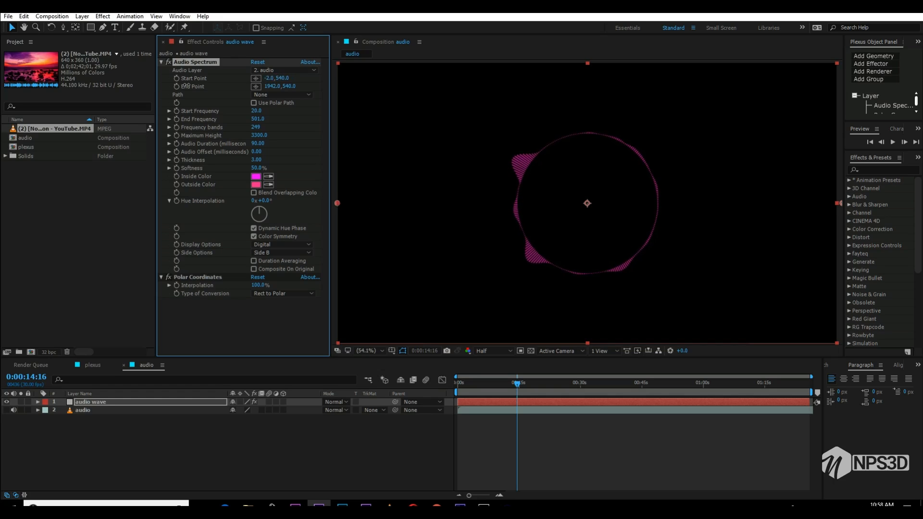
{"action": "left_click_drag", "start_coordinate": [512, 388], "coordinate": [420, 382]}
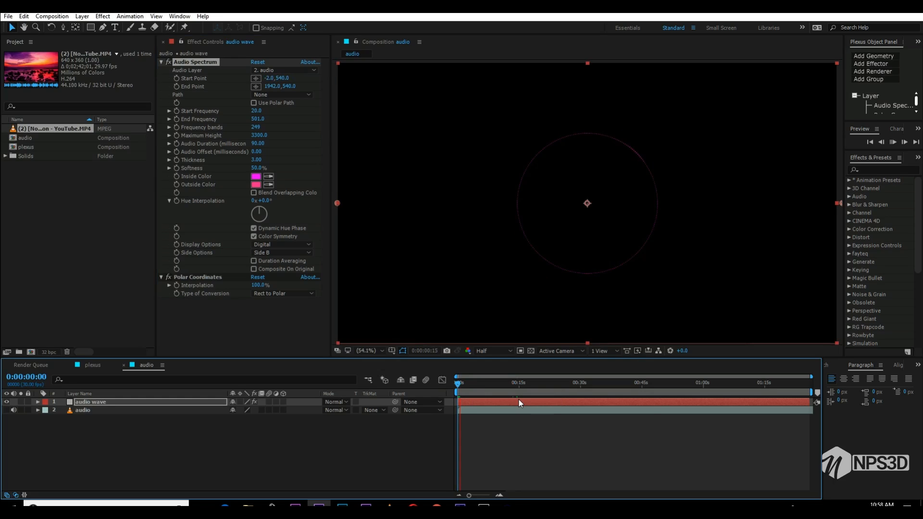
- Preview the ring further into the music and apply the 4-Color Gradient effect to the audio wave layer
{"action": "left_click", "coordinate": [508, 383]}
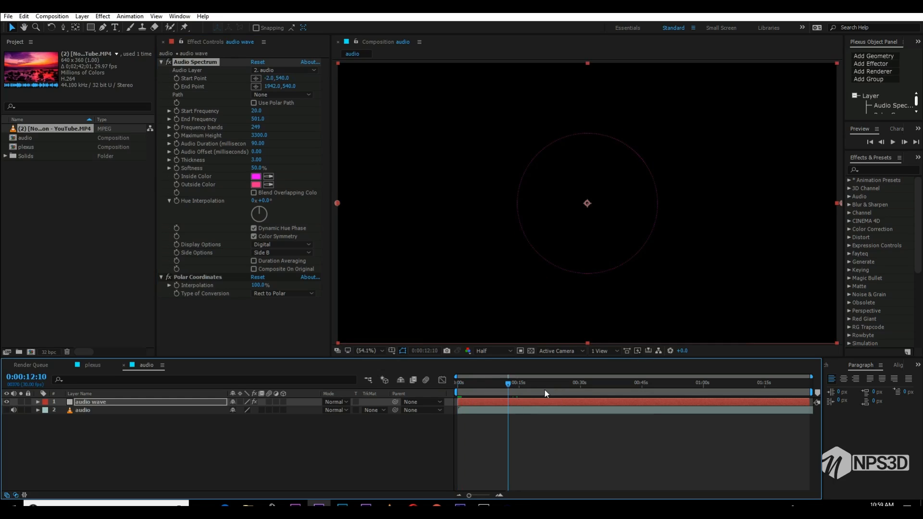
{"action": "key", "text": "space"}
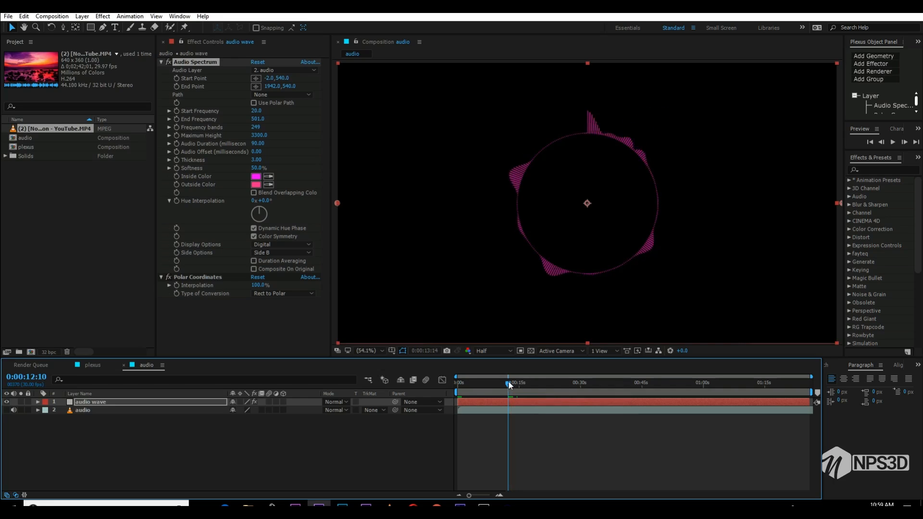
{"action": "key", "text": "space"}
{"action": "left_click_drag", "start_coordinate": [538, 390], "coordinate": [561, 387]}
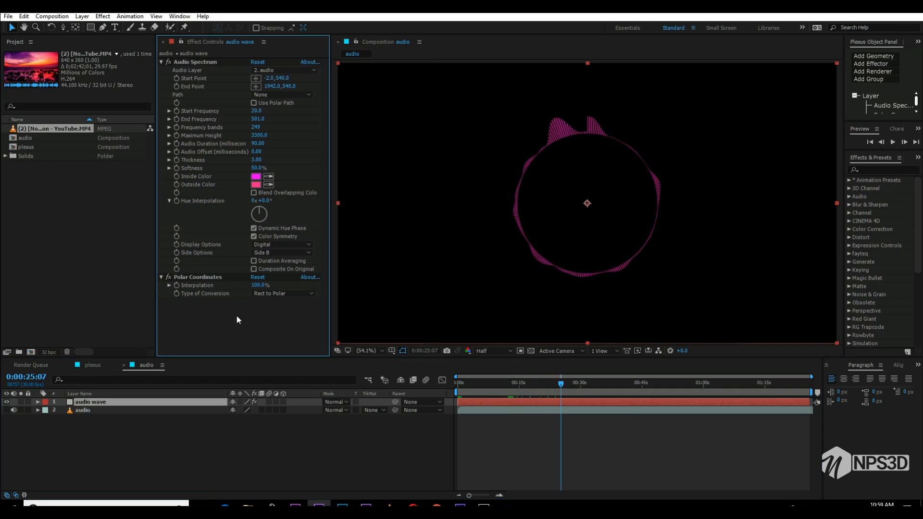
{"action": "key", "text": "ctrl+space"}
{"action": "type", "text": "4"}
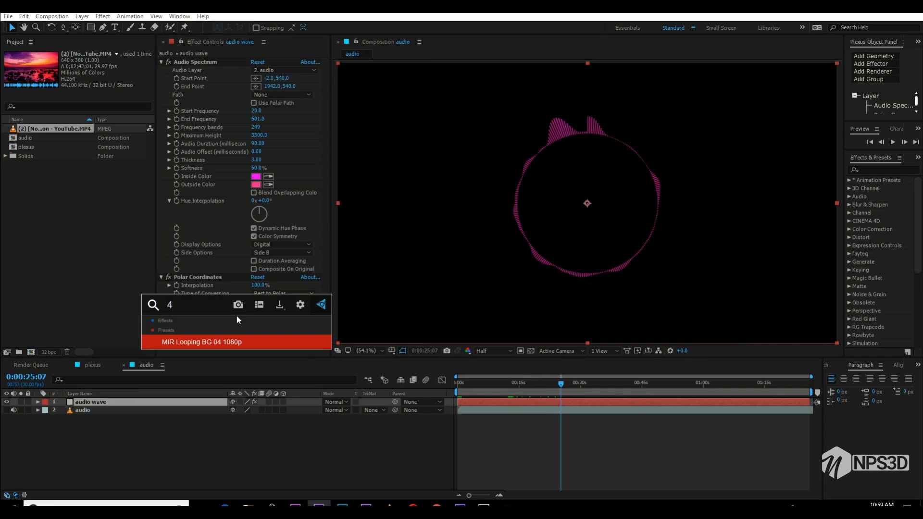
{"action": "key", "text": "Return"}
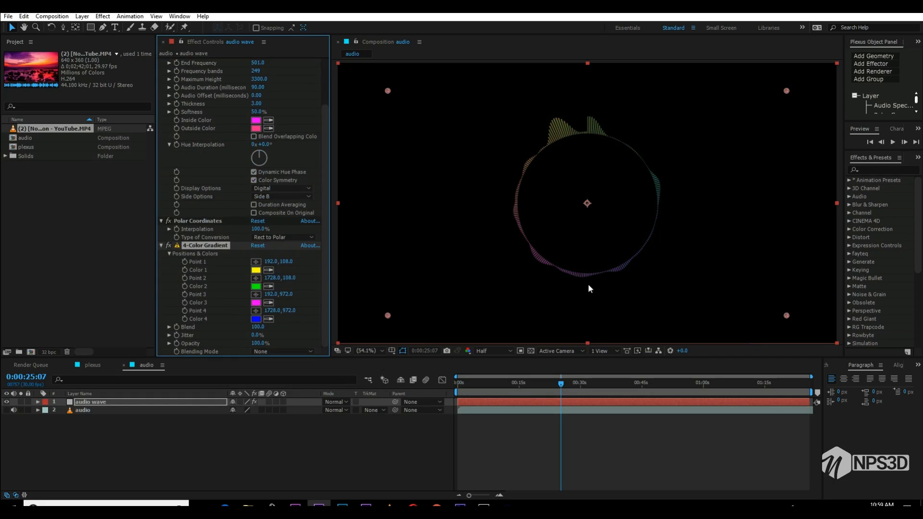
{"action": "left_click", "coordinate": [160, 246]}
- Try the Starglow effect on the audio wave layer and remove it
{"action": "key", "text": "ctrl+space"}
{"action": "type", "text": "gl"}
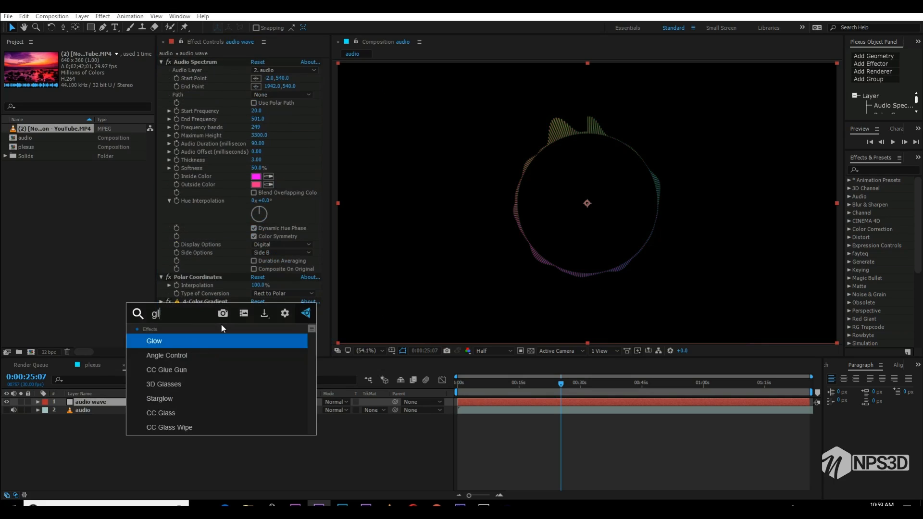
{"action": "key", "text": "Return"}
{"action": "key", "text": "ctrl+space"}
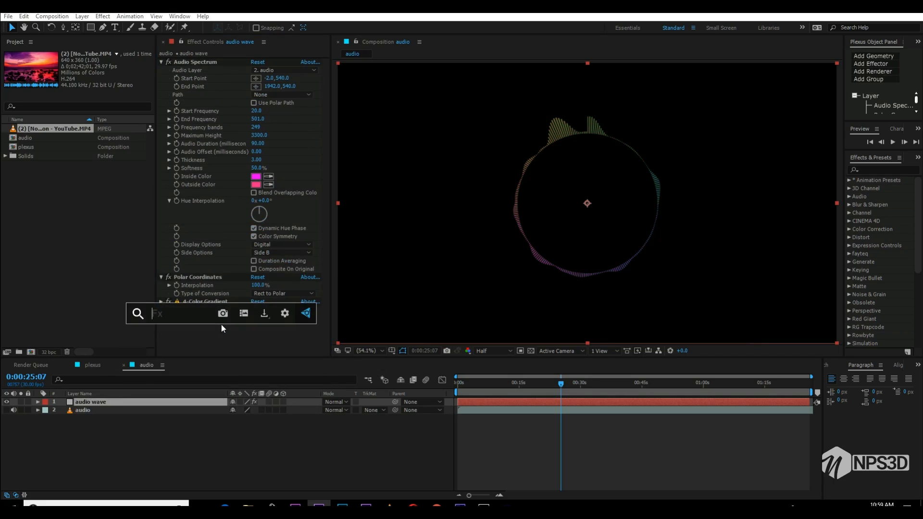
{"action": "type", "text": "glw"}
{"action": "key", "text": "BackSpace"}
{"action": "key", "text": "BackSpace"}
{"action": "key", "text": "BackSpace"}
{"action": "type", "text": "glow"}
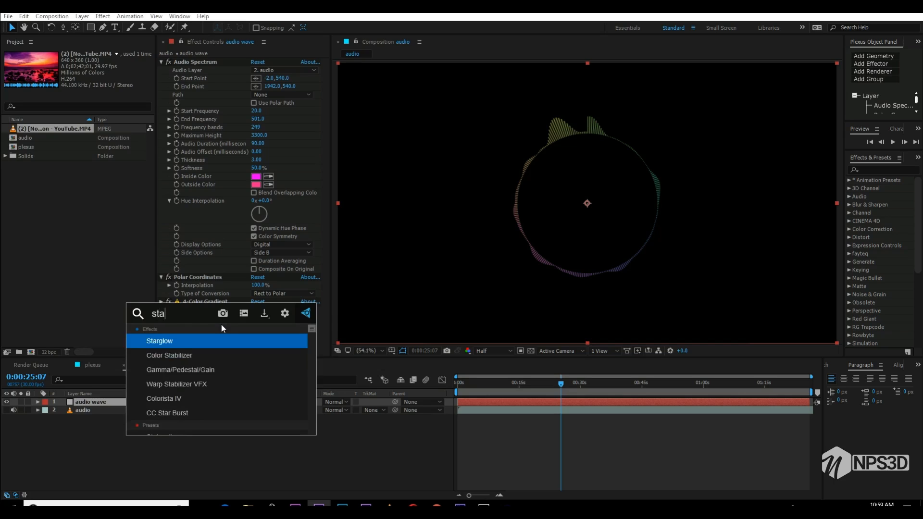
{"action": "key", "text": "Return"}
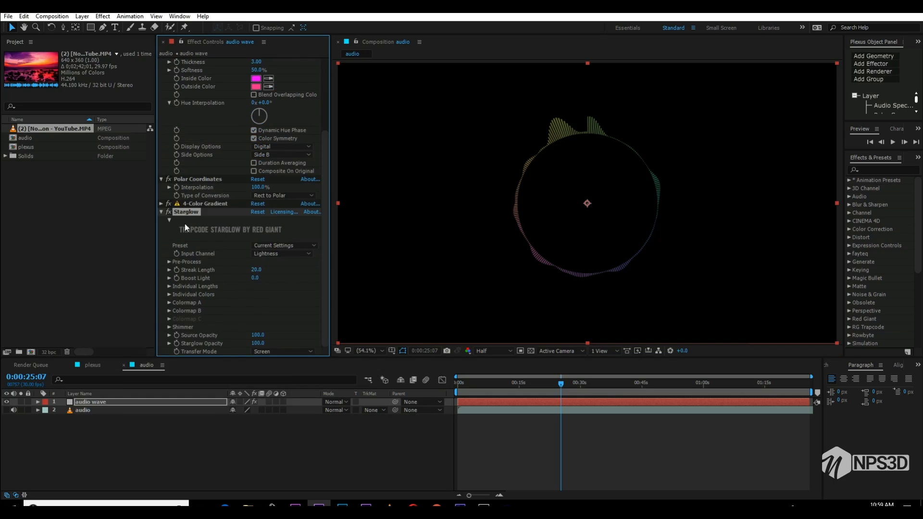
{"action": "key", "text": "Delete"}
- Apply Glow to the audio wave layer with radius 79 and intensity 0.6, and duplicate it with radius 218
{"action": "key", "text": "ctrl+space"}
{"action": "type", "text": "glow"}
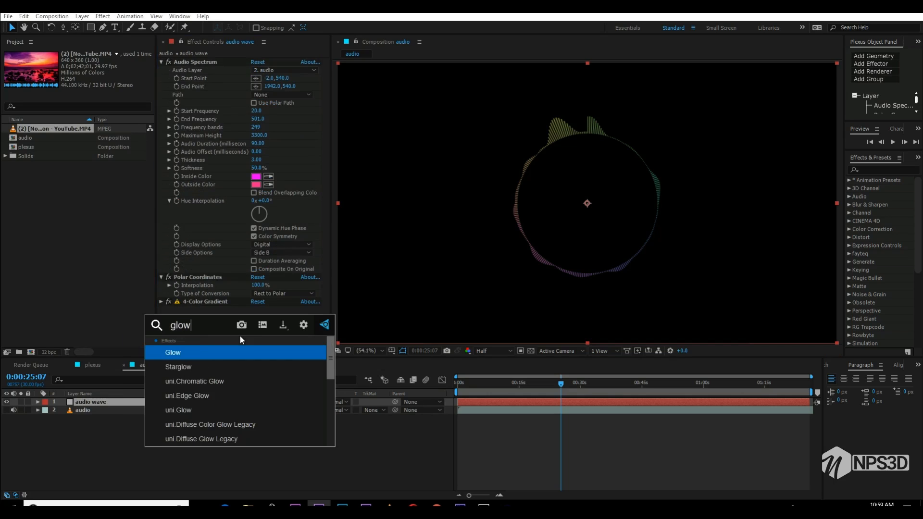
{"action": "key", "text": "Return"}
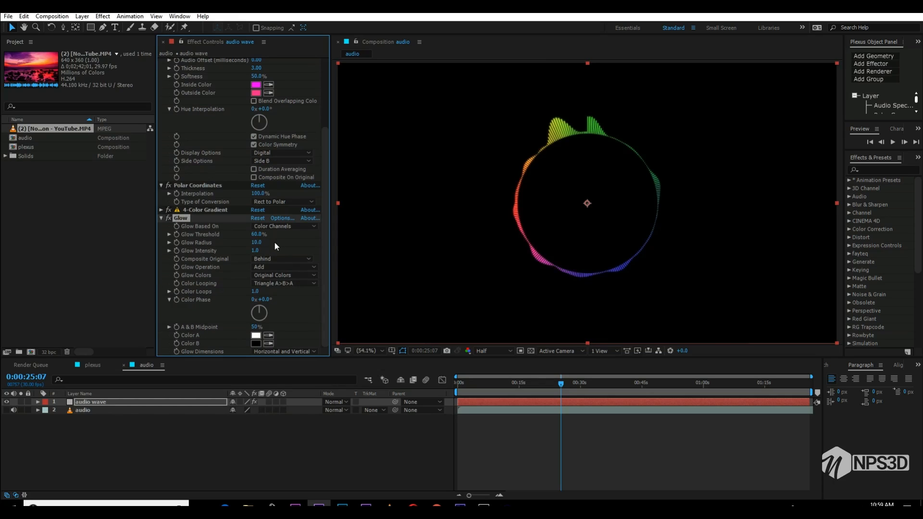
{"action": "left_click_drag", "start_coordinate": [255, 250], "coordinate": [306, 232]}
{"action": "key", "text": "ctrl+d"}
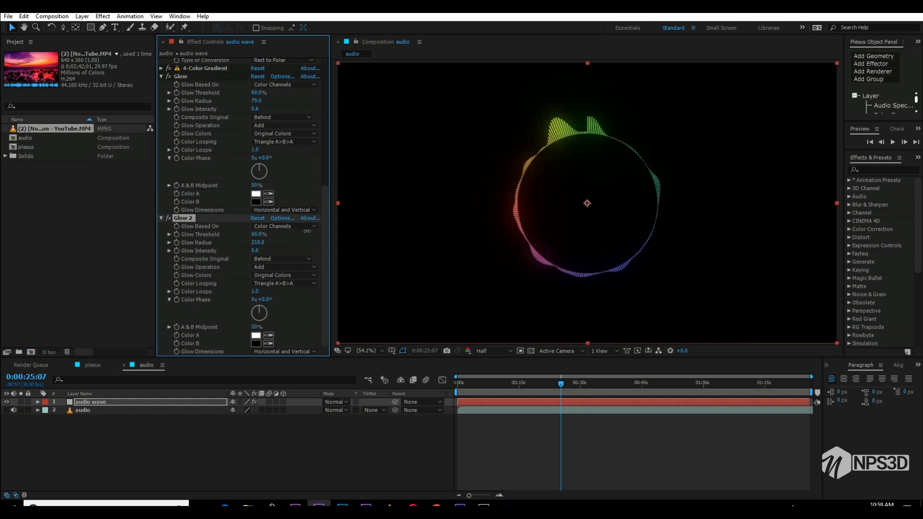
- Collapse the settings of the audio wave layer's effects and check the glowing ring at 0:00:34:15
{"action": "left_click", "coordinate": [160, 217]}
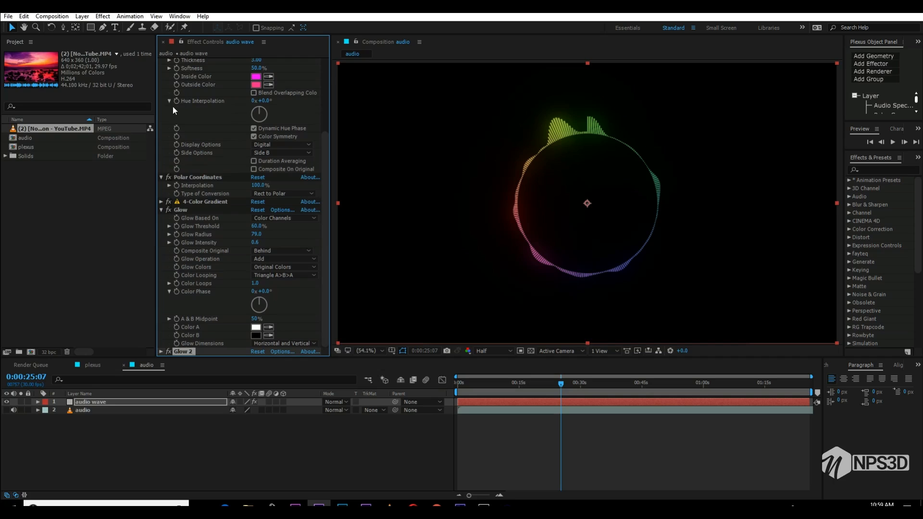
{"action": "left_click", "coordinate": [161, 209]}
{"action": "left_click", "coordinate": [161, 62]}
{"action": "left_click", "coordinate": [161, 70]}
{"action": "left_click", "coordinate": [193, 131]}
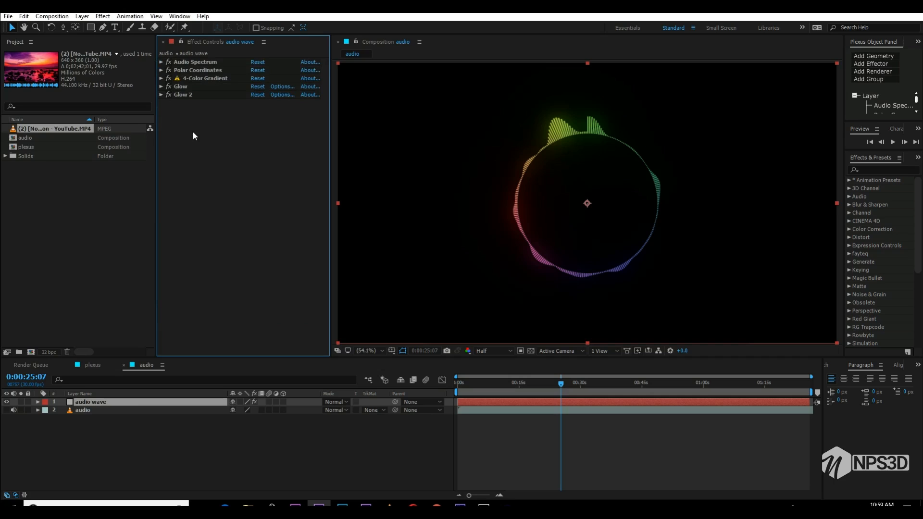
{"action": "left_click", "coordinate": [131, 436]}
{"action": "left_click_drag", "start_coordinate": [571, 388], "coordinate": [599, 384]}
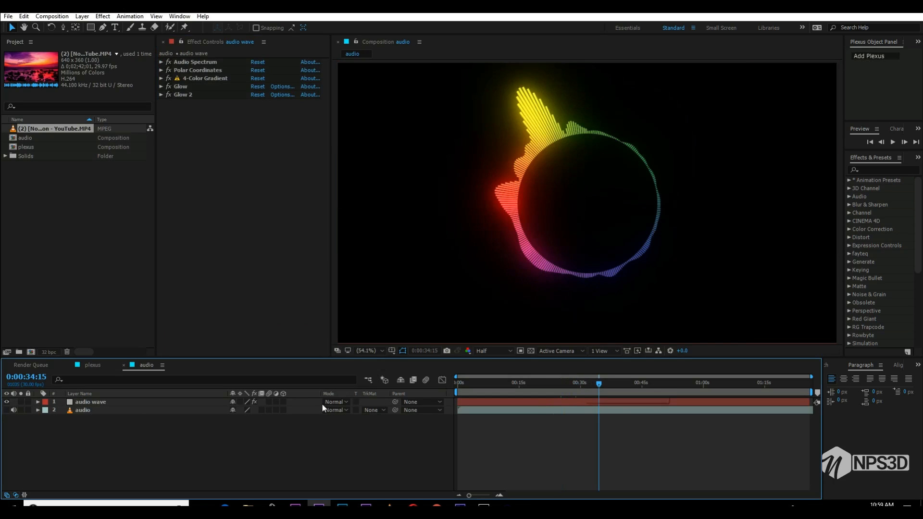
- Try a Tint effect at 56% on the audio wave layer and remove it
{"action": "key", "text": "ctrl+space"}
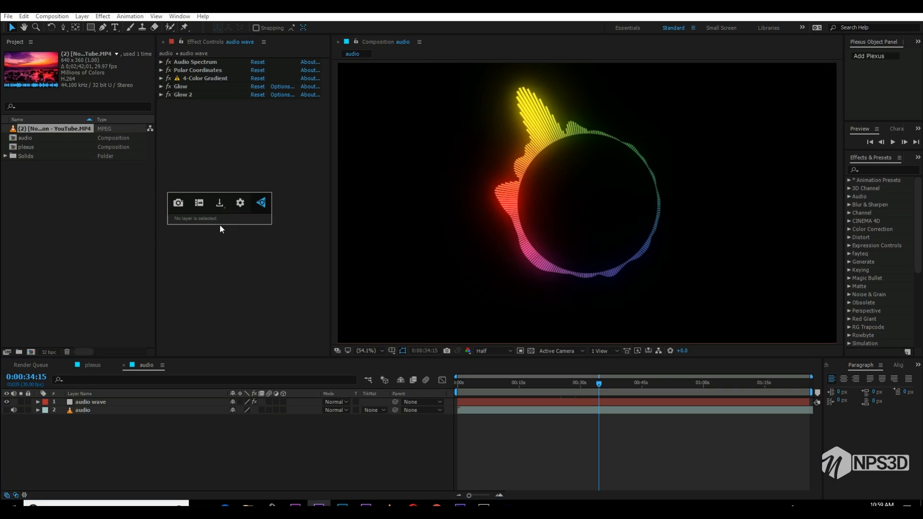
{"action": "left_click", "coordinate": [90, 411]}
{"action": "left_click", "coordinate": [90, 404]}
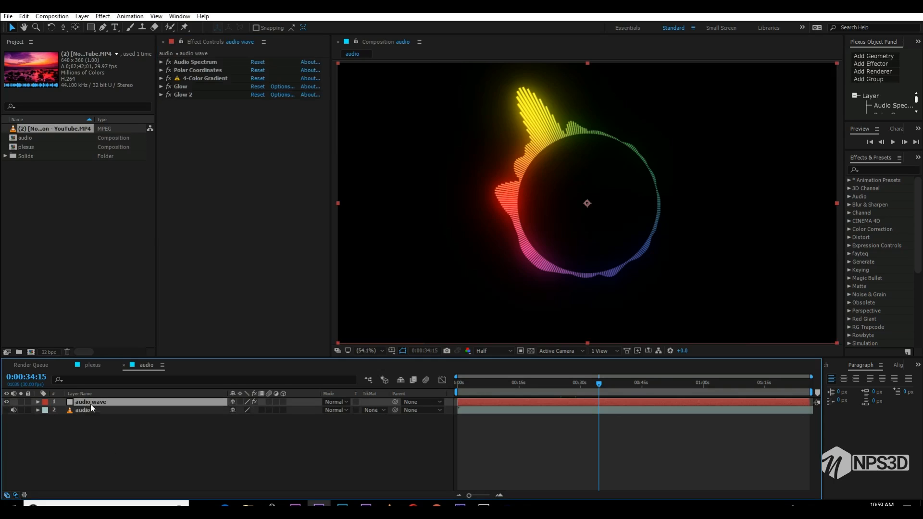
{"action": "key", "text": "ctrl+space"}
{"action": "type", "text": "tint"}
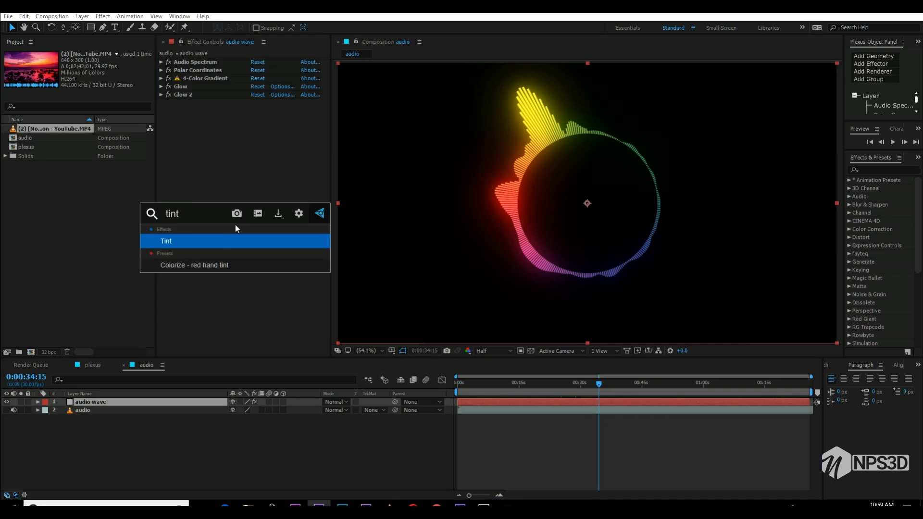
{"action": "key", "text": "Return"}
{"action": "left_click_drag", "start_coordinate": [264, 129], "coordinate": [242, 121]}
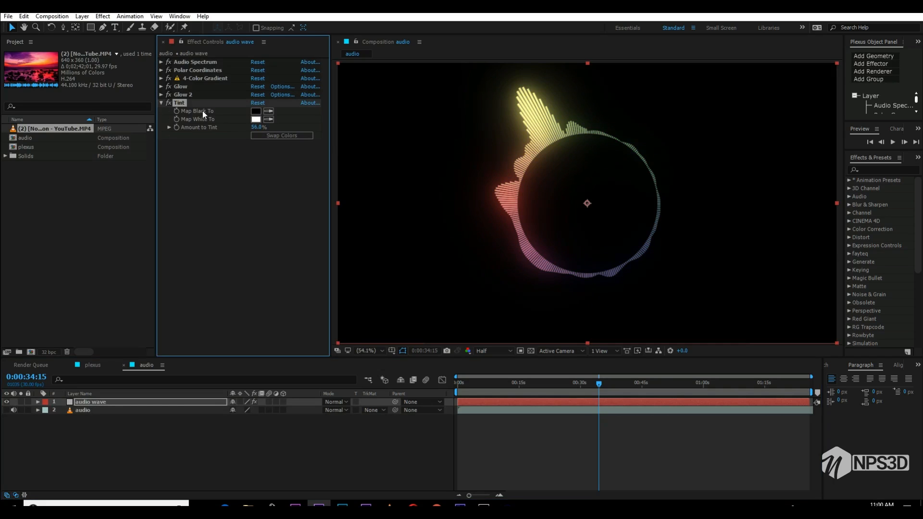
{"action": "key", "text": "Delete"}
- Apply Hue/Saturation to the audio wave layer, set Master Saturation to -25 and save the project
{"action": "key", "text": "ctrl+space"}
{"action": "type", "text": "hue"}
{"action": "key", "text": "Escape"}
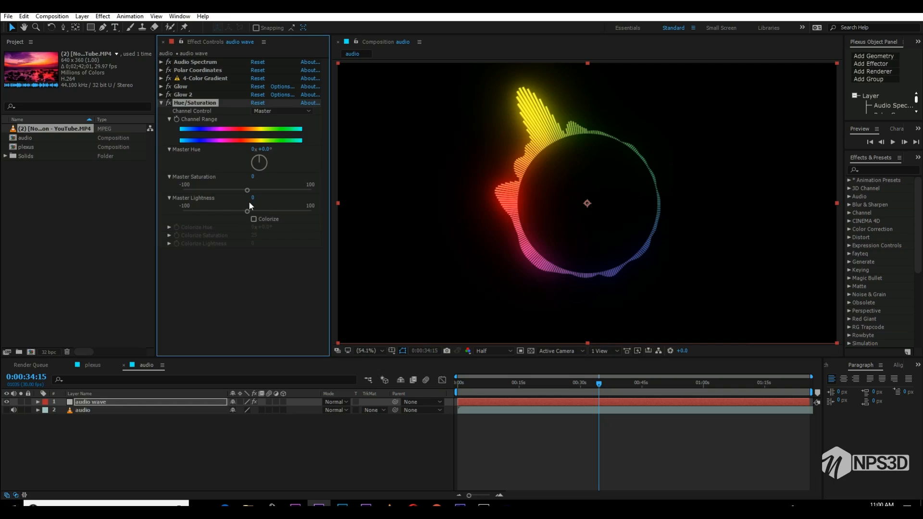
{"action": "left_click_drag", "start_coordinate": [247, 190], "coordinate": [230, 188]}
{"action": "key", "text": "ctrl+z"}
{"action": "key", "text": "ctrl+s"}
{"action": "left_click", "coordinate": [162, 103]}
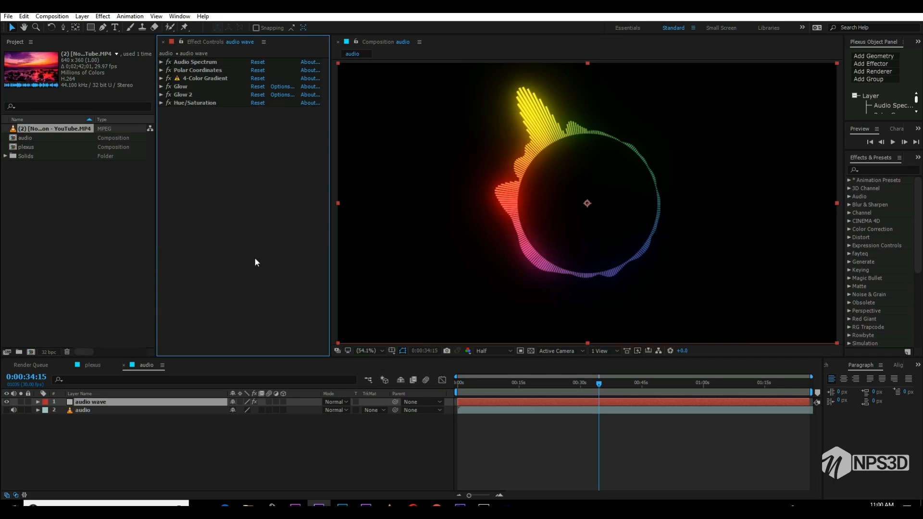
{"action": "left_click", "coordinate": [161, 102]}
{"action": "left_click_drag", "start_coordinate": [247, 191], "coordinate": [231, 190]}
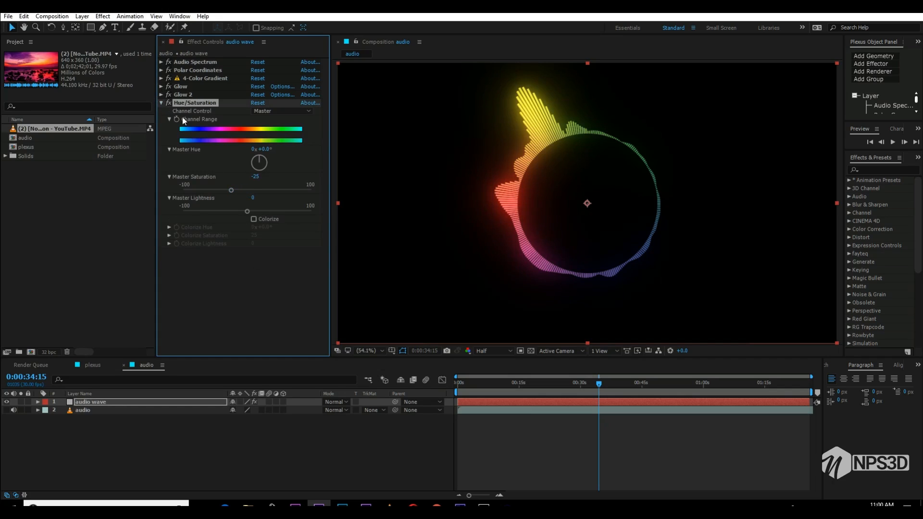
{"action": "left_click", "coordinate": [162, 102]}
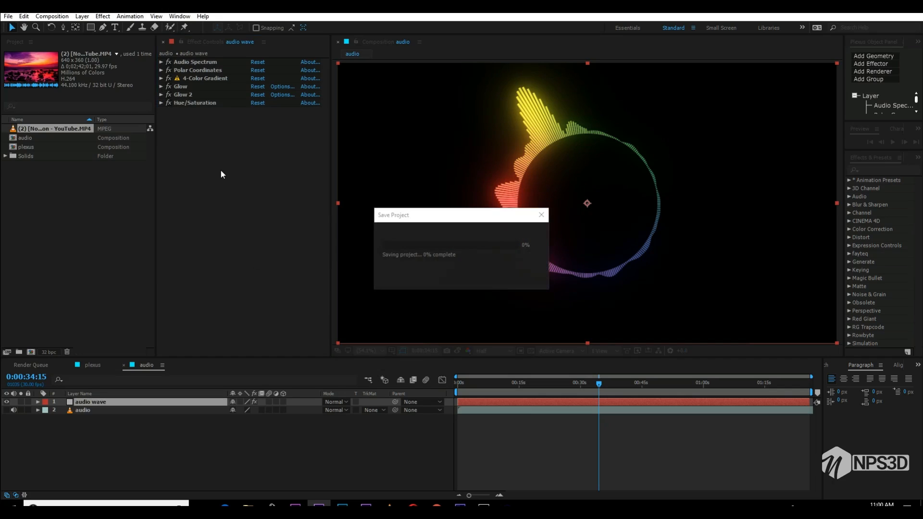
- Show the Title/Action Safe guides and draw a white circle from the composition centre, filling the inside of the spectrum ring
{"action": "right_click", "coordinate": [167, 456]}
{"action": "mouse_move", "coordinate": [197, 366]}
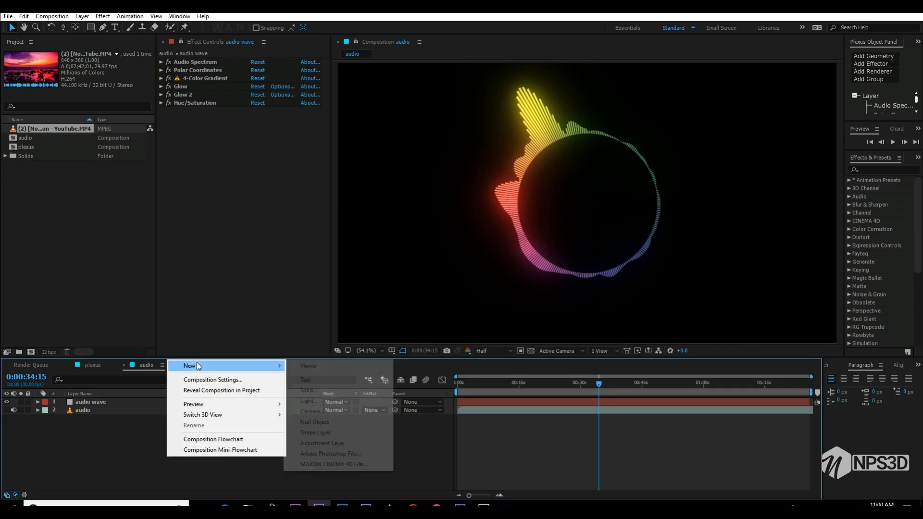
{"action": "left_click_drag", "start_coordinate": [93, 27], "coordinate": [116, 48]}
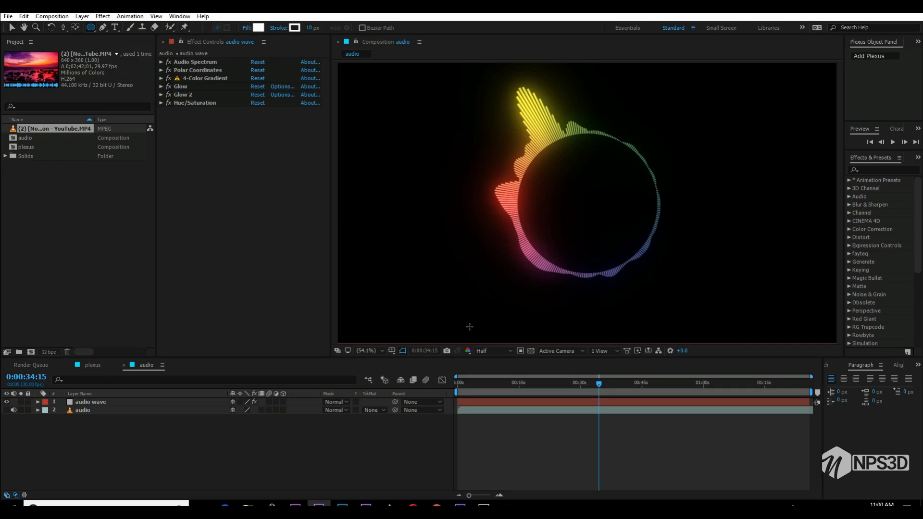
{"action": "left_click", "coordinate": [392, 351]}
{"action": "left_click", "coordinate": [401, 361]}
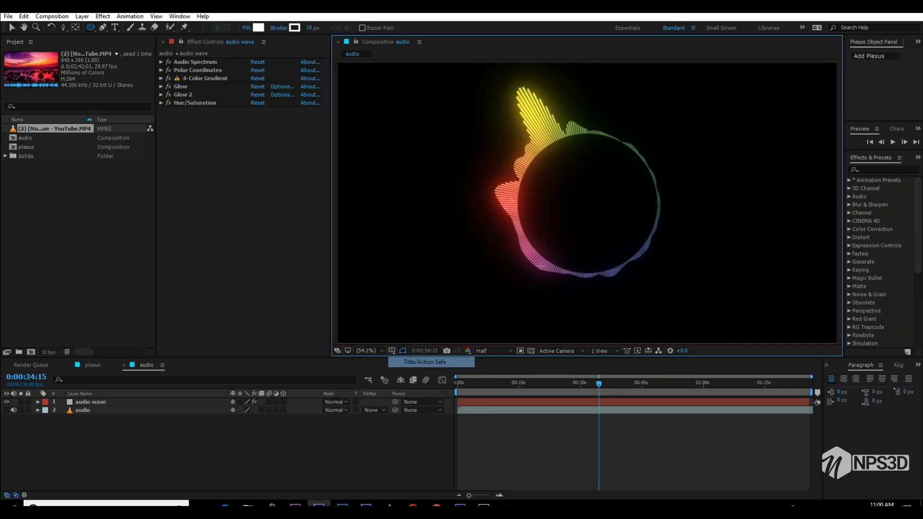
{"action": "left_click", "coordinate": [586, 202]}
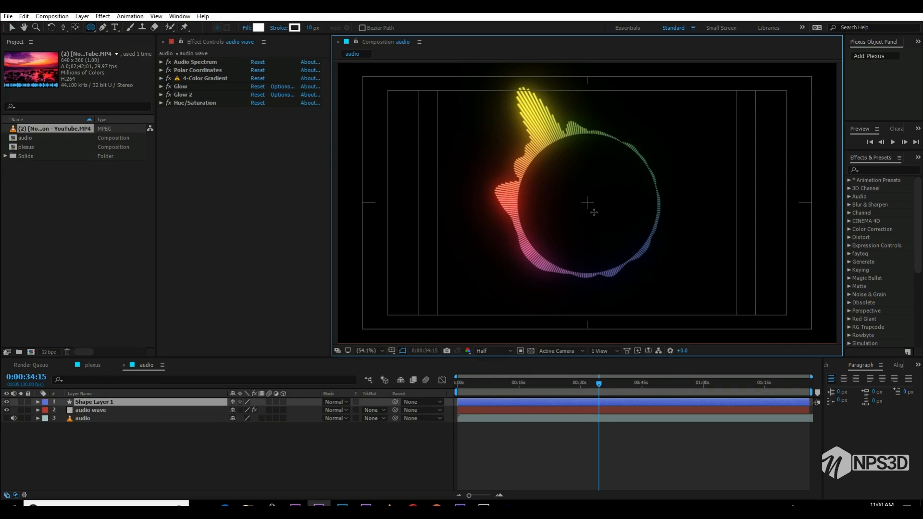
{"action": "left_click_drag", "start_coordinate": [625, 238], "coordinate": [655, 251]}
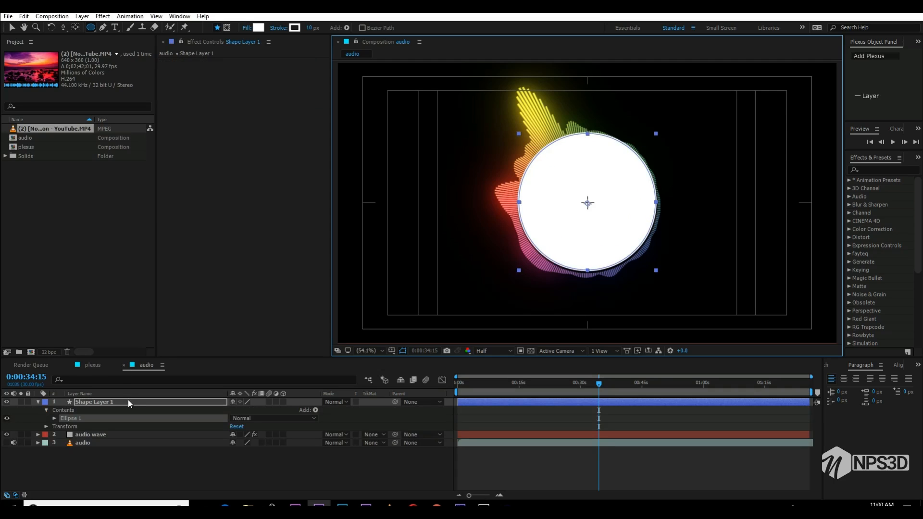
- Scale the white circle's shape layer to 102%
{"action": "key", "text": "s"}
{"action": "left_click", "coordinate": [243, 410]}
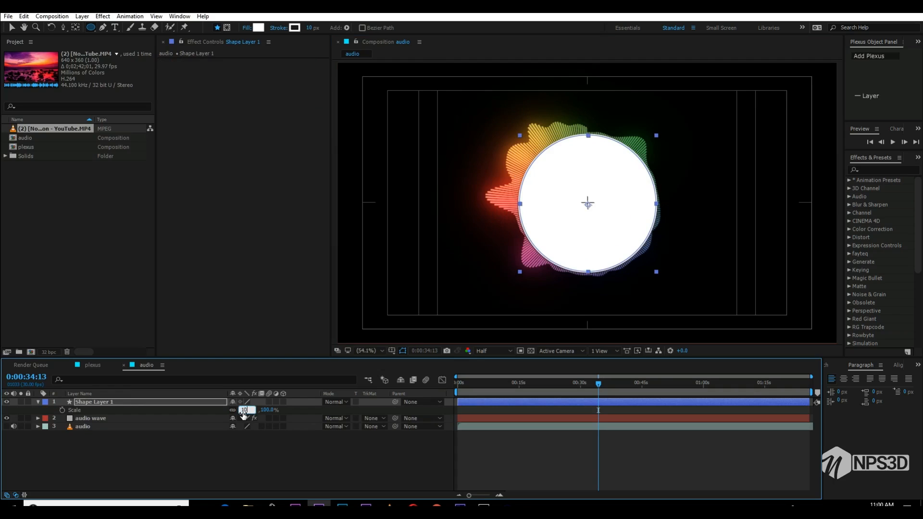
{"action": "type", "text": "102"}
{"action": "key", "text": "Return"}
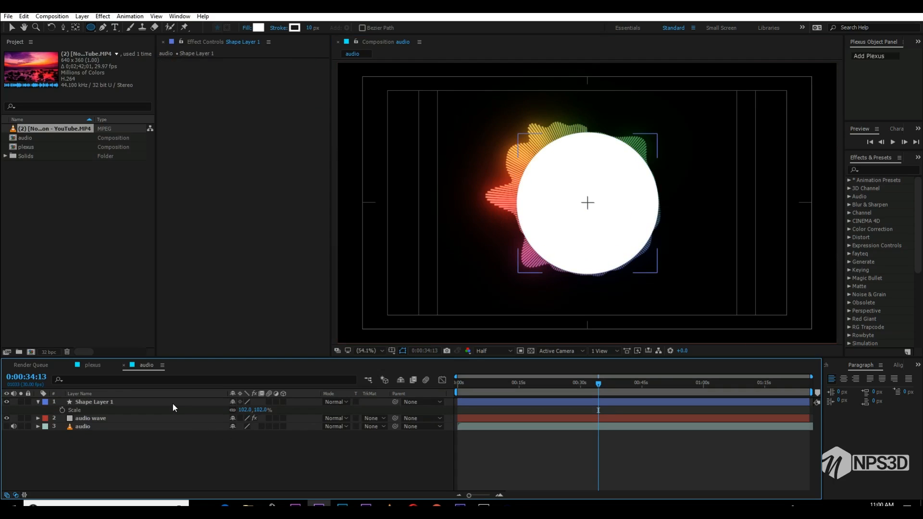
{"action": "left_click", "coordinate": [172, 403]}
{"action": "left_click", "coordinate": [175, 446]}
{"action": "left_click", "coordinate": [119, 394]}
- Duplicate the white circle's layer and scale the copy to 84%
{"action": "left_click", "coordinate": [121, 401]}
{"action": "key", "text": "ctrl+d"}
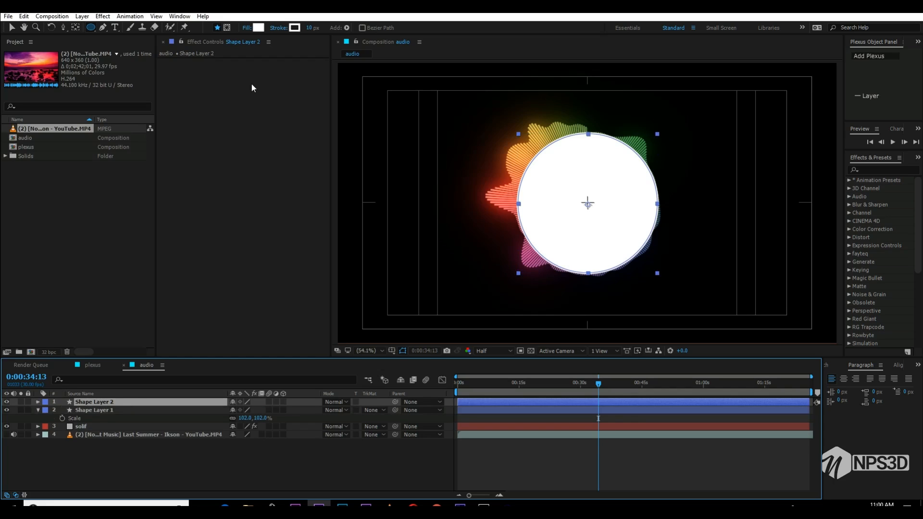
{"action": "key", "text": "s"}
{"action": "left_click_drag", "start_coordinate": [244, 411], "coordinate": [235, 411]}
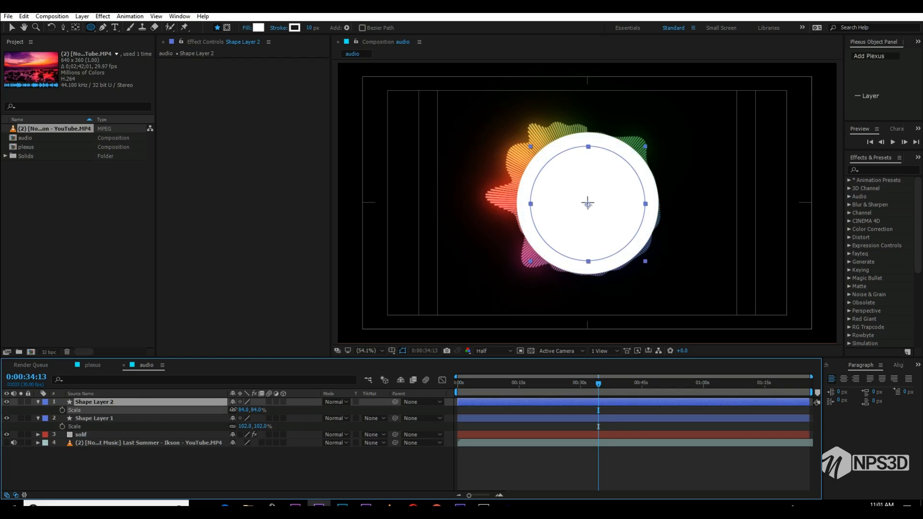
- Set the smaller circle's fill to grey 828282 and save the project
{"action": "left_click", "coordinate": [258, 29]}
{"action": "left_click_drag", "start_coordinate": [682, 413], "coordinate": [647, 422]}
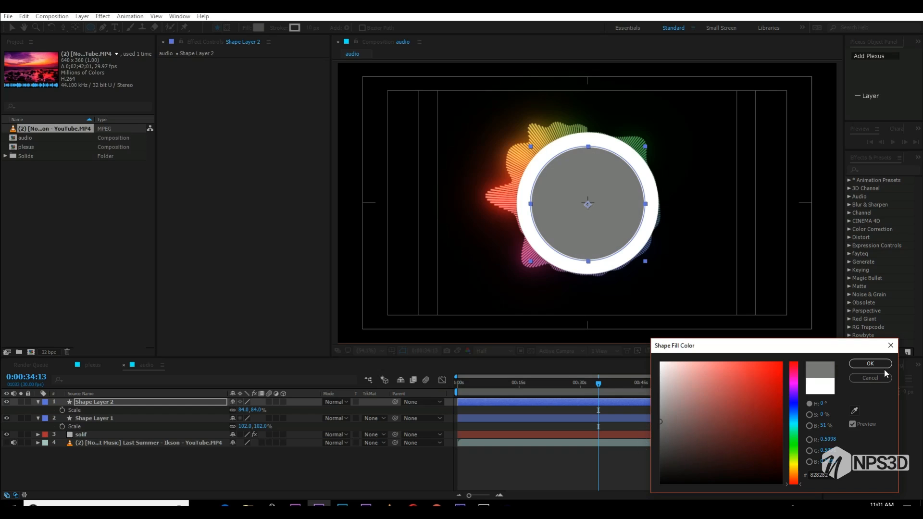
{"action": "left_click", "coordinate": [870, 363]}
{"action": "left_click", "coordinate": [214, 462]}
{"action": "key", "text": "ctrl+s"}
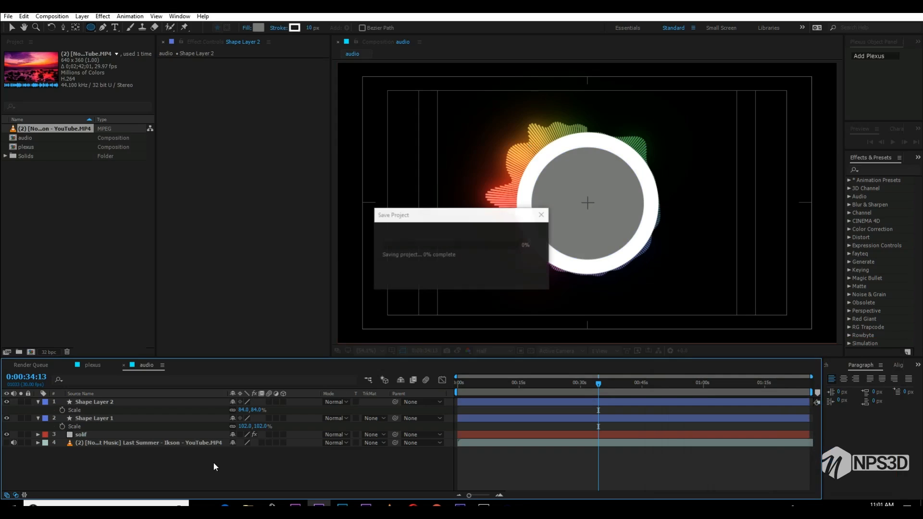
- Switch to the plexus composition's timeline
{"action": "left_click", "coordinate": [92, 365]}
{"action": "left_click", "coordinate": [90, 460]}
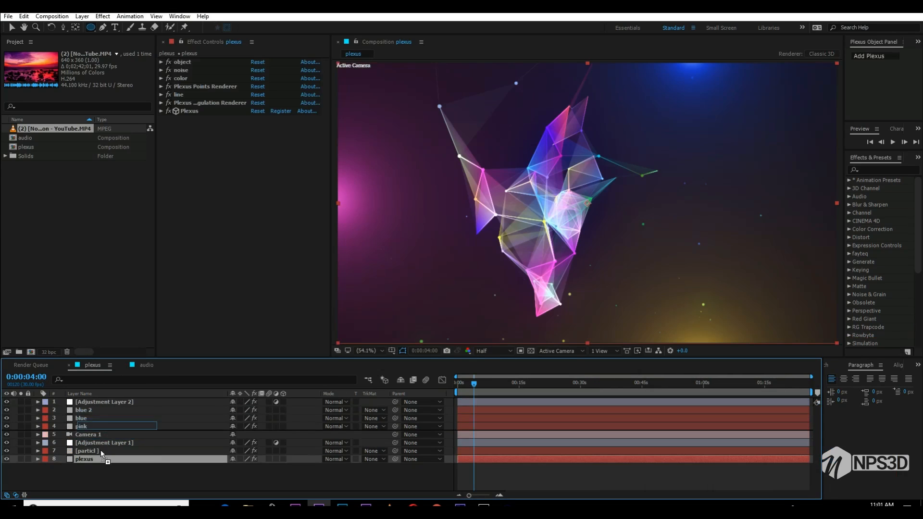
{"action": "left_click", "coordinate": [106, 403], "text": "shift"}
{"action": "right_click", "coordinate": [106, 409]}
{"action": "left_click", "coordinate": [155, 326]}
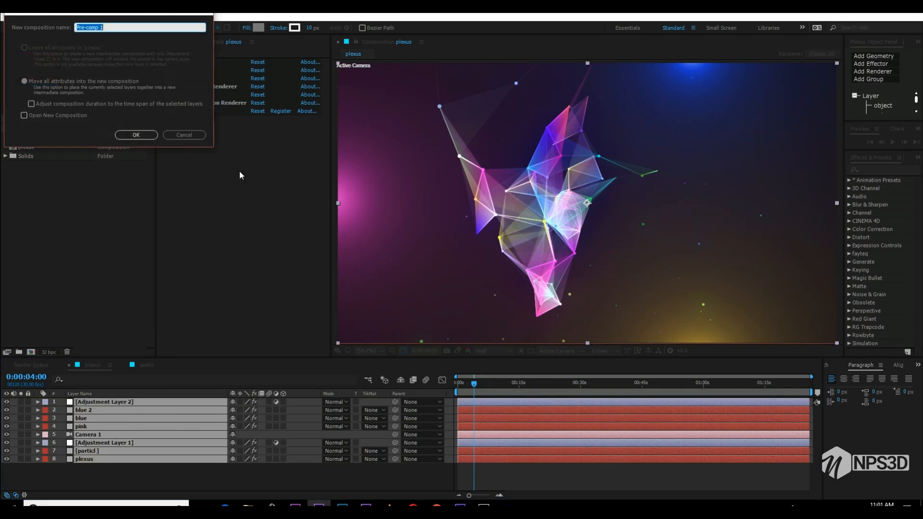
{"action": "left_click", "coordinate": [187, 133]}
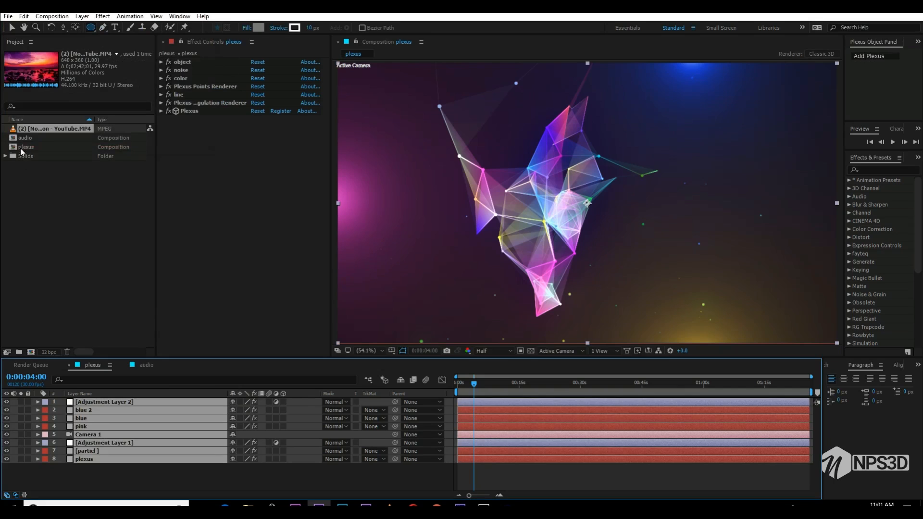
- Add the audio composition as the top layer of the plexus composition and scale it to 56%
{"action": "left_click_drag", "start_coordinate": [21, 138], "coordinate": [110, 463]}
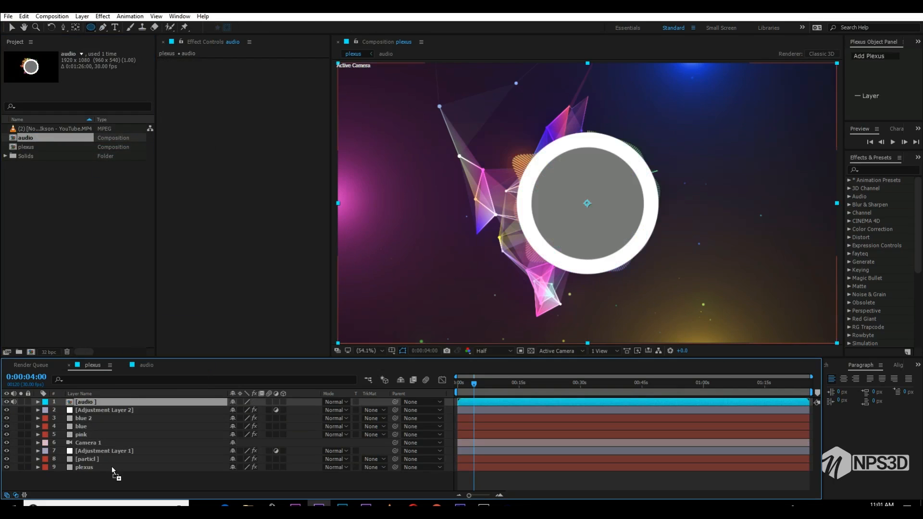
{"action": "key", "text": "s"}
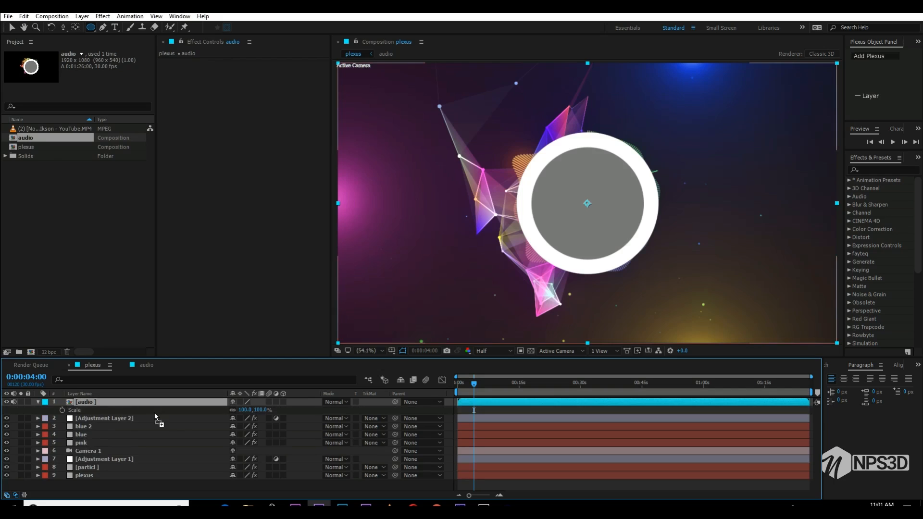
{"action": "left_click", "coordinate": [244, 409]}
{"action": "type", "text": "56"}
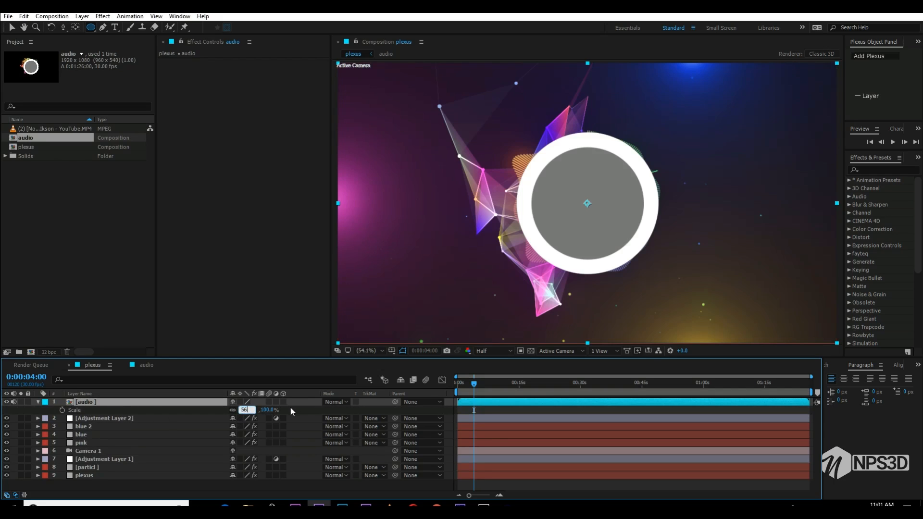
{"action": "left_click", "coordinate": [302, 412]}
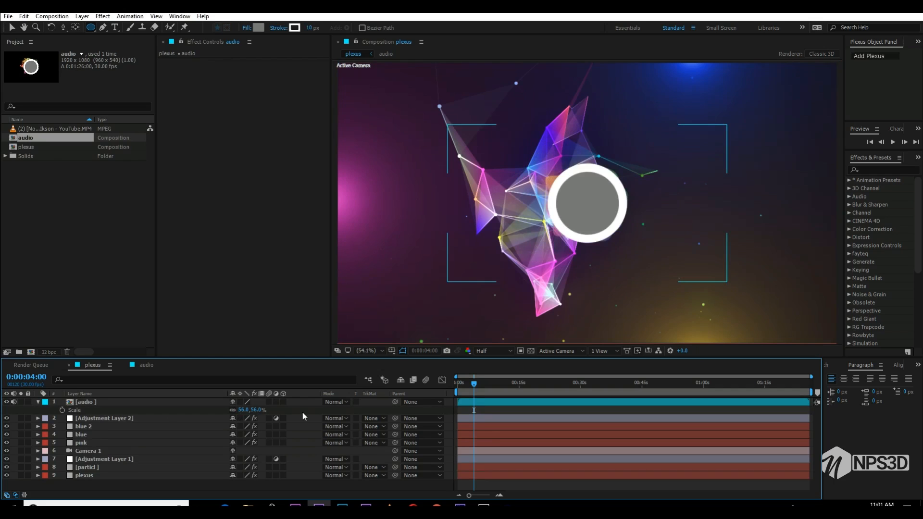
- Pre-compose all layers below the audio layer into a new composition named plexus edit
{"action": "left_click_drag", "start_coordinate": [90, 486], "coordinate": [90, 422]}
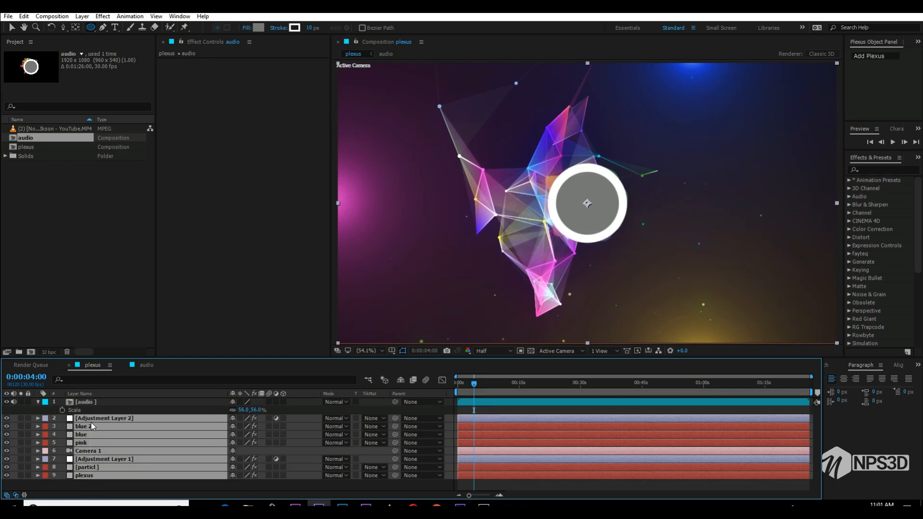
{"action": "right_click", "coordinate": [91, 422]}
{"action": "left_click", "coordinate": [130, 336]}
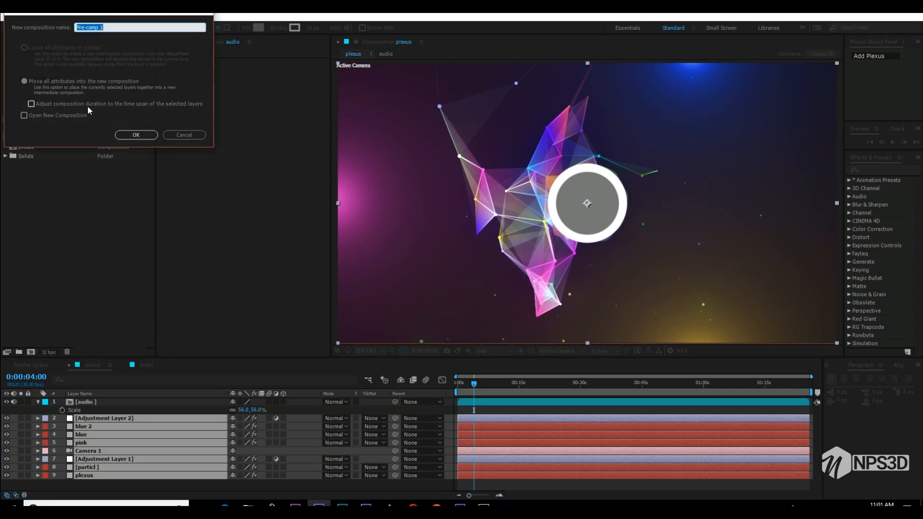
{"action": "type", "text": "plexus edi"}
{"action": "key", "text": "Return"}
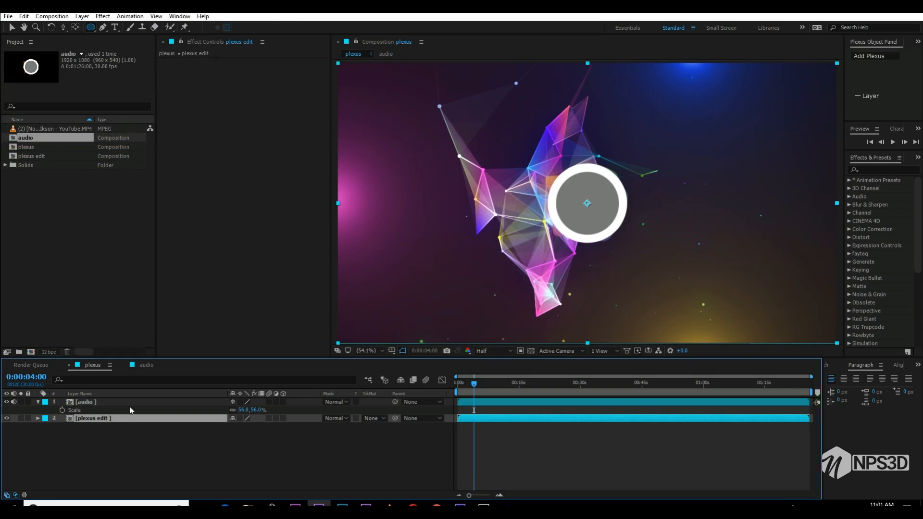
- In the audio composition, import logo with name.png and place it as the top layer
{"action": "left_click", "coordinate": [147, 366]}
{"action": "left_click", "coordinate": [90, 367]}
{"action": "left_click", "coordinate": [146, 366]}
{"action": "left_click", "coordinate": [82, 242]}
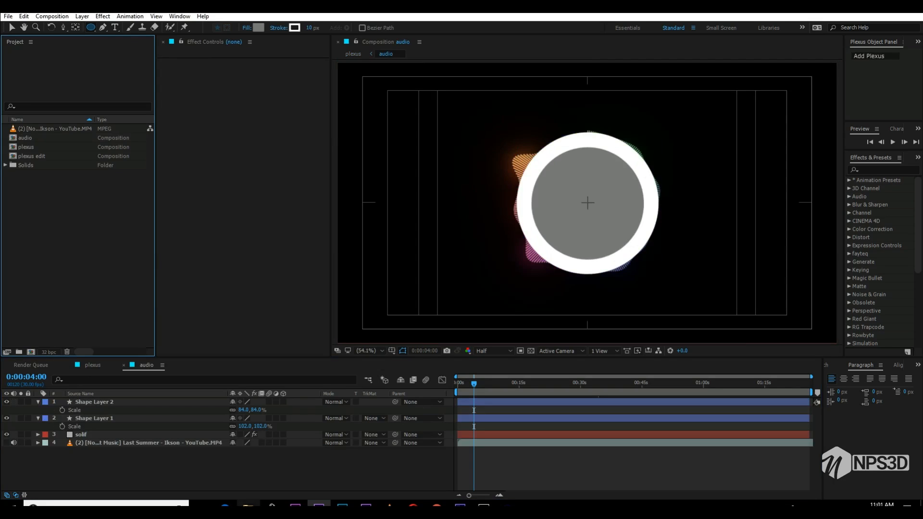
{"action": "left_click", "coordinate": [247, 505]}
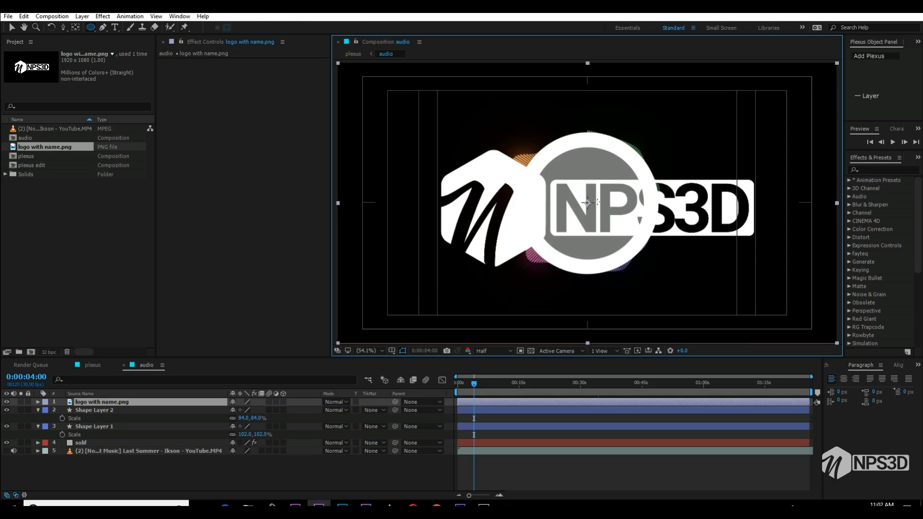
- Isolate the logo layer and mask it with a rectangle around the hexagonal emblem, then end the solo view
{"action": "left_click", "coordinate": [21, 402]}
{"action": "left_click", "coordinate": [91, 28]}
{"action": "left_click", "coordinate": [126, 28]}
{"action": "left_click_drag", "start_coordinate": [402, 137], "coordinate": [549, 273]}
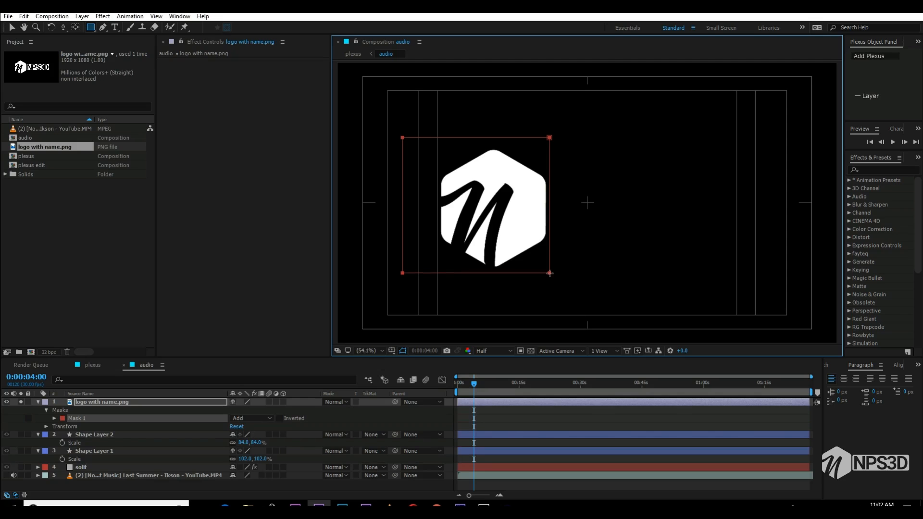
{"action": "left_click", "coordinate": [38, 402]}
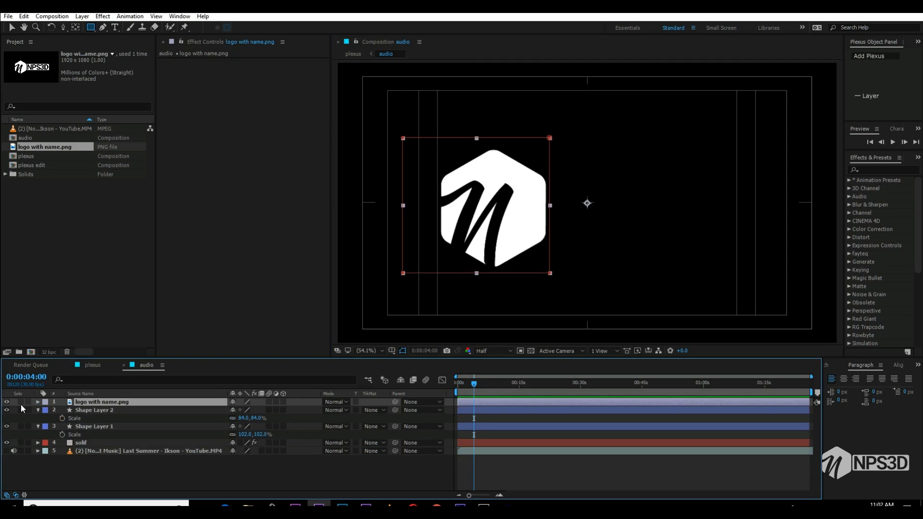
- Scale the masked logo to 56% and move its emblem onto the centre of the grey circle
{"action": "key", "text": "v"}
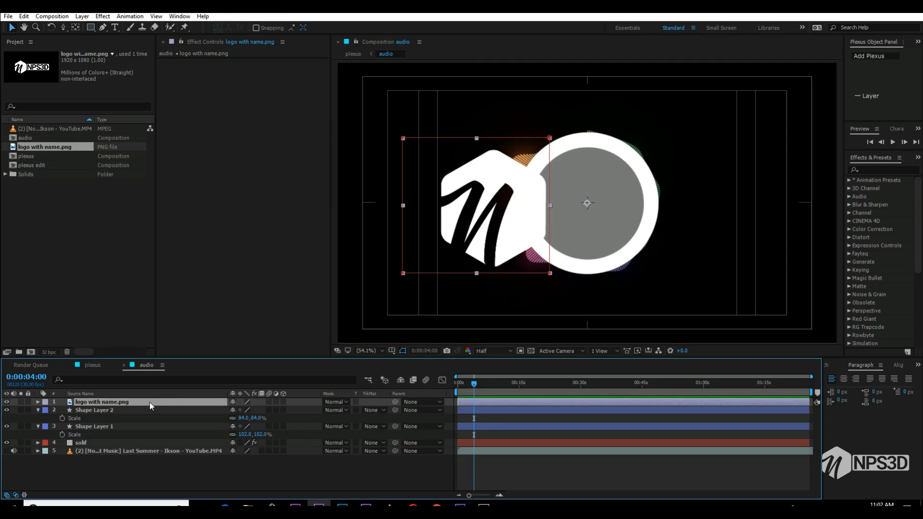
{"action": "left_click_drag", "start_coordinate": [538, 223], "coordinate": [596, 227]}
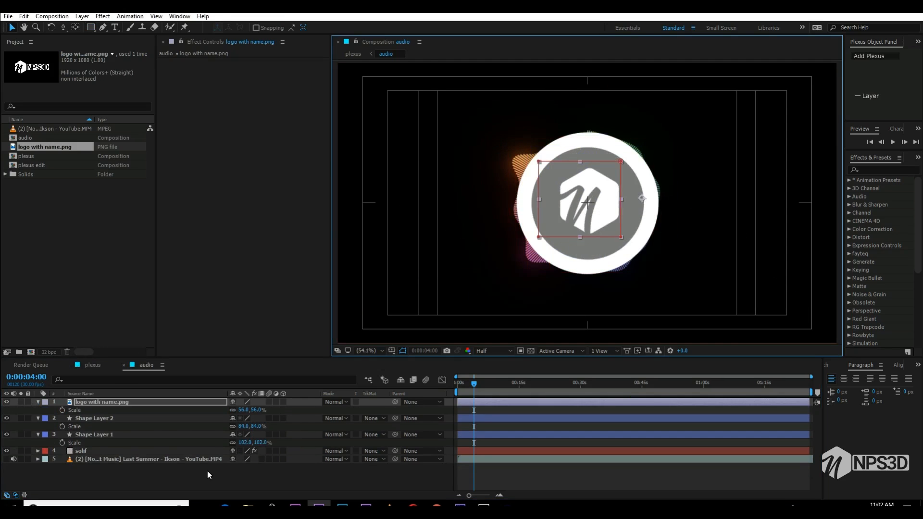
{"action": "left_click", "coordinate": [209, 475]}
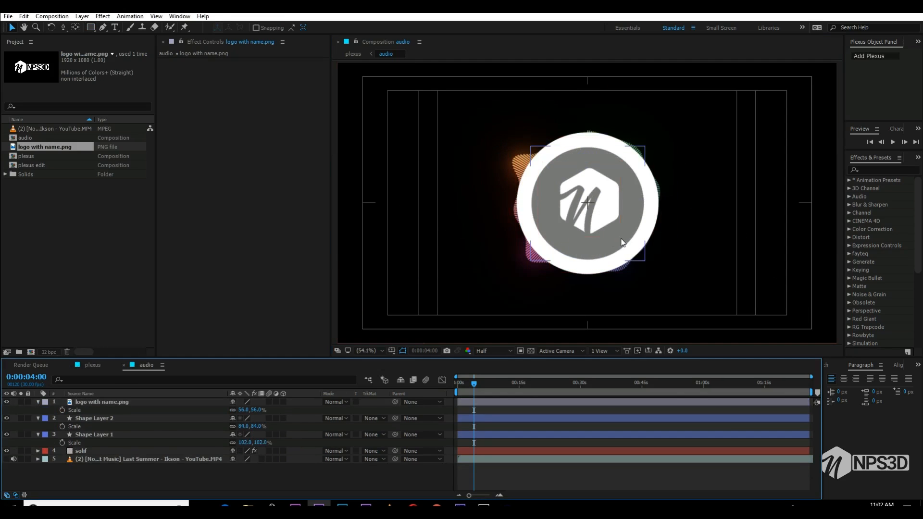
- Set the logo layer's scale to 70% and re-centre the emblem inside the grey circle
{"action": "left_click", "coordinate": [244, 411]}
{"action": "type", "text": "89"}
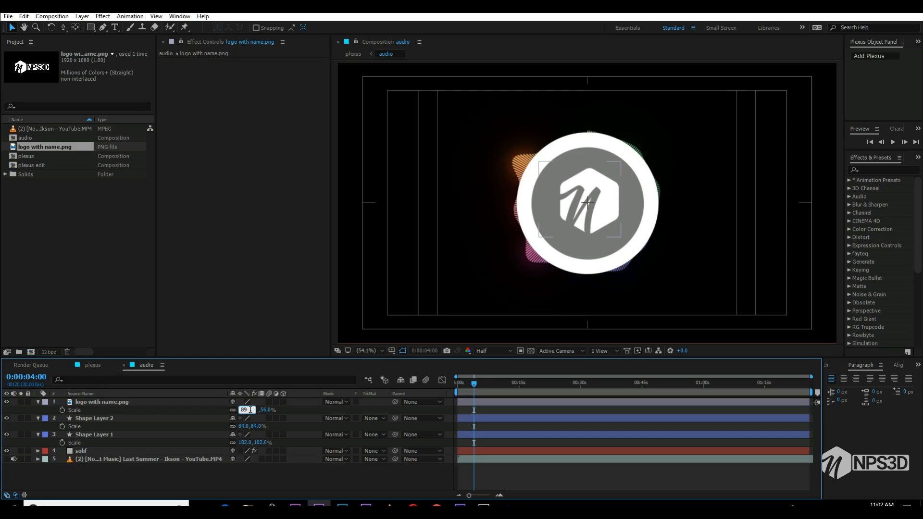
{"action": "type", "text": "70"}
{"action": "key", "text": "Return"}
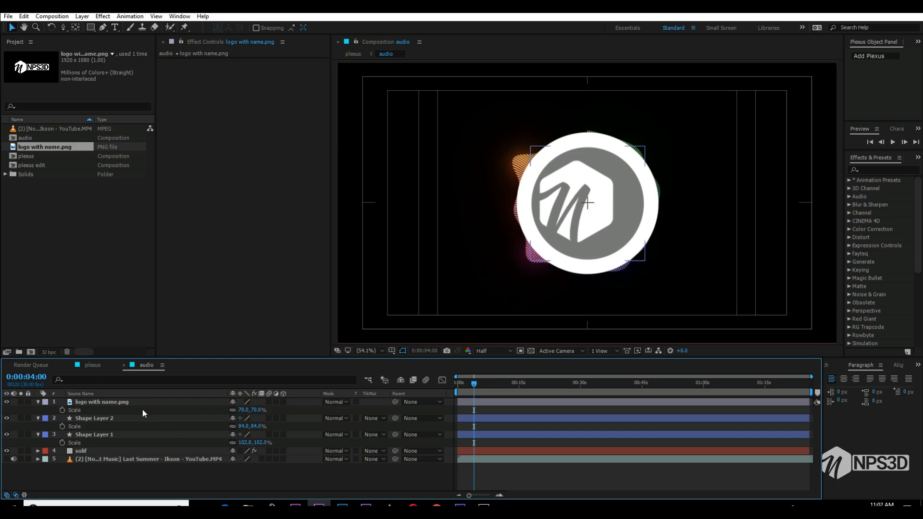
{"action": "left_click", "coordinate": [142, 403]}
{"action": "left_click_drag", "start_coordinate": [564, 208], "coordinate": [576, 209]}
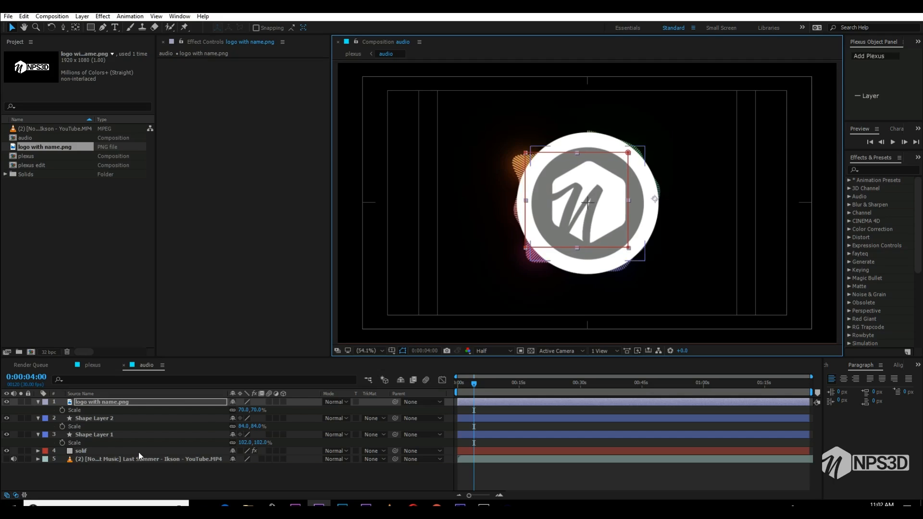
- Show layer names in the timeline and apply a Drop Shadow effect to the logo layer
{"action": "left_click", "coordinate": [77, 393]}
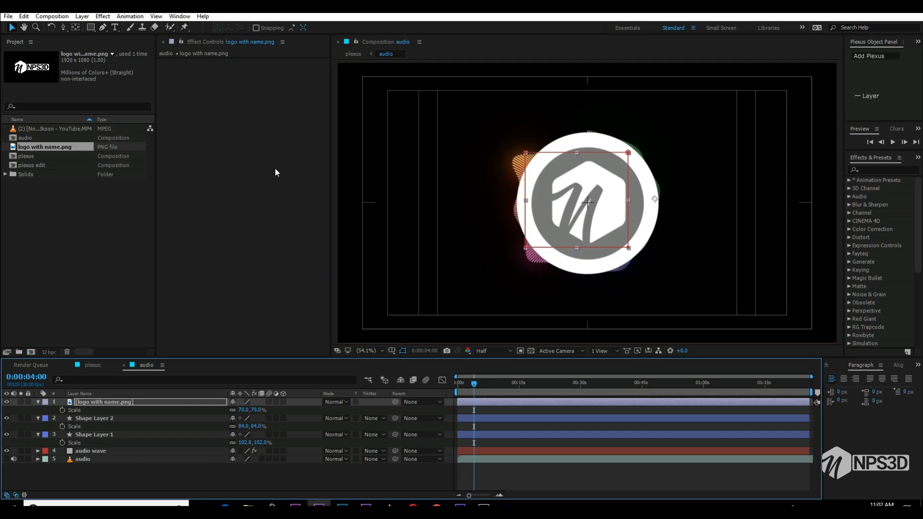
{"action": "key", "text": "ctrl+space"}
{"action": "type", "text": "dro"}
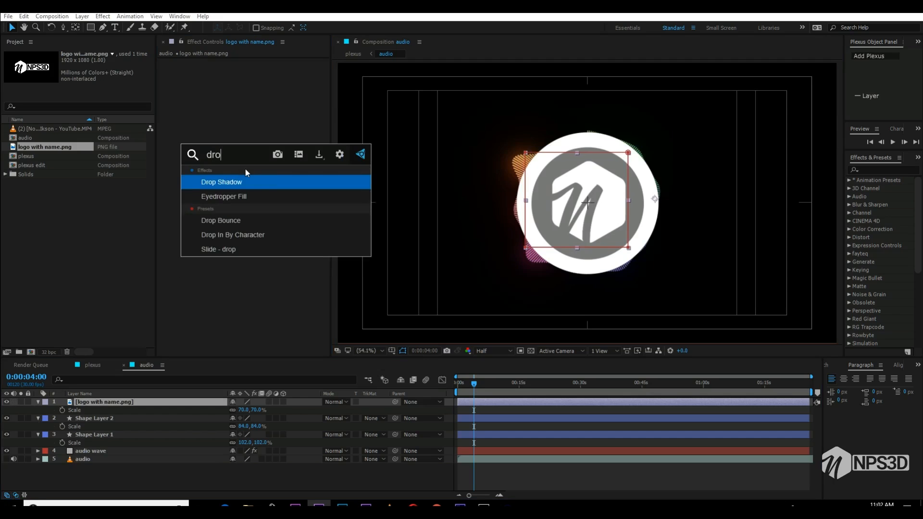
{"action": "left_click", "coordinate": [245, 181]}
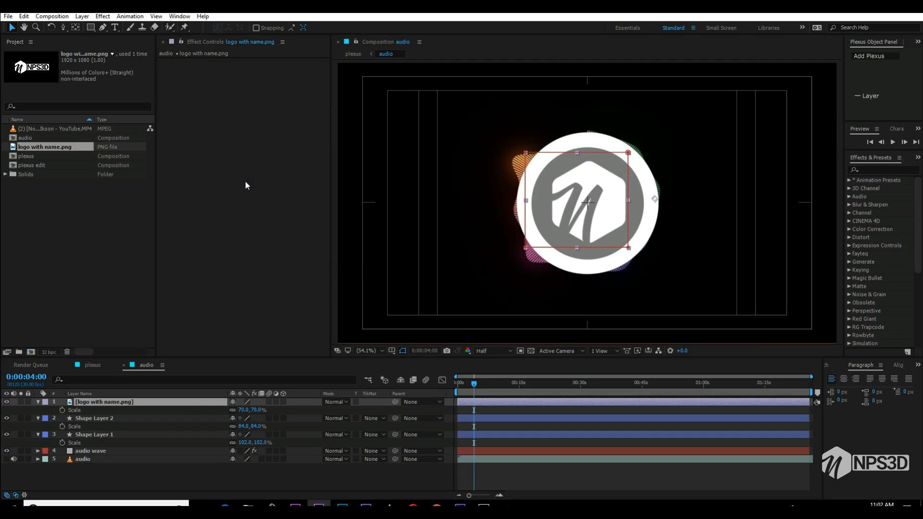
{"action": "left_click", "coordinate": [249, 212]}
- In the plexus composition at 0:00:08:24, apply Fast Blur to the plexus edit layer with Blurriness 5 and Repeat Edge Pixels on
{"action": "left_click", "coordinate": [100, 365]}
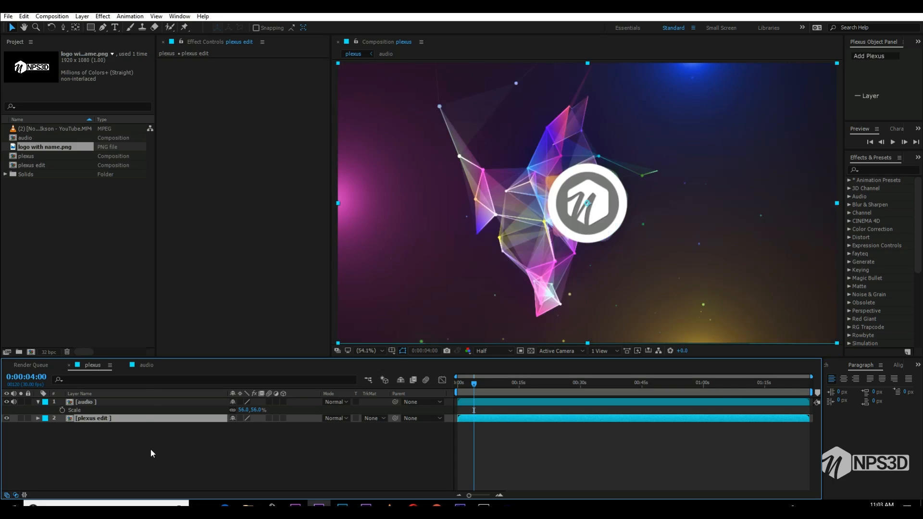
{"action": "left_click", "coordinate": [494, 392]}
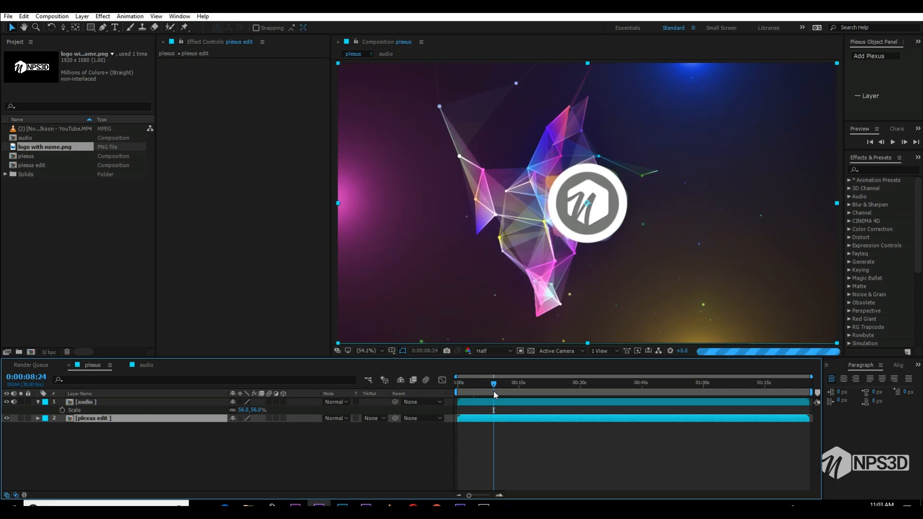
{"action": "left_click", "coordinate": [105, 427]}
{"action": "left_click", "coordinate": [114, 418]}
{"action": "left_click", "coordinate": [282, 234]}
{"action": "key", "text": "ctrl+space"}
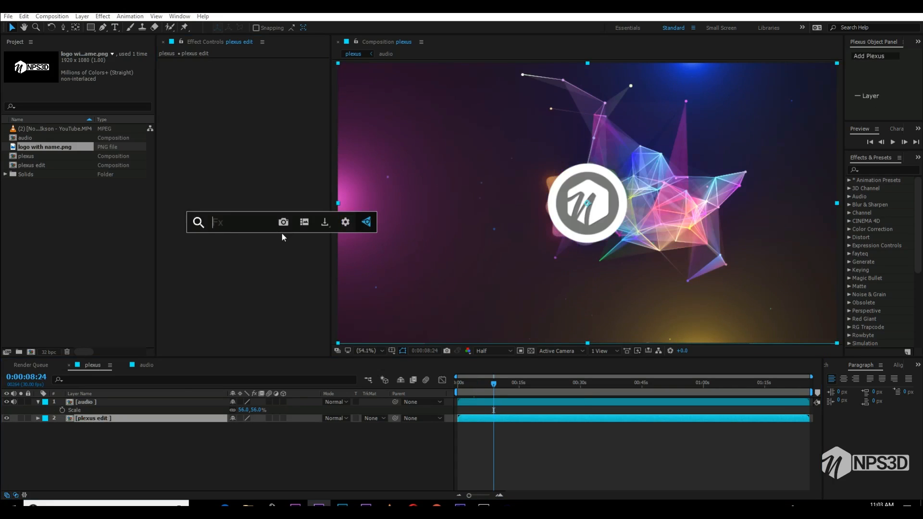
{"action": "type", "text": "fast"}
{"action": "key", "text": "Return"}
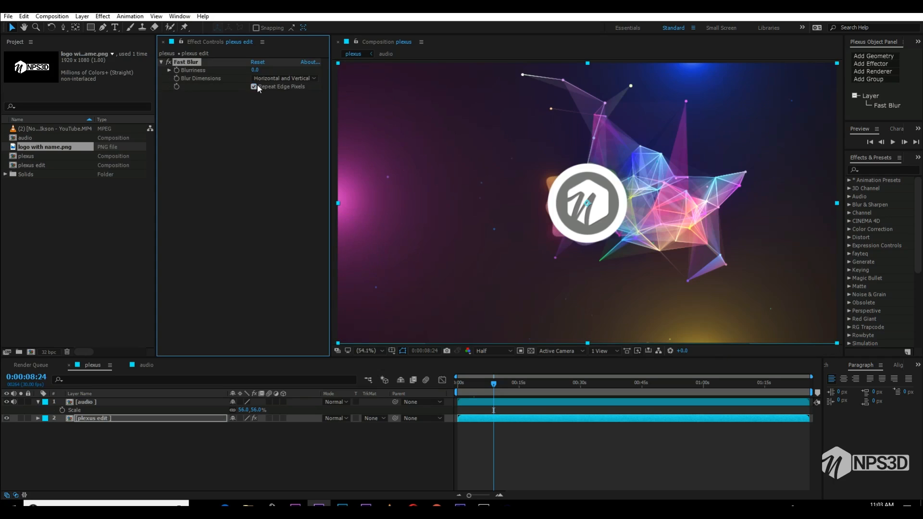
{"action": "left_click", "coordinate": [254, 70]}
{"action": "type", "text": "5"}
{"action": "key", "text": "Return"}
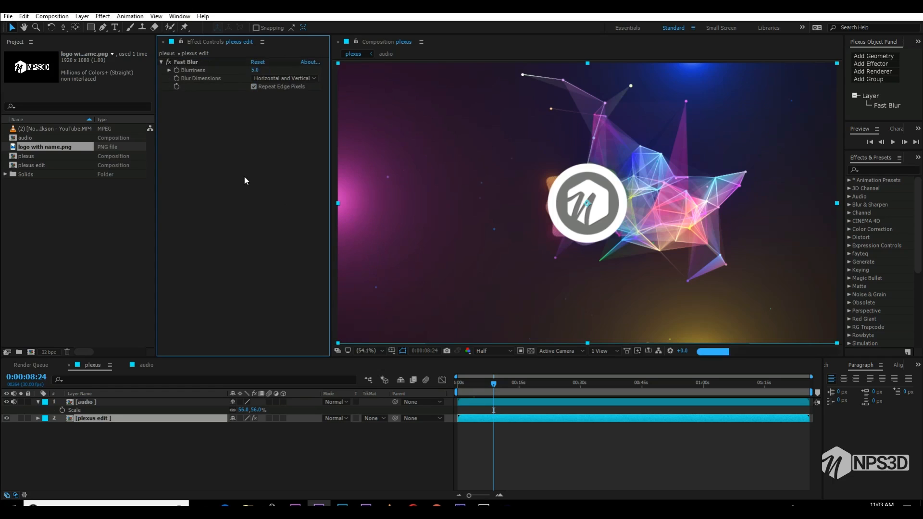
- Create a black (000000) solid 1920 px wide and 789 px high in the plexus composition
{"action": "right_click", "coordinate": [186, 460]}
{"action": "mouse_move", "coordinate": [216, 369]}
{"action": "left_click", "coordinate": [317, 398]}
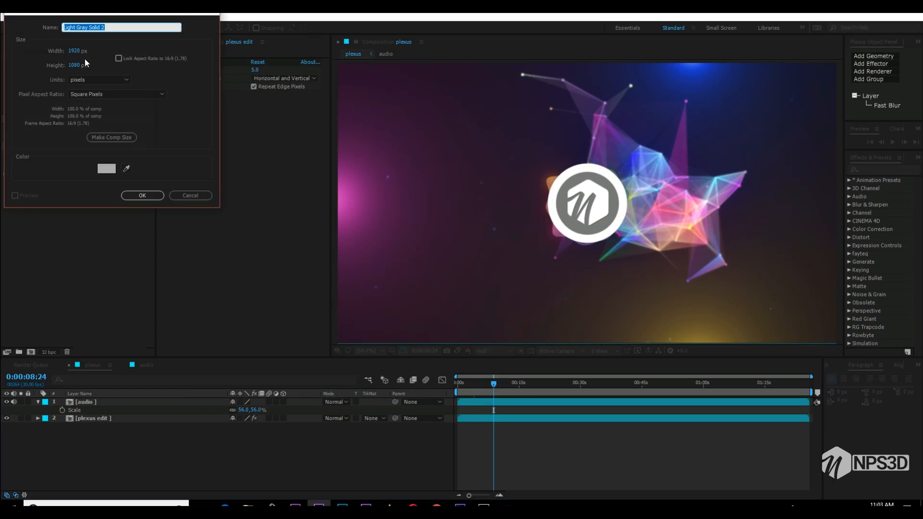
{"action": "left_click", "coordinate": [76, 65]}
{"action": "type", "text": "888"}
{"action": "left_click", "coordinate": [108, 170]}
{"action": "left_click_drag", "start_coordinate": [696, 468], "coordinate": [656, 484]}
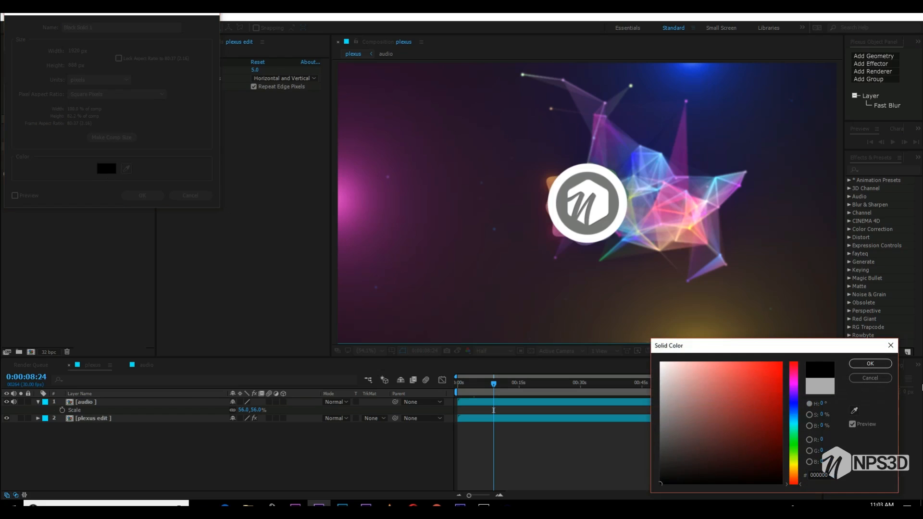
{"action": "left_click", "coordinate": [869, 363]}
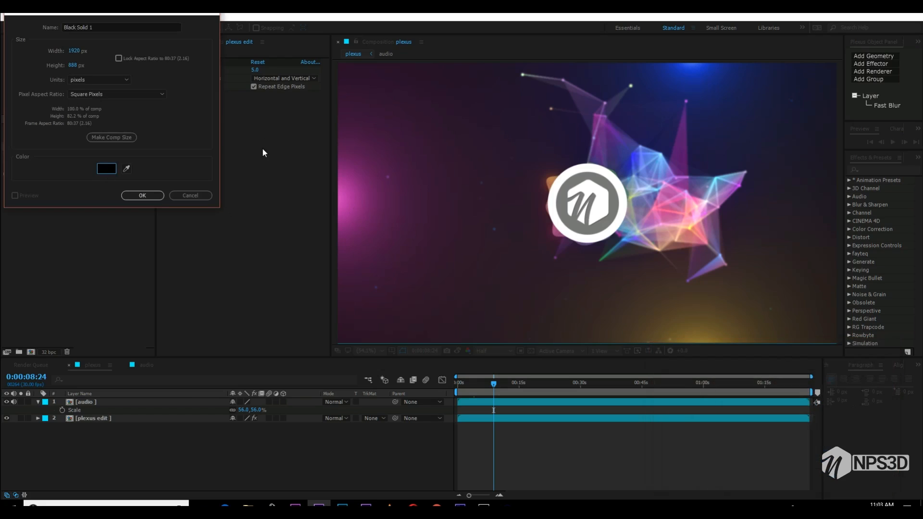
{"action": "left_click", "coordinate": [73, 66]}
{"action": "type", "text": "78"}
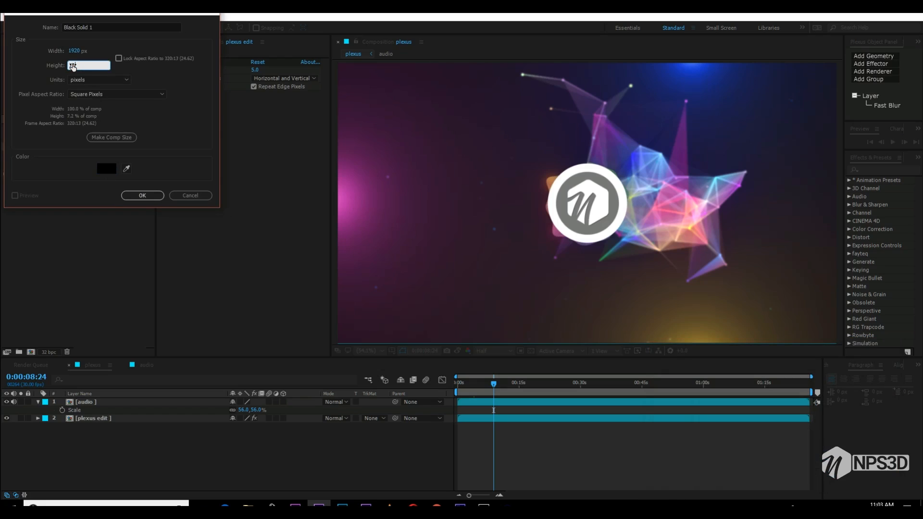
{"action": "type", "text": "9"}
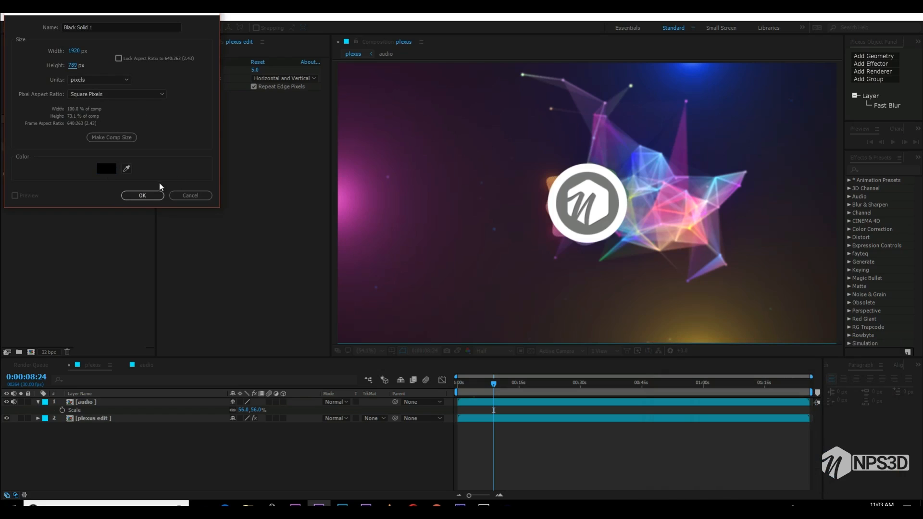
{"action": "left_click", "coordinate": [144, 196]}
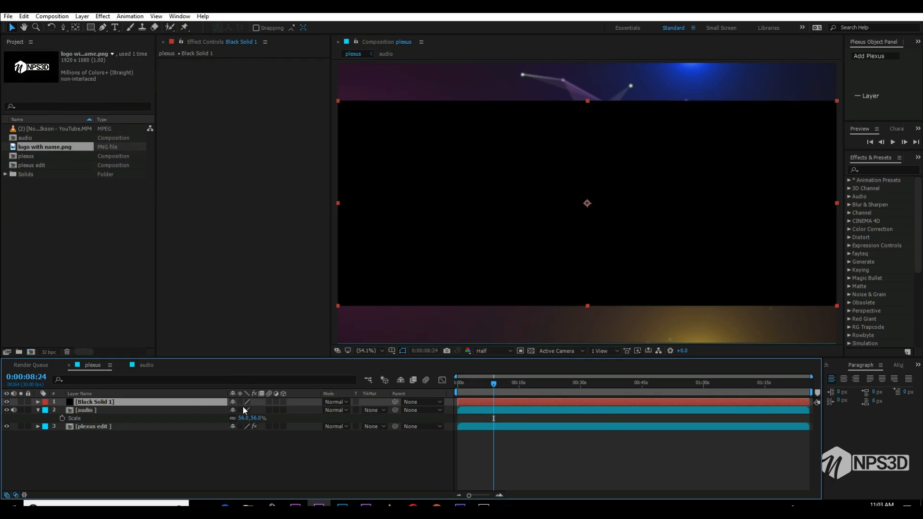
- Set the black solid's blending mode to Stencil Alpha to form letterbox bars
{"action": "left_click", "coordinate": [334, 402]}
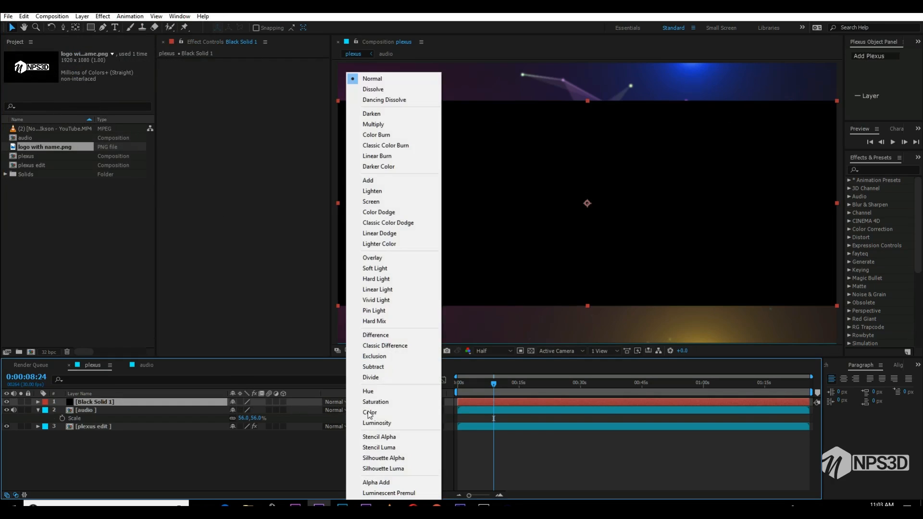
{"action": "left_click", "coordinate": [387, 435]}
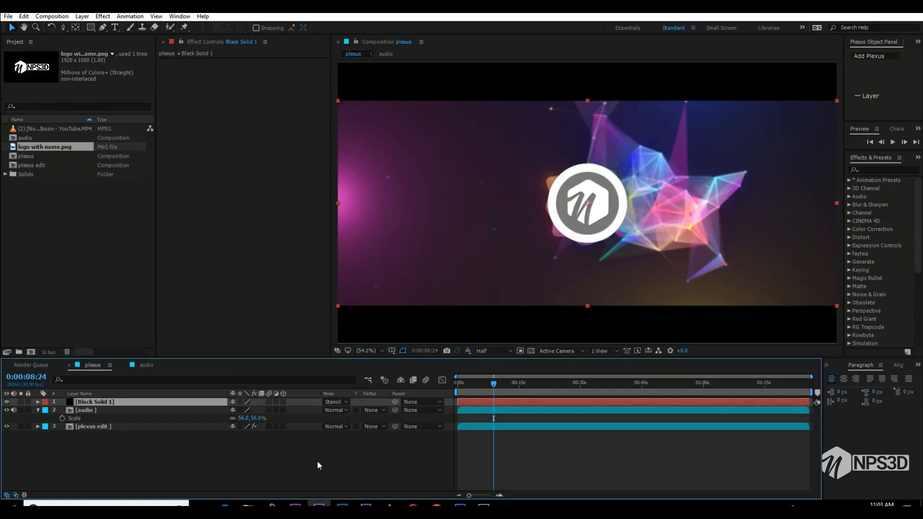
{"action": "left_click", "coordinate": [316, 459]}
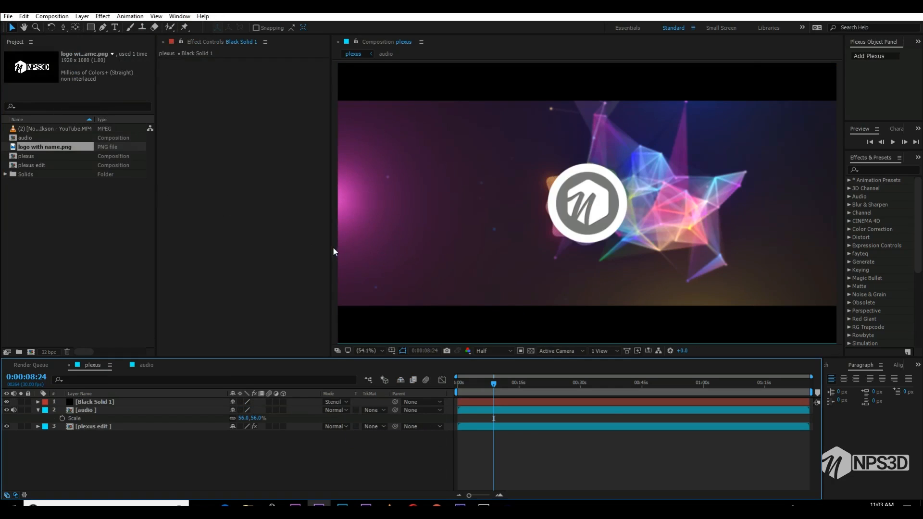
- Widen the composition viewer and move the current time to 0:00:19:21 to check the letterboxed result
{"action": "left_click_drag", "start_coordinate": [333, 247], "coordinate": [292, 245]}
{"action": "left_click", "coordinate": [539, 385]}
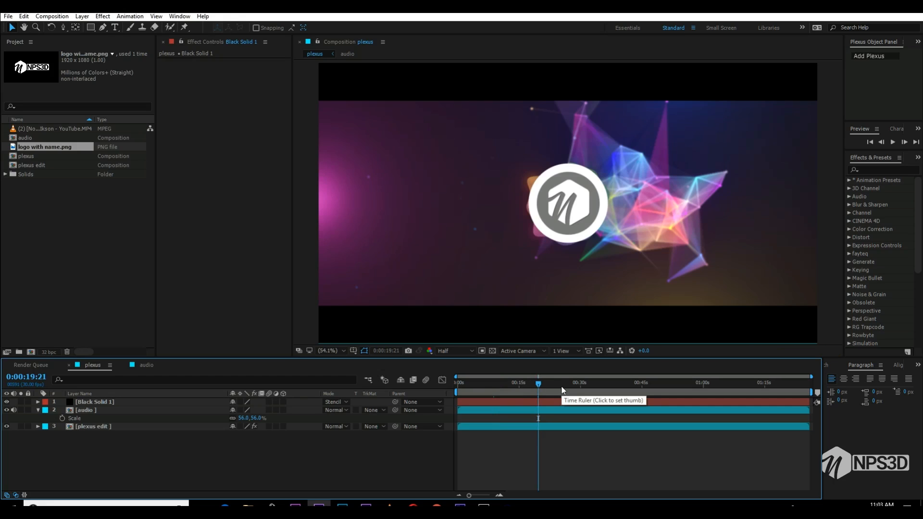
- Examine the spectrum and logo in the plexus and audio compositions at several times, ending at 0:00:15:29
{"action": "left_click", "coordinate": [562, 385]}
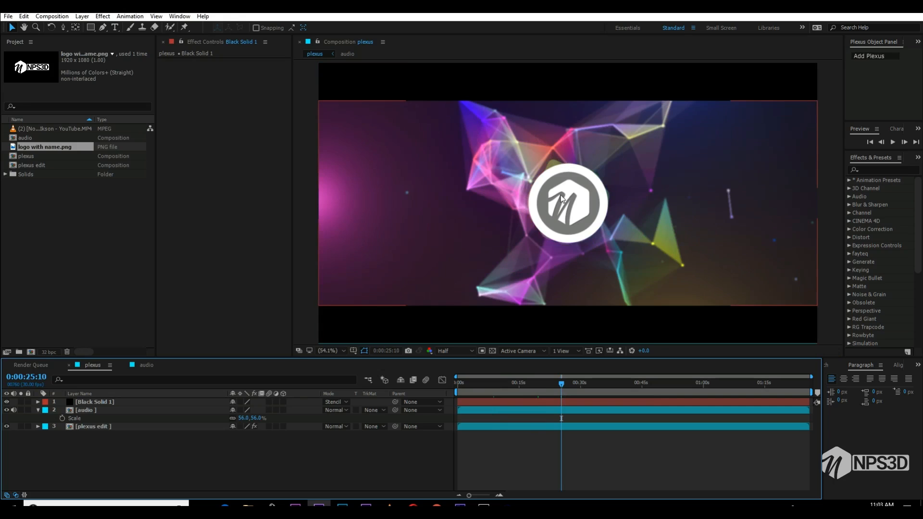
{"action": "left_click", "coordinate": [143, 364]}
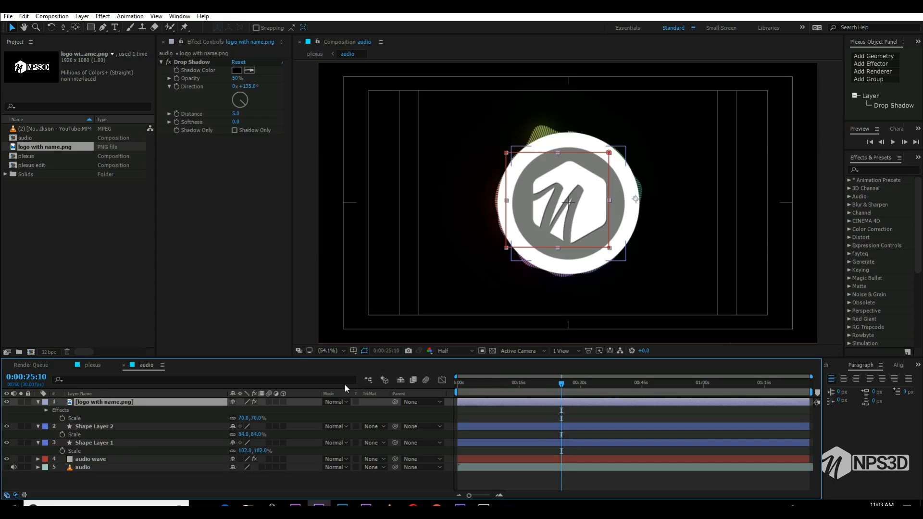
{"action": "left_click_drag", "start_coordinate": [613, 387], "coordinate": [572, 389]}
{"action": "left_click", "coordinate": [572, 389]}
{"action": "left_click", "coordinate": [535, 391]}
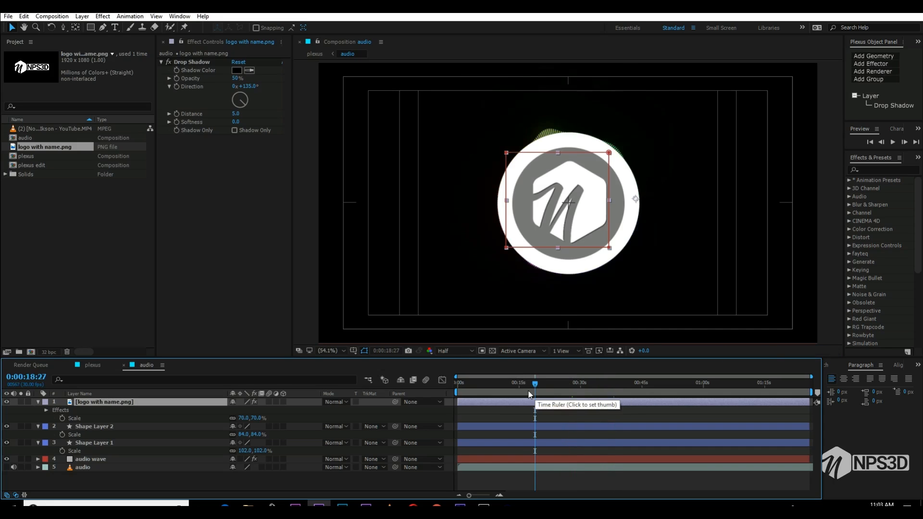
{"action": "left_click", "coordinate": [524, 393]}
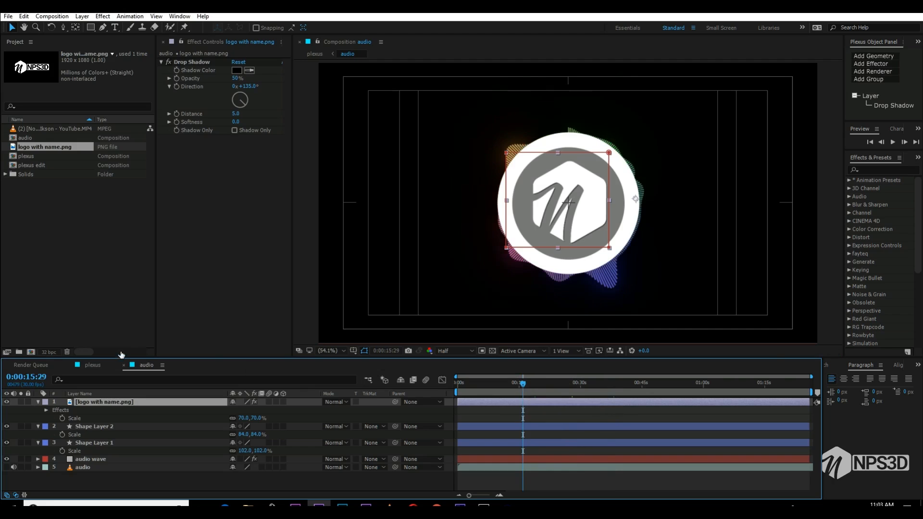
{"action": "left_click", "coordinate": [96, 365]}
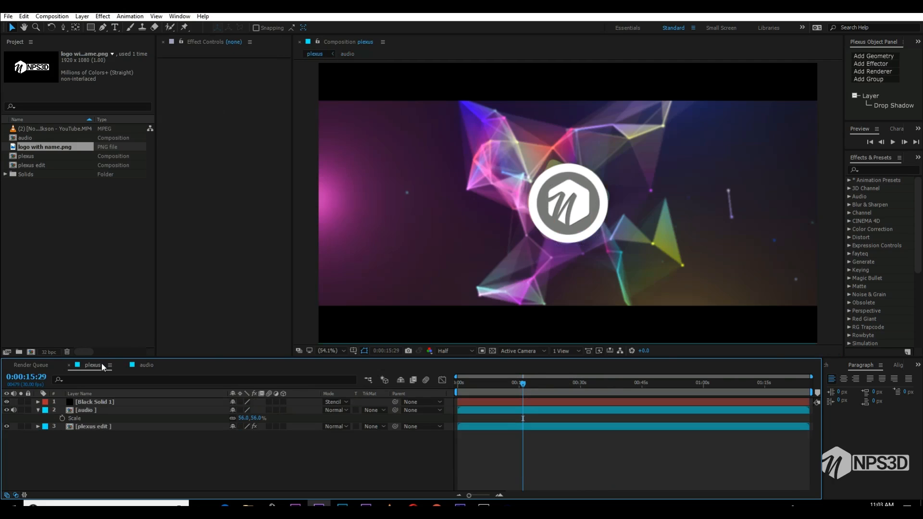
- In the audio composition, raise the audio wave layer's Audio Spectrum Maximum Height to 4840
{"action": "left_click", "coordinate": [146, 365]}
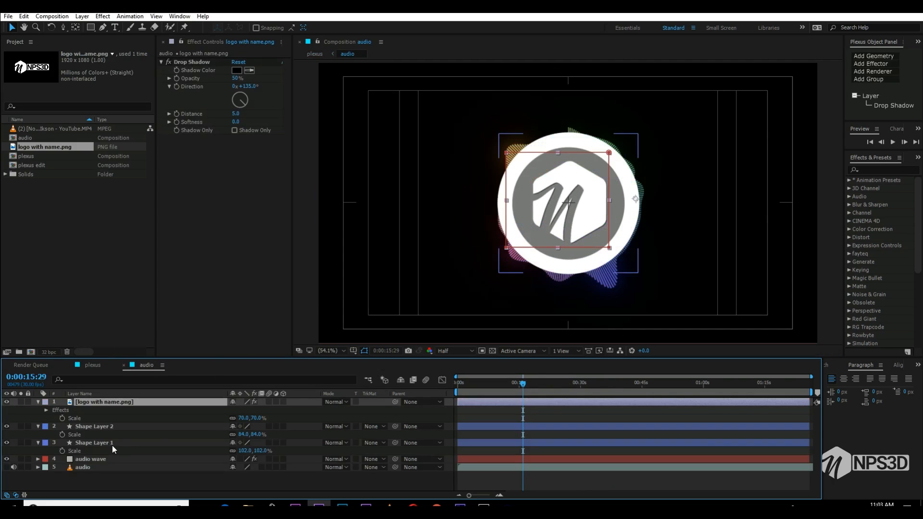
{"action": "left_click", "coordinate": [90, 460]}
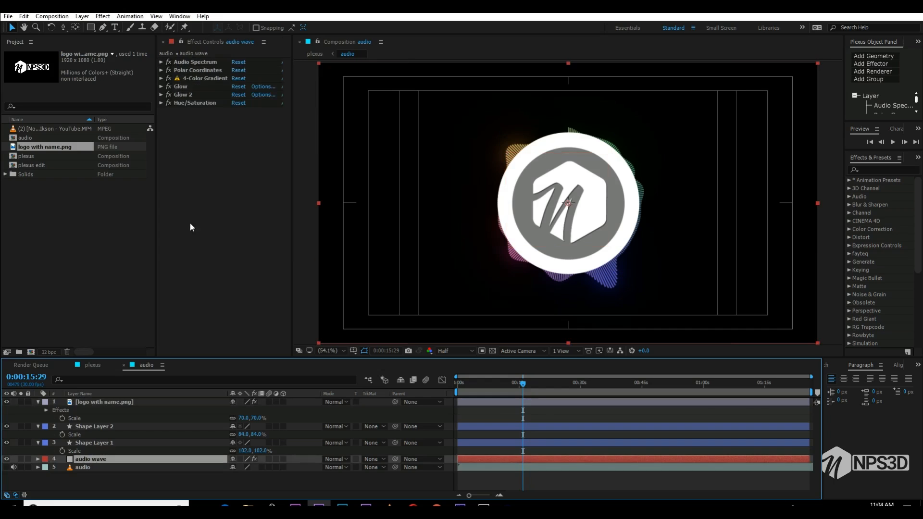
{"action": "left_click", "coordinate": [160, 62]}
{"action": "left_click_drag", "start_coordinate": [239, 135], "coordinate": [303, 125]}
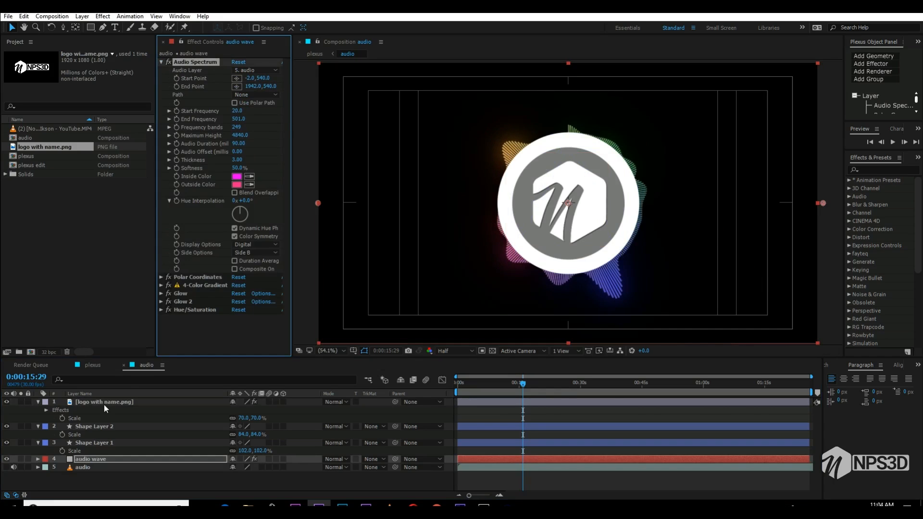
- Set the Scale of Shape Layer 2 in the audio composition to 80%
{"action": "left_click", "coordinate": [93, 426]}
{"action": "left_click", "coordinate": [96, 442], "text": "ctrl"}
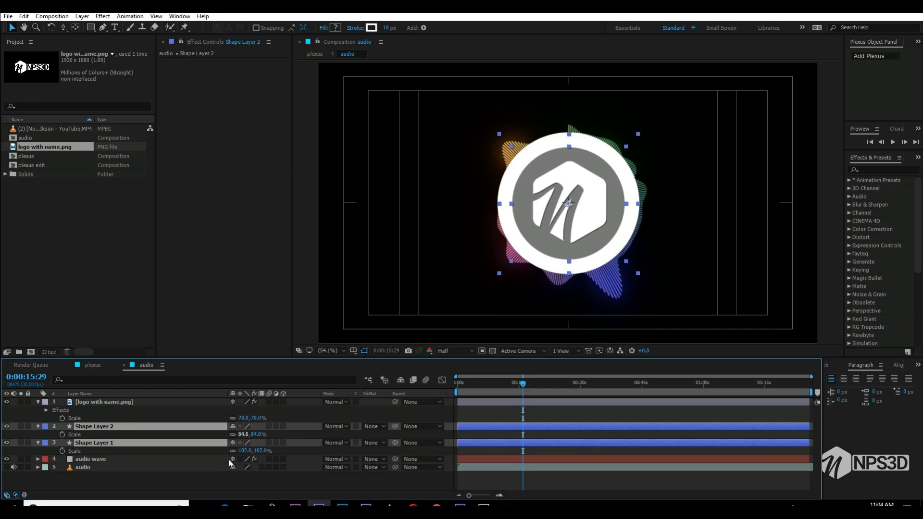
{"action": "left_click", "coordinate": [202, 479]}
{"action": "left_click", "coordinate": [244, 434]}
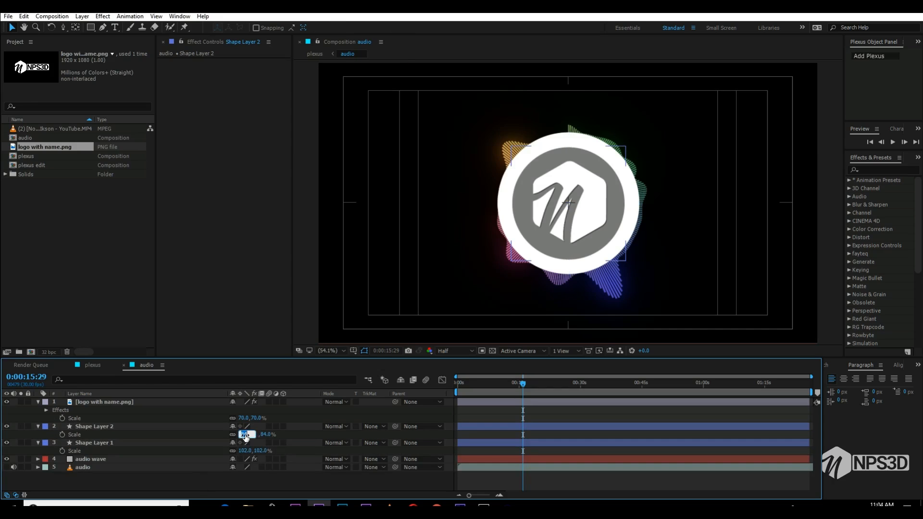
{"action": "type", "text": "85"}
{"action": "left_click_drag", "start_coordinate": [251, 434], "coordinate": [200, 436]}
{"action": "type", "text": "80"}
{"action": "key", "text": "Return"}
- Set the Scale of Shape Layer 1 in the audio composition to 100%
{"action": "left_click", "coordinate": [244, 450]}
{"action": "type", "text": "100"}
{"action": "key", "text": "Return"}
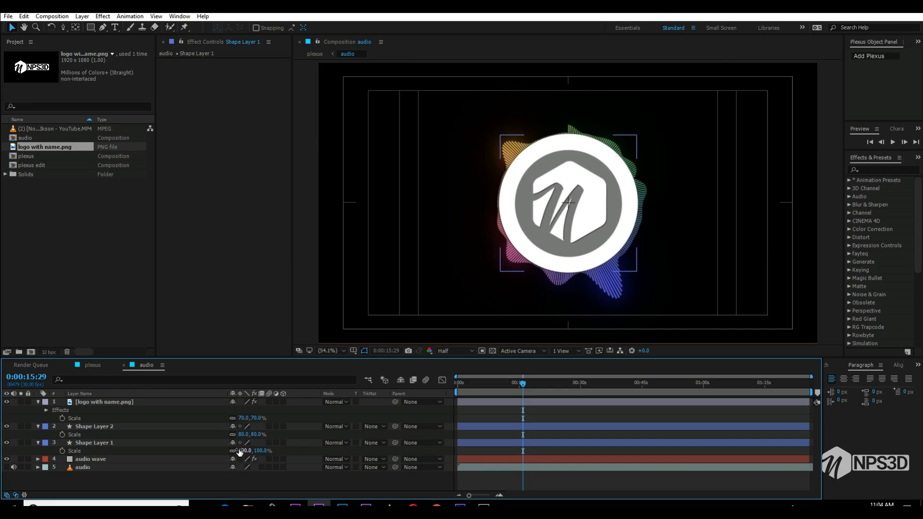
- Check the spectrum at 0:00:27:07, and move the plexus composition's current time to 0:00:28:08
{"action": "left_click", "coordinate": [556, 382]}
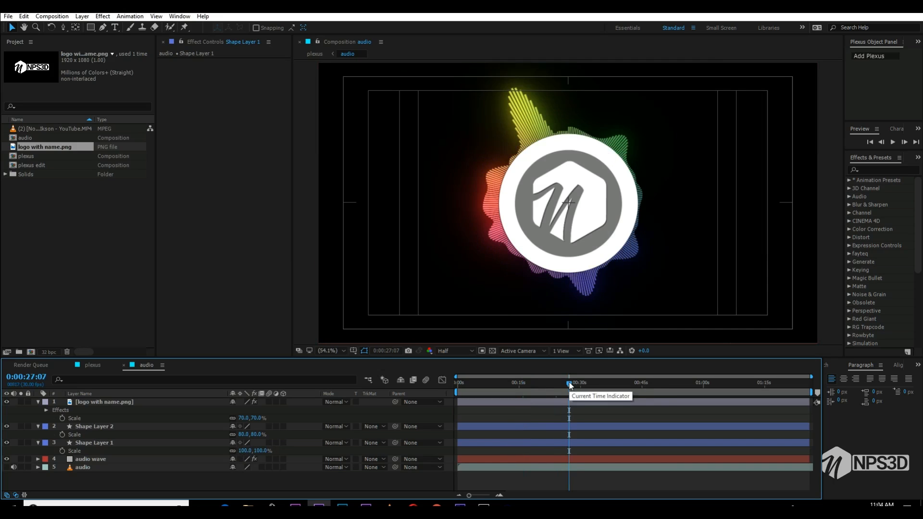
{"action": "left_click", "coordinate": [92, 366]}
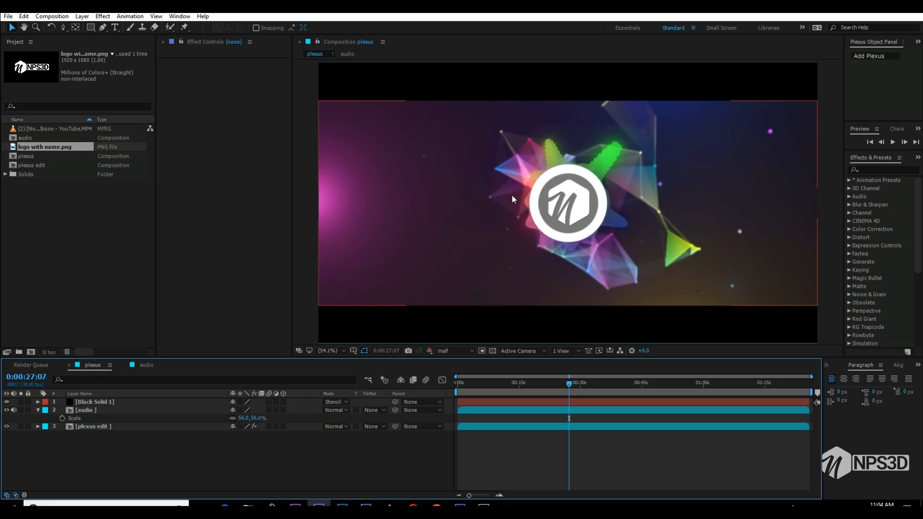
{"action": "left_click", "coordinate": [583, 383]}
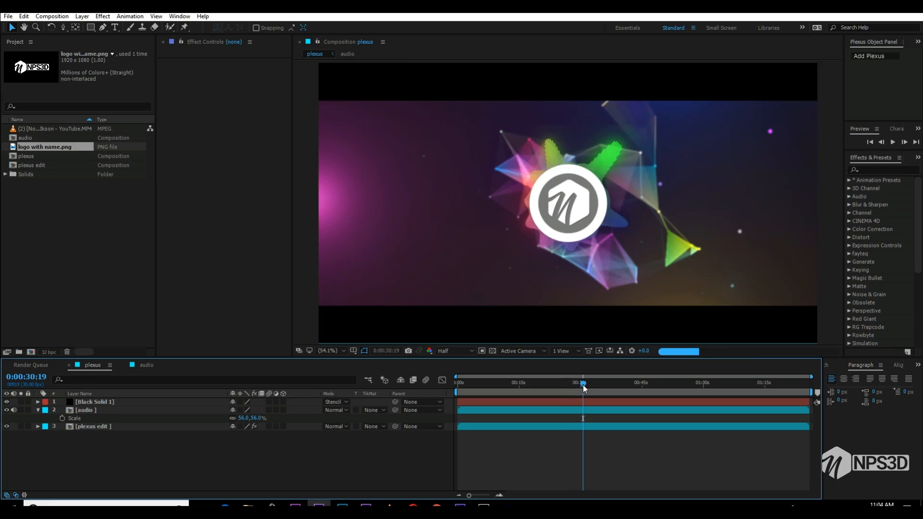
{"action": "left_click", "coordinate": [574, 385]}
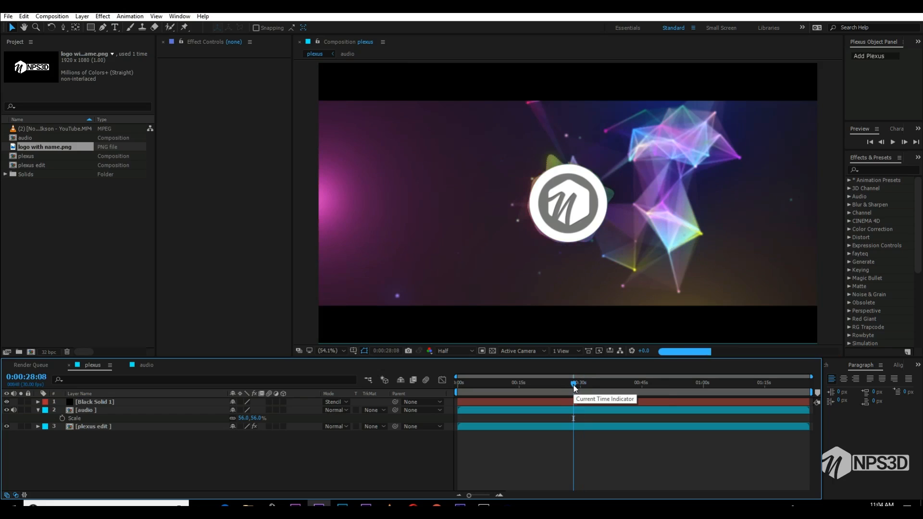
- Add an adjustment layer to the audio composition and apply Curves with the RGB shadows pulled slightly down
{"action": "left_click", "coordinate": [143, 367]}
{"action": "right_click", "coordinate": [92, 475]}
{"action": "mouse_move", "coordinate": [151, 384]}
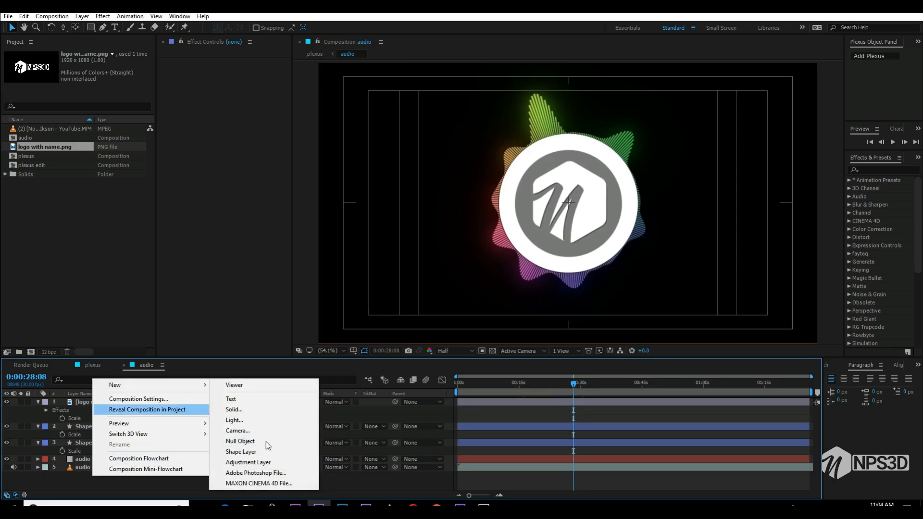
{"action": "left_click", "coordinate": [267, 462]}
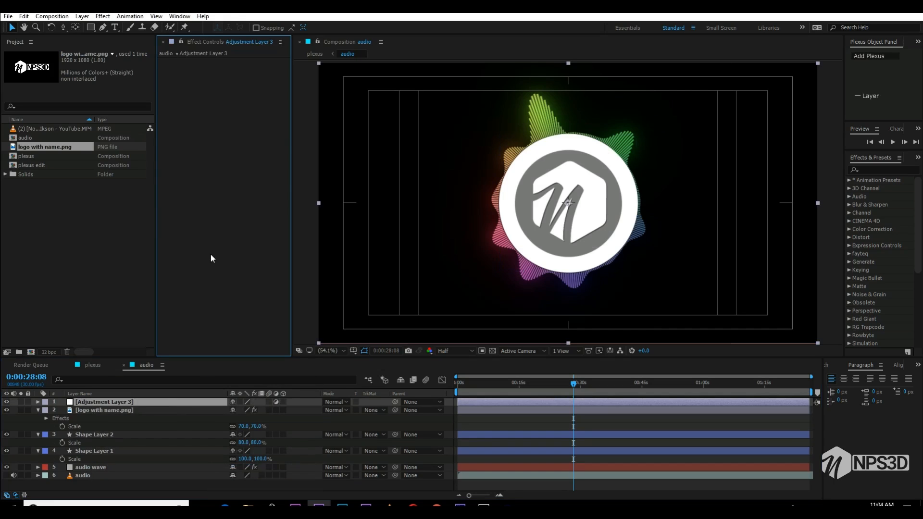
{"action": "key", "text": "ctrl+space"}
{"action": "type", "text": "cu"}
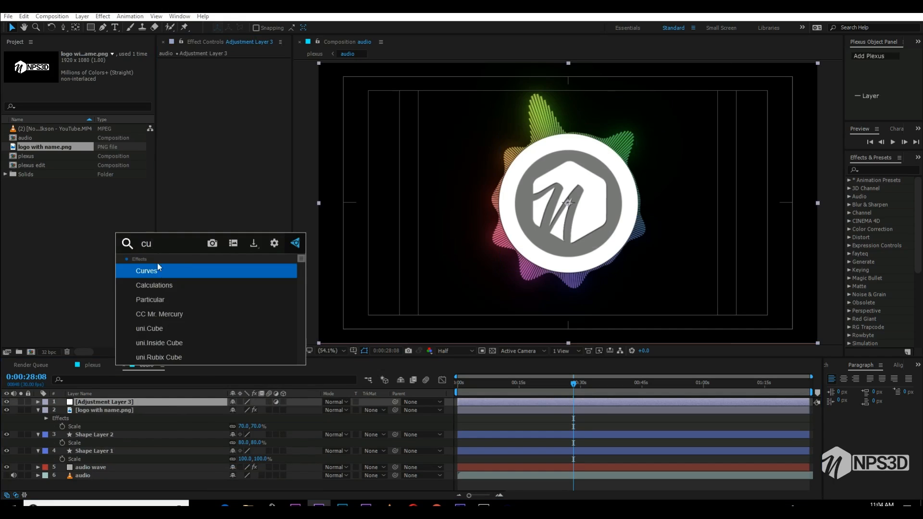
{"action": "left_click", "coordinate": [157, 268]}
{"action": "left_click_drag", "start_coordinate": [191, 207], "coordinate": [196, 210]}
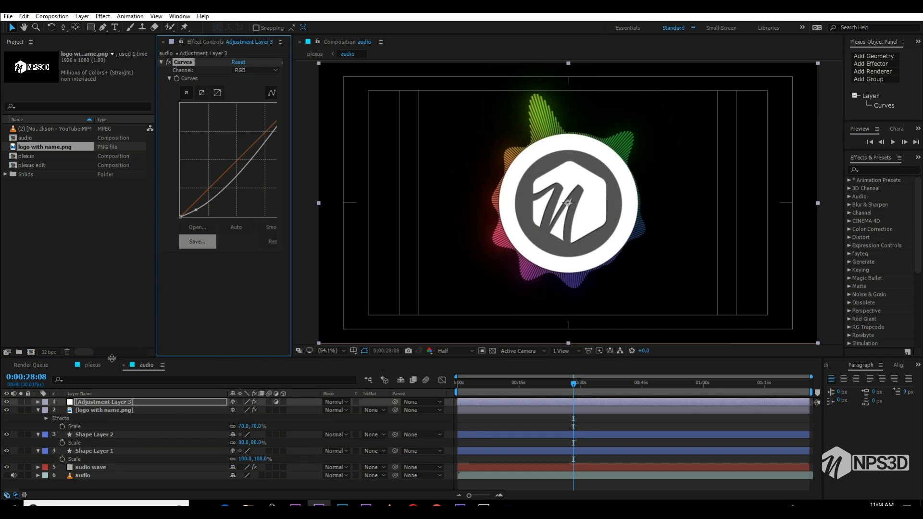
- Apply Drop Shadow with its default settings to the audio layer in the plexus composition and save the project
{"action": "left_click", "coordinate": [92, 364]}
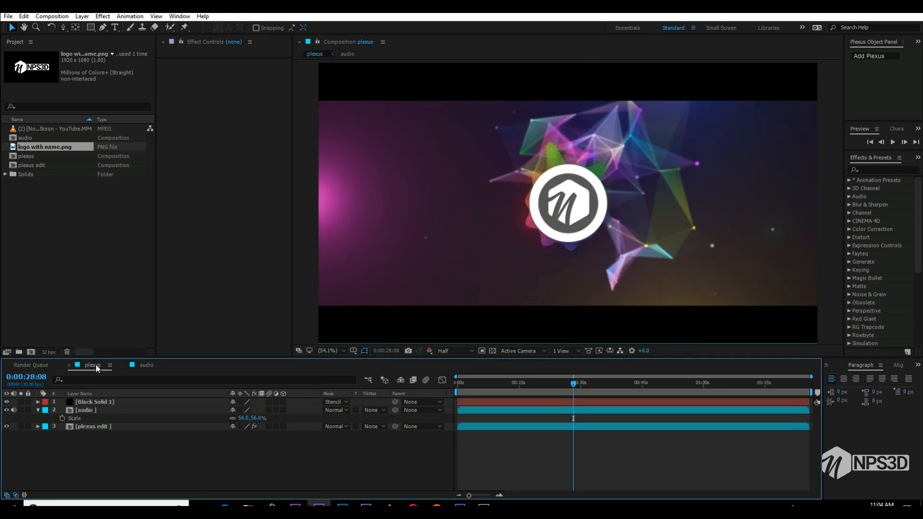
{"action": "left_click", "coordinate": [93, 409]}
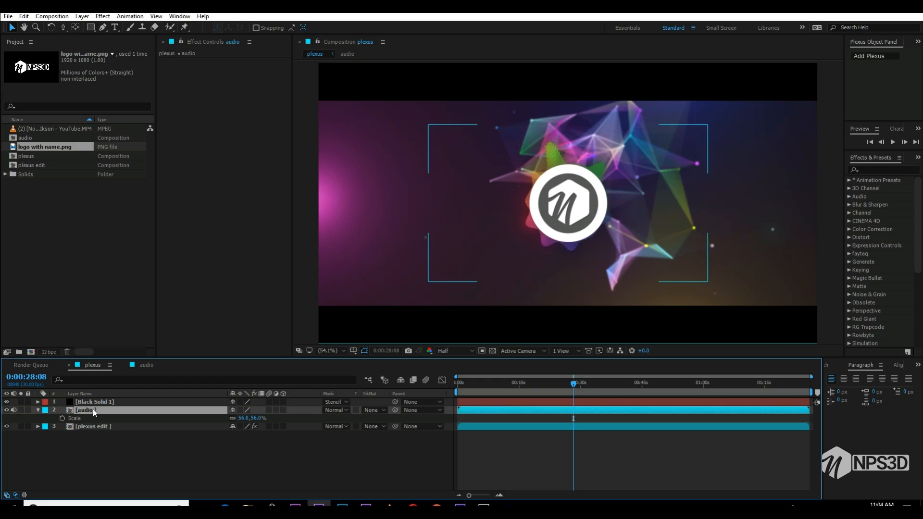
{"action": "key", "text": "ctrl+space"}
{"action": "type", "text": "drop"}
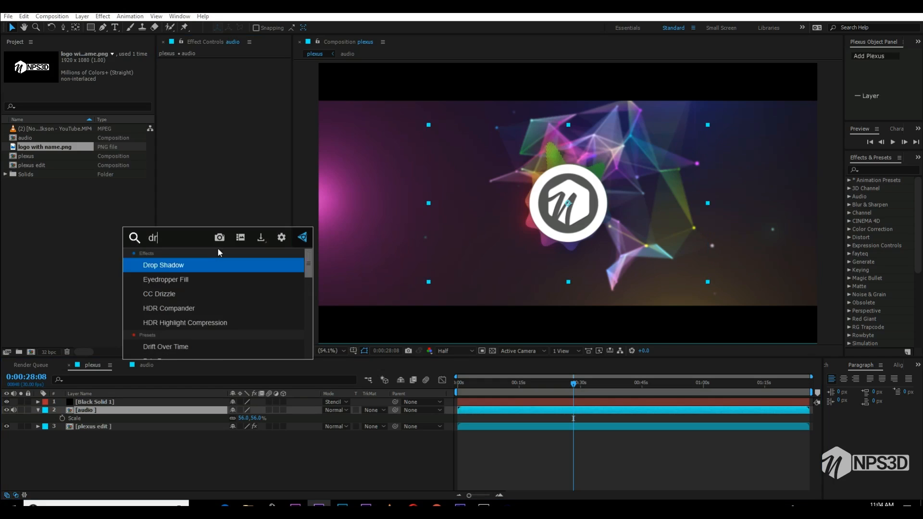
{"action": "left_click", "coordinate": [217, 263]}
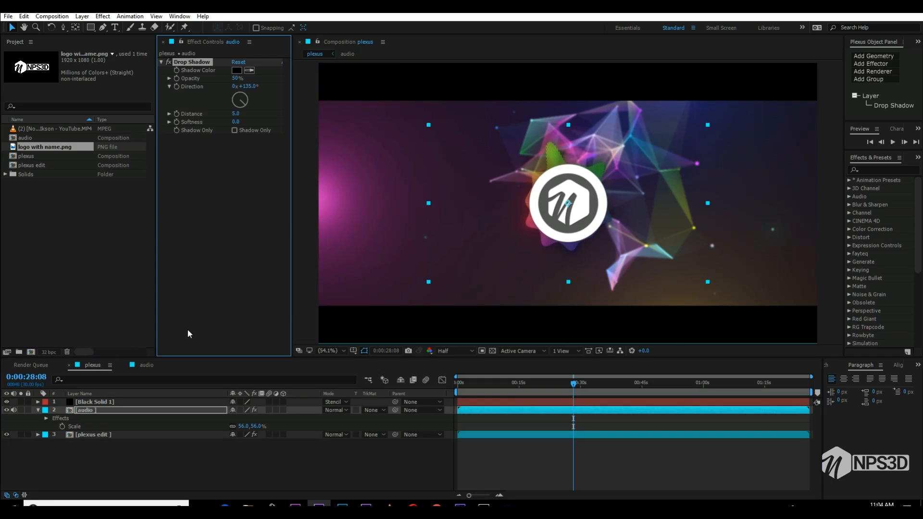
{"action": "left_click", "coordinate": [183, 477]}
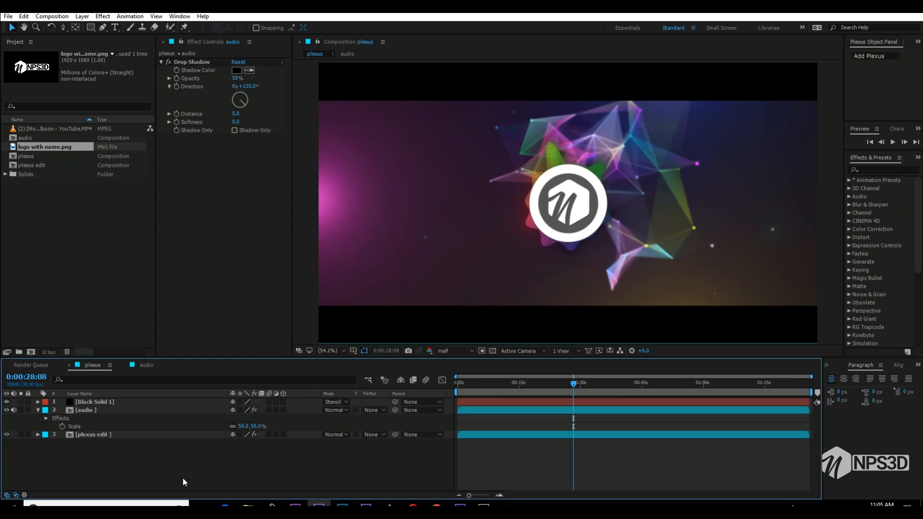
{"action": "key", "text": "ctrl+s"}
- Hide Shape Layer 1, the outer white circle, in the audio composition, and save the project from the plexus composition
{"action": "left_click", "coordinate": [137, 365]}
{"action": "left_click", "coordinate": [38, 418]}
{"action": "left_click", "coordinate": [38, 427]}
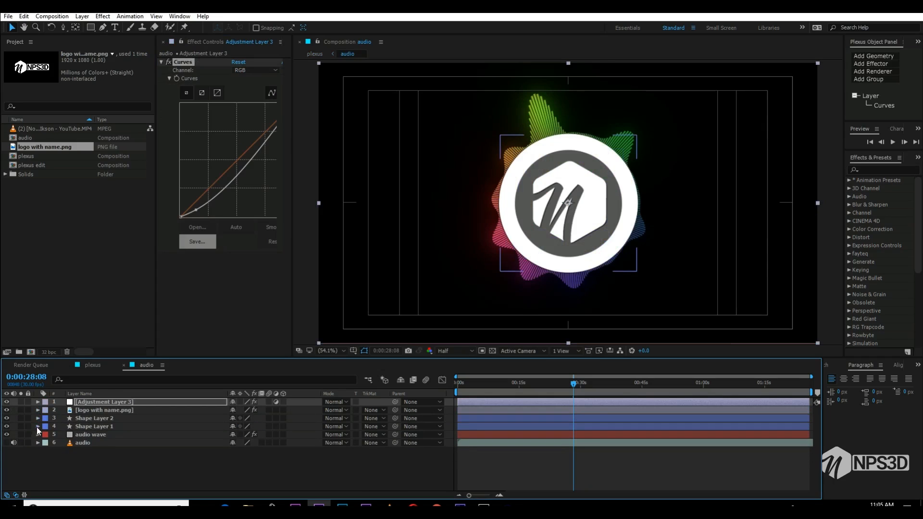
{"action": "left_click", "coordinate": [7, 419]}
{"action": "left_click", "coordinate": [6, 419]}
{"action": "left_click", "coordinate": [7, 426]}
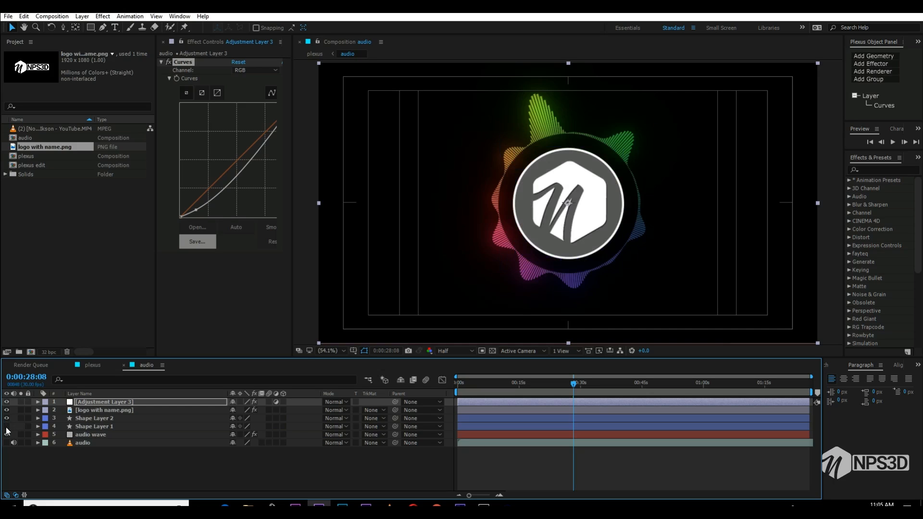
{"action": "left_click", "coordinate": [96, 365]}
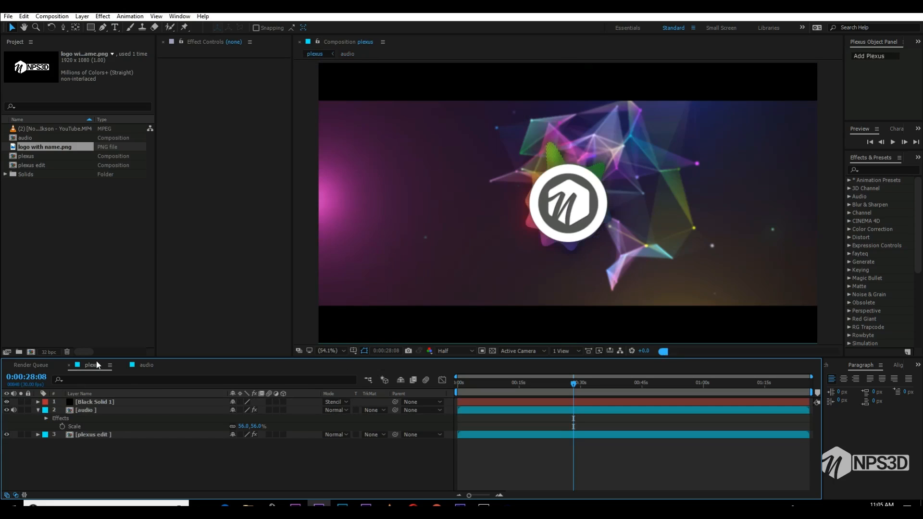
{"action": "key", "text": "ctrl+s"}
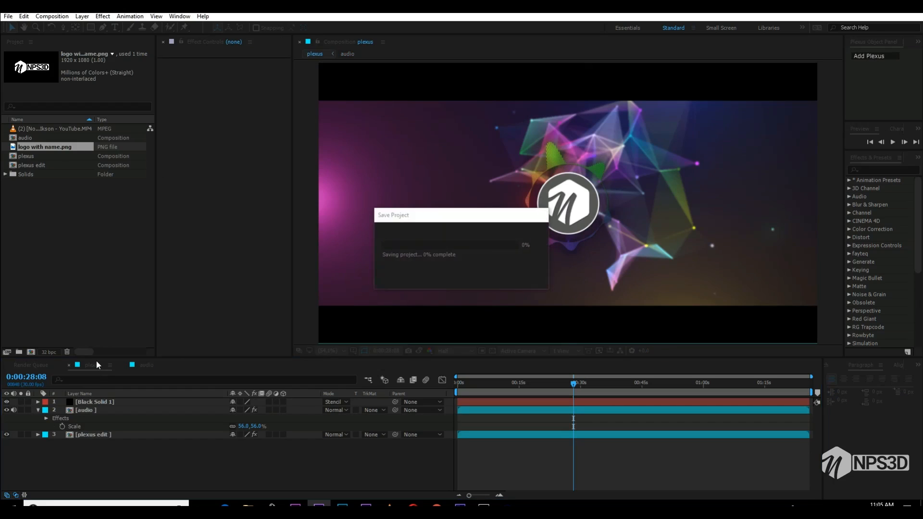
- Raise the upper part of the adjustment layer's RGB curve into an S shape in the audio composition and save the project
{"action": "left_click", "coordinate": [143, 369]}
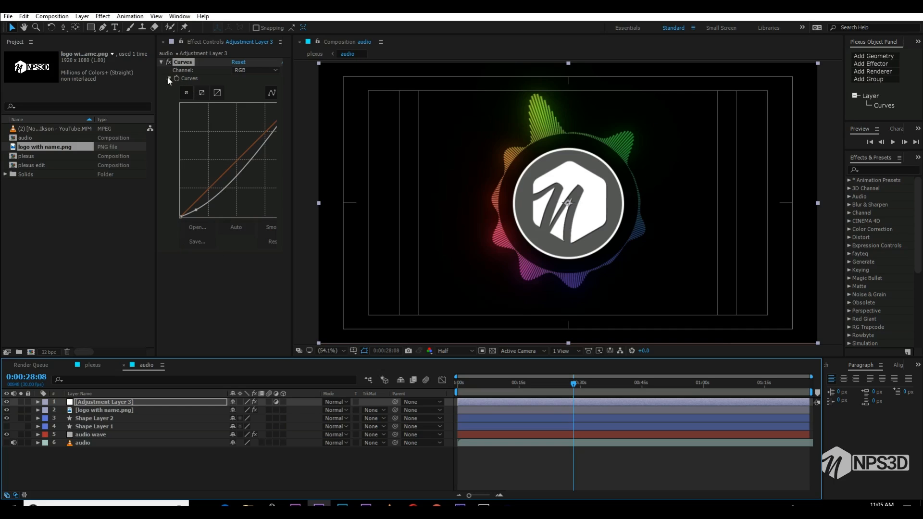
{"action": "left_click", "coordinate": [168, 61]}
{"action": "left_click", "coordinate": [167, 62]}
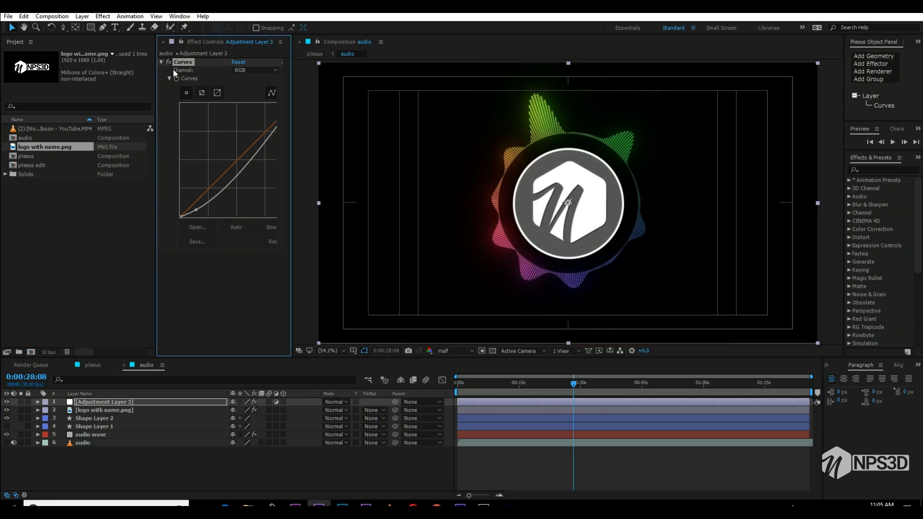
{"action": "left_click_drag", "start_coordinate": [264, 141], "coordinate": [250, 128]}
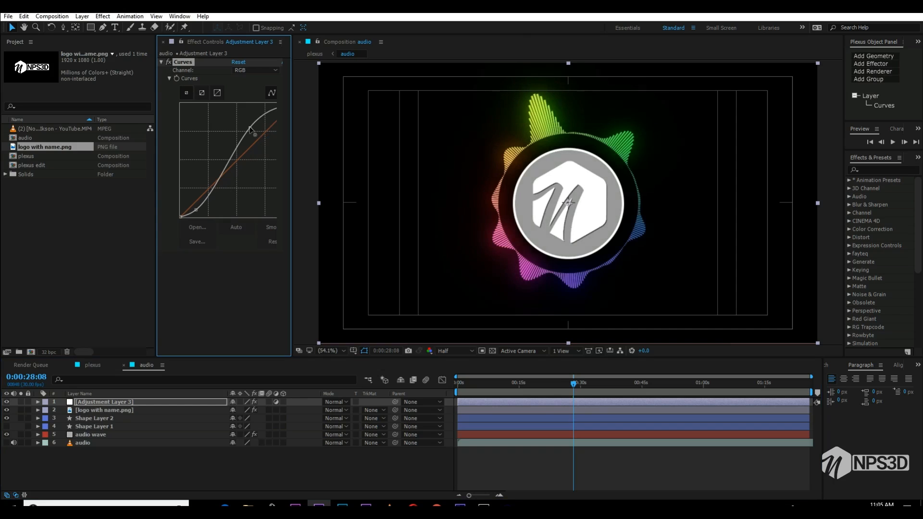
{"action": "left_click", "coordinate": [91, 365]}
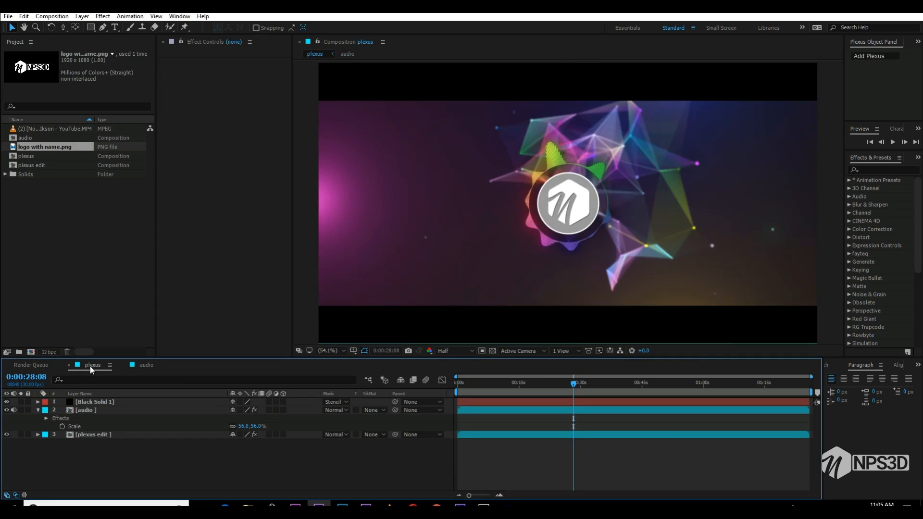
{"action": "key", "text": "ctrl+s"}
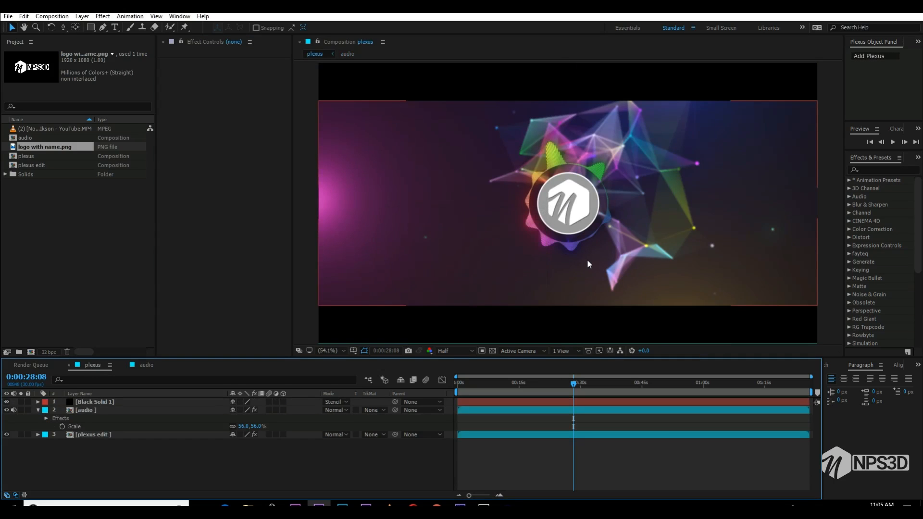
- Check the plexus composition at 0:00:43:09 and return to the audio composition
{"action": "left_click", "coordinate": [634, 382]}
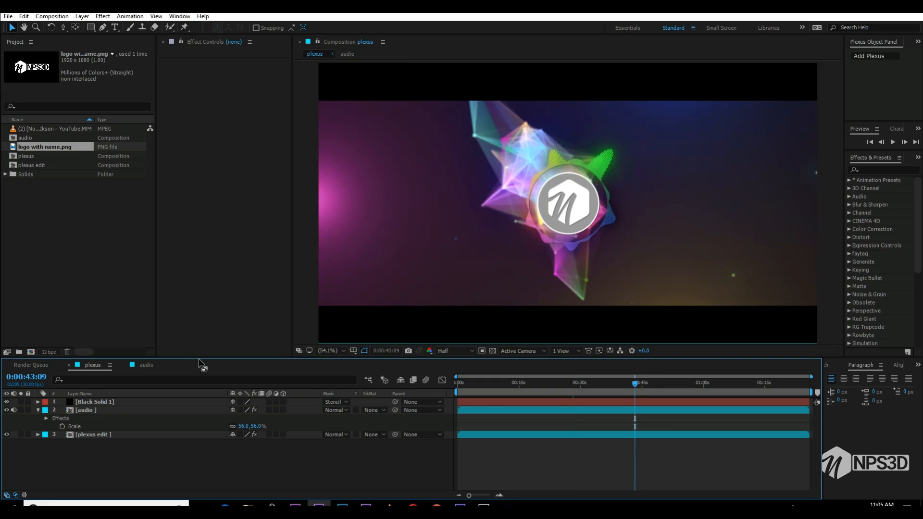
{"action": "left_click", "coordinate": [147, 366]}
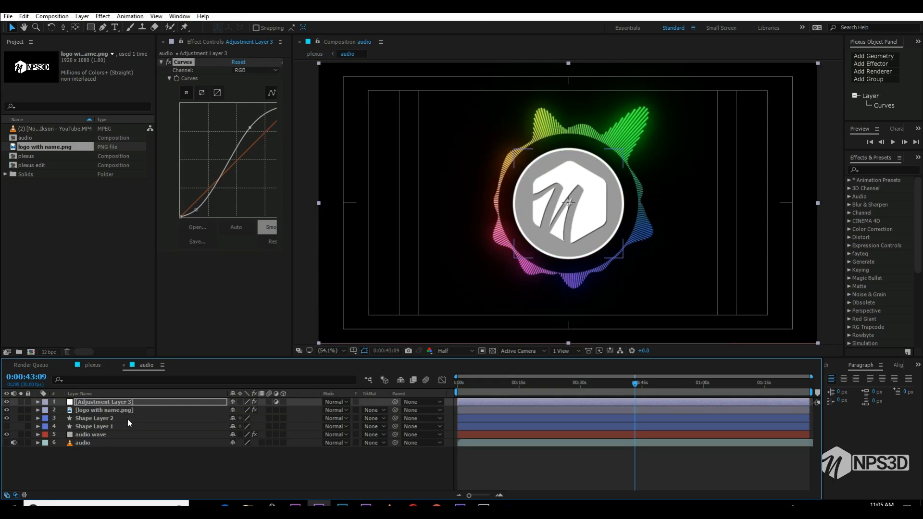
- Add a Transform effect to the audio wave layer and place it between Polar Coordinates and 4-Color Gradient
{"action": "left_click", "coordinate": [97, 435]}
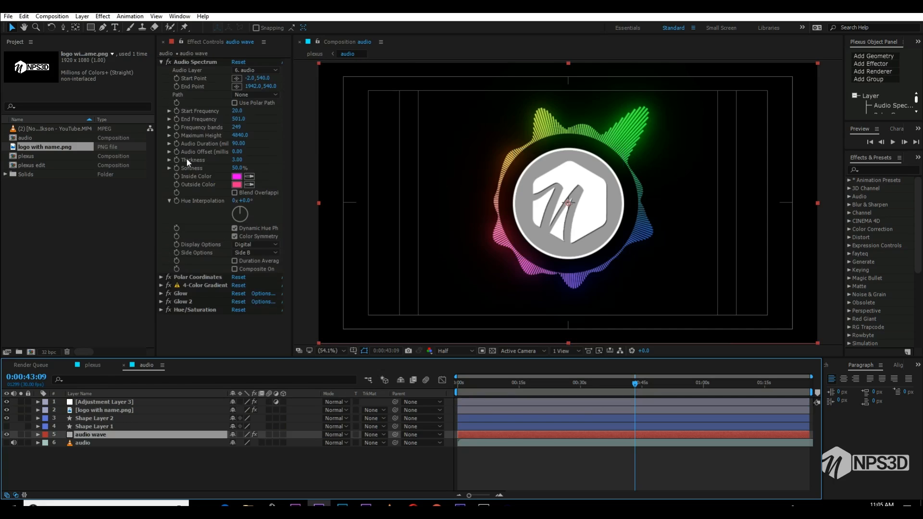
{"action": "left_click", "coordinate": [161, 62]}
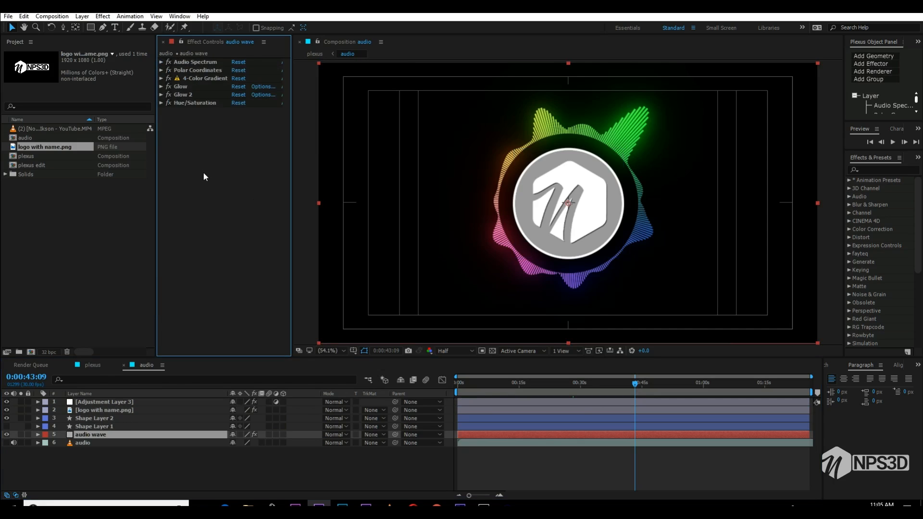
{"action": "key", "text": "ctrl+space"}
{"action": "type", "text": "tra"}
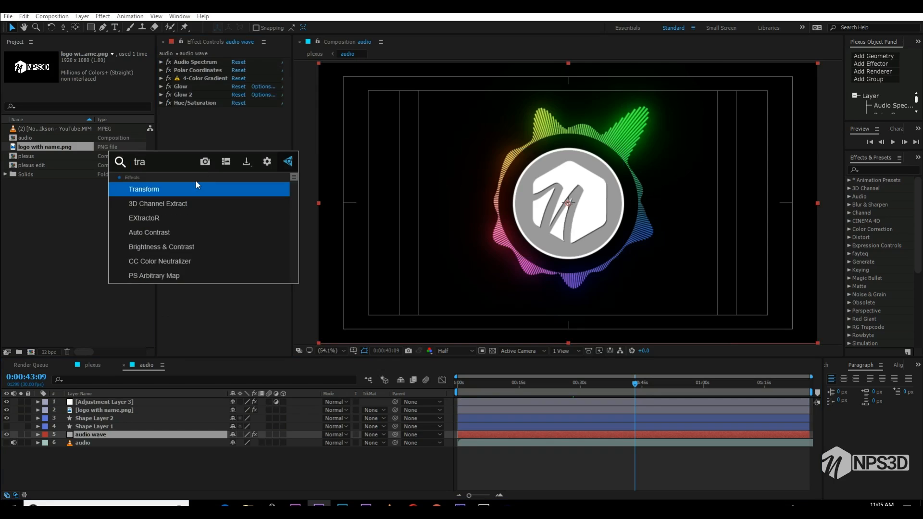
{"action": "left_click", "coordinate": [182, 189]}
{"action": "left_click_drag", "start_coordinate": [178, 111], "coordinate": [207, 73]}
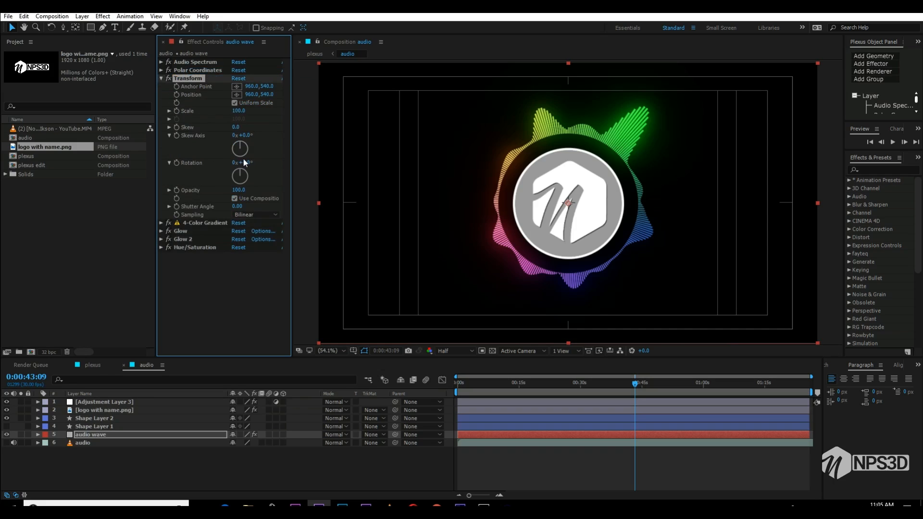
- Keyframe the audio wave's Transform rotation from 0x+92° at 0:00:00:00 to 12x+92° at the composition's end, 0:01:25:29
{"action": "left_click_drag", "start_coordinate": [251, 163], "coordinate": [282, 155]}
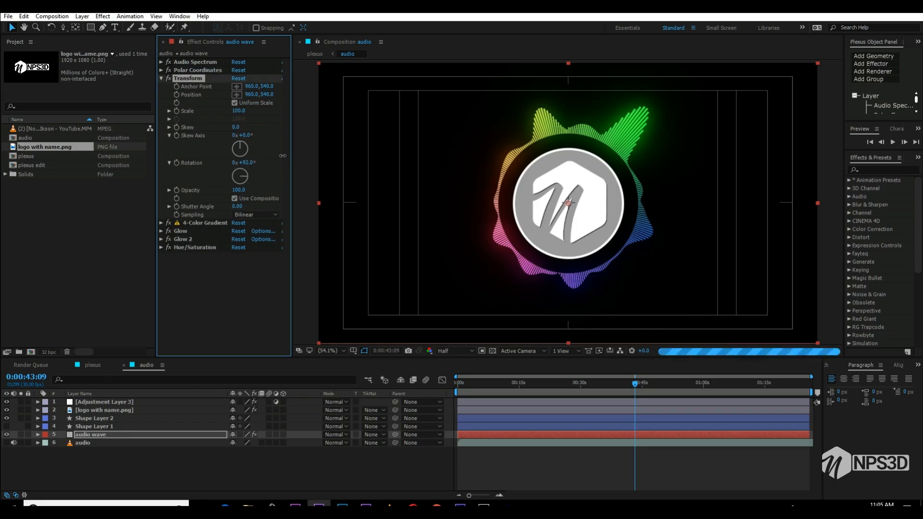
{"action": "left_click_drag", "start_coordinate": [642, 383], "coordinate": [382, 398]}
{"action": "left_click", "coordinate": [176, 163]}
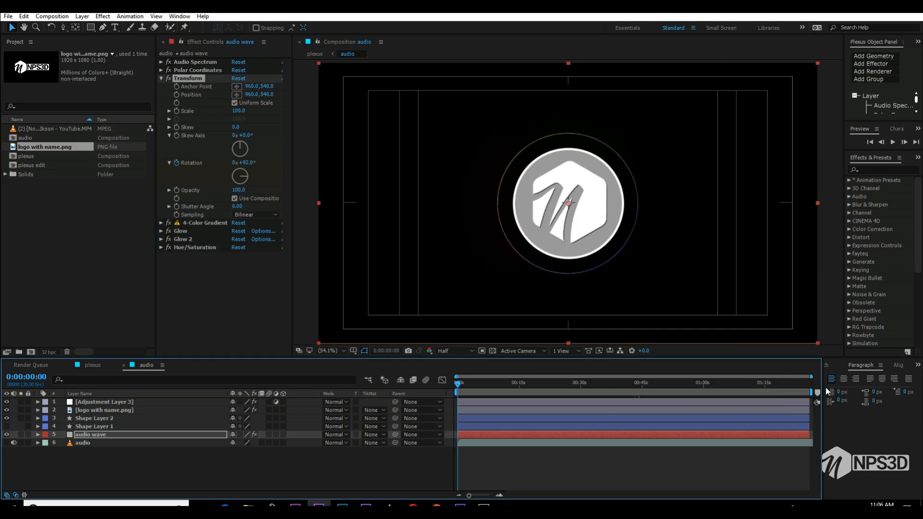
{"action": "left_click_drag", "start_coordinate": [802, 382], "coordinate": [816, 382]}
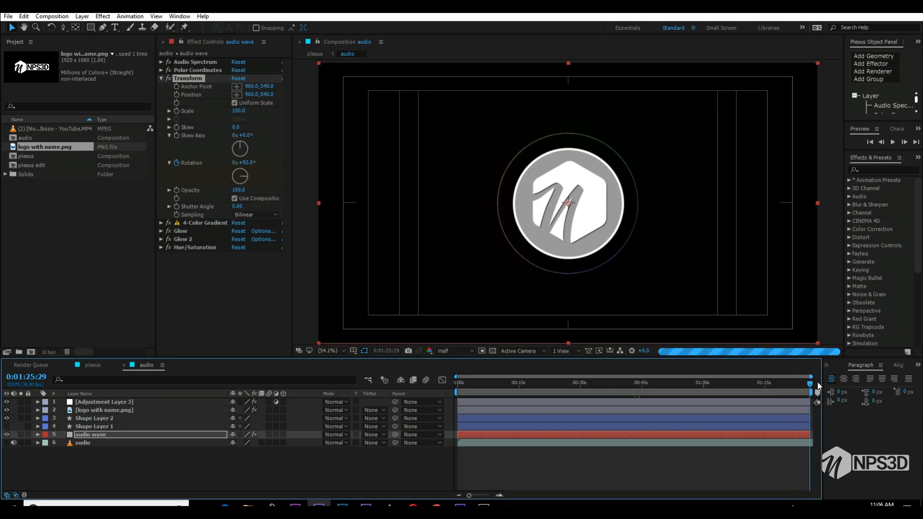
{"action": "left_click", "coordinate": [234, 162]}
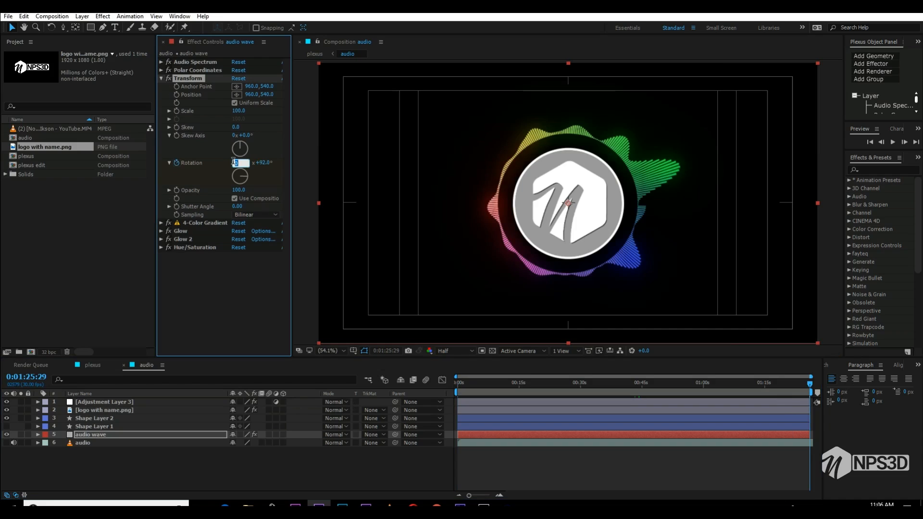
{"action": "type", "text": "12"}
{"action": "key", "text": "Return"}
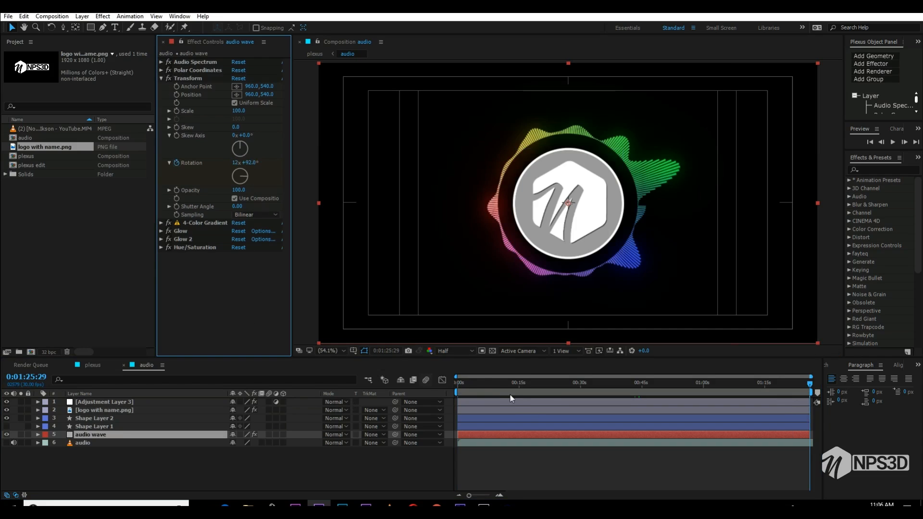
- Preview the rotating spectrum at Quarter resolution from the start and from 0:00:15:18
{"action": "left_click", "coordinate": [443, 352]}
{"action": "left_click", "coordinate": [471, 399]}
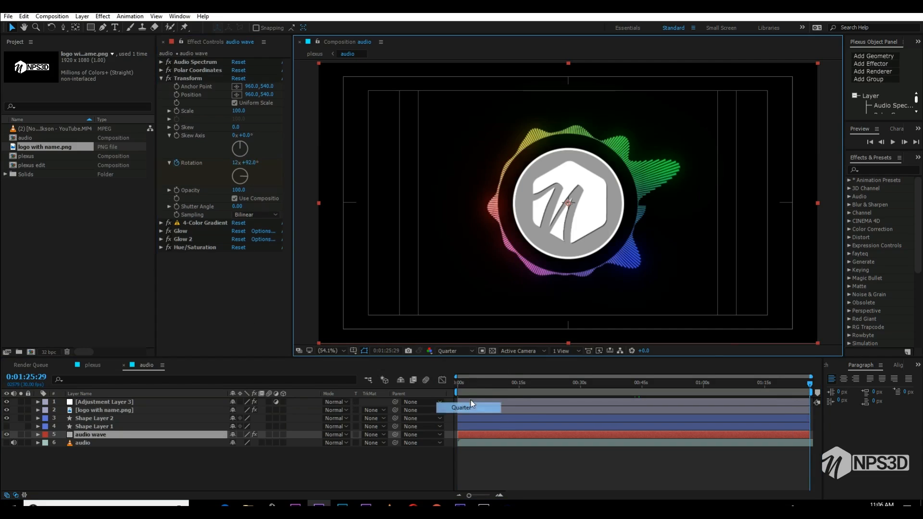
{"action": "key", "text": "space"}
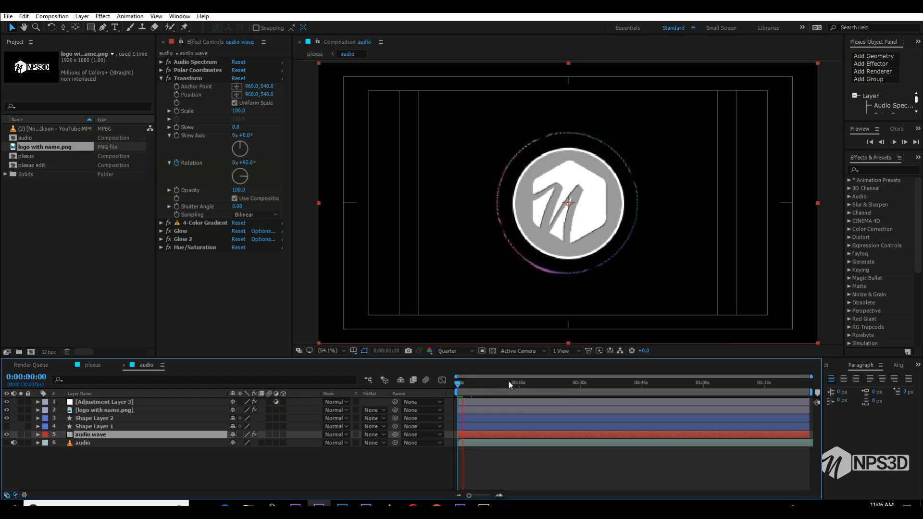
{"action": "left_click", "coordinate": [522, 382]}
{"action": "key", "text": "space"}
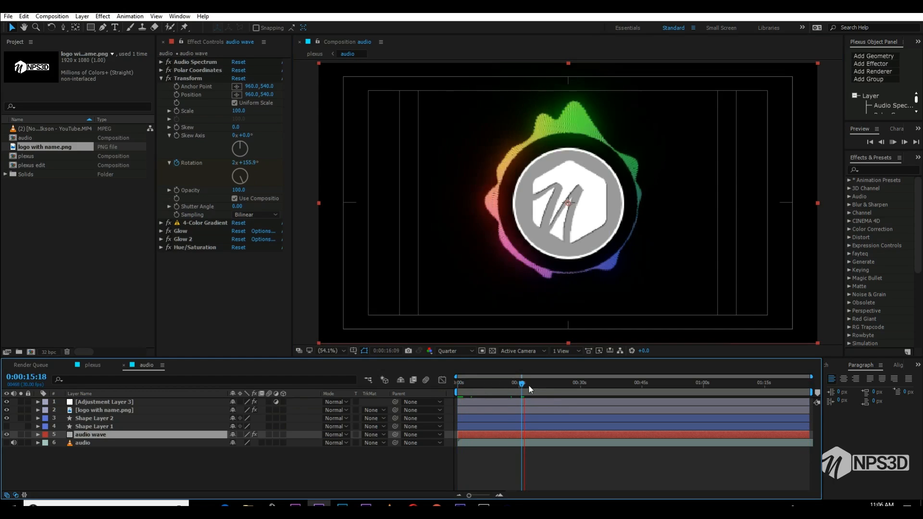
{"action": "key", "text": "space"}
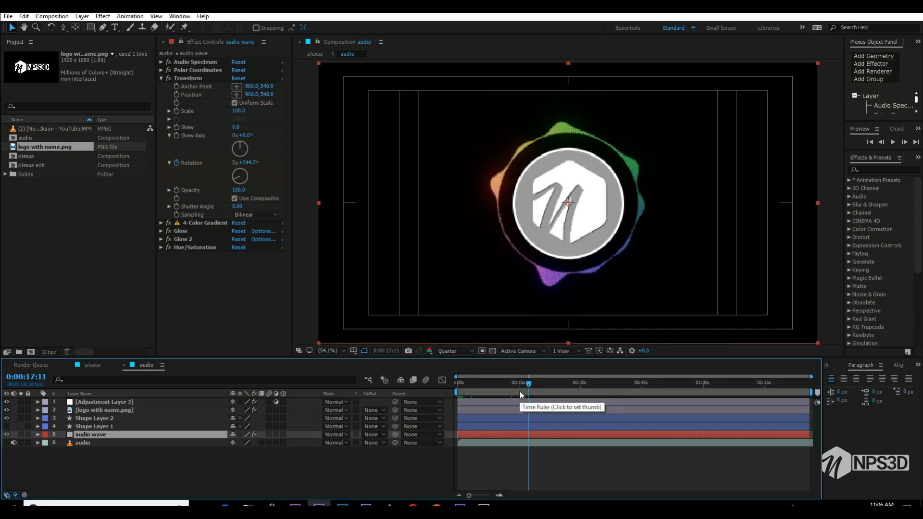
- Collapse the audio layer's properties in the plexus composition and check the frame at 0:00:13:11
{"action": "left_click", "coordinate": [94, 366]}
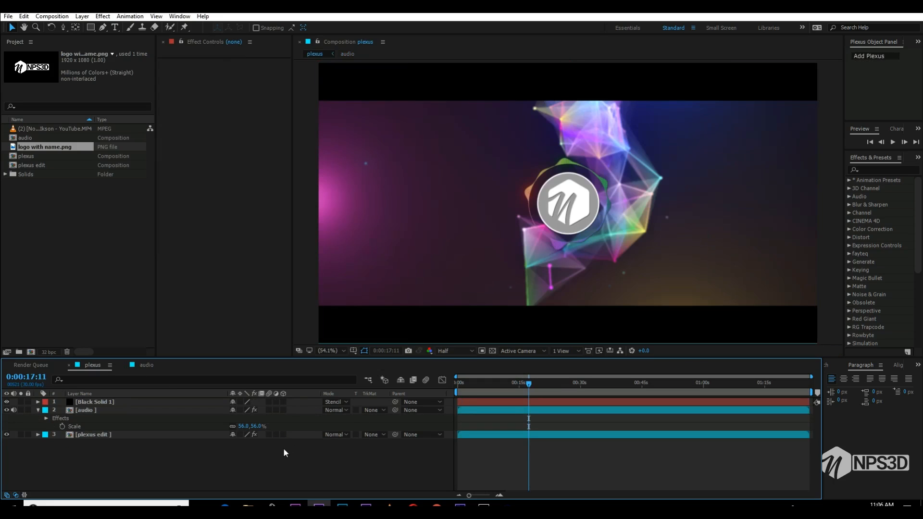
{"action": "left_click", "coordinate": [38, 409]}
{"action": "left_click", "coordinate": [513, 384]}
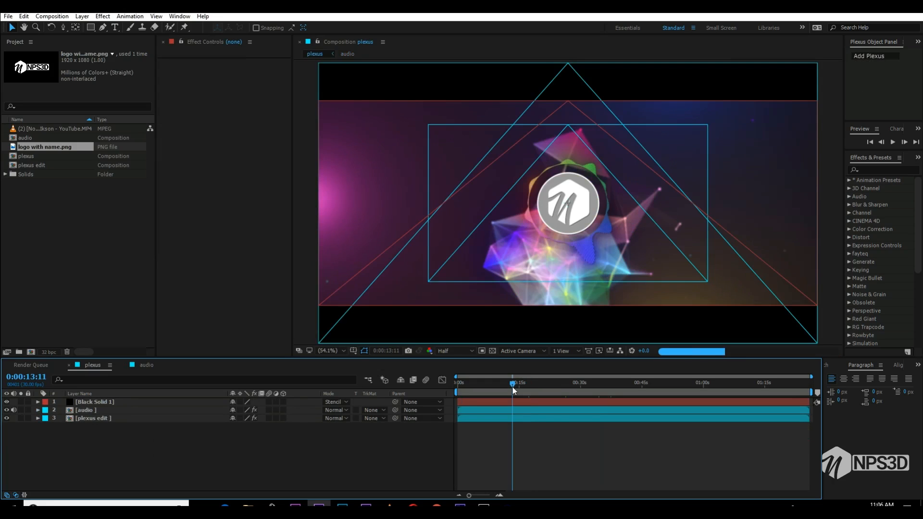
- Compare the plexus edit layer with and without Fast Blur, briefly hiding the audio layer, and check frames at 0:00:05:22 and 0:00:11:01
{"action": "left_click", "coordinate": [87, 418]}
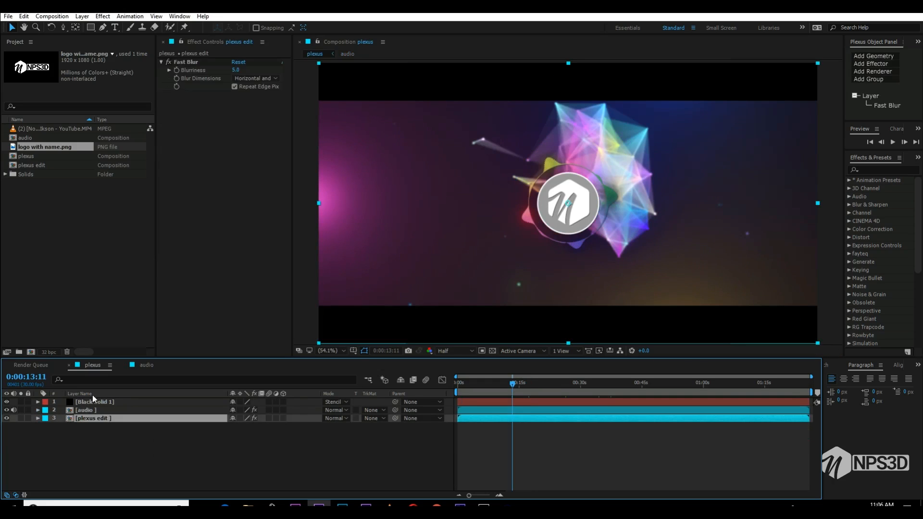
{"action": "left_click", "coordinate": [170, 64]}
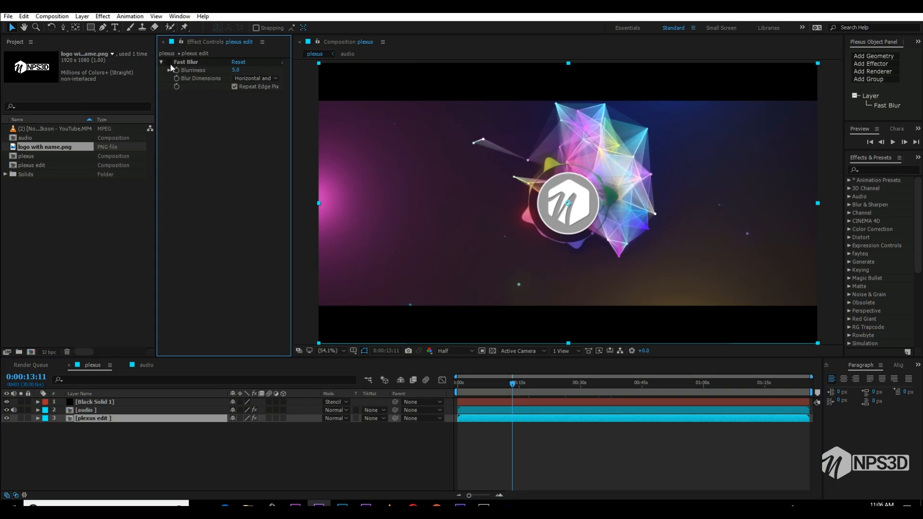
{"action": "left_click", "coordinate": [6, 410]}
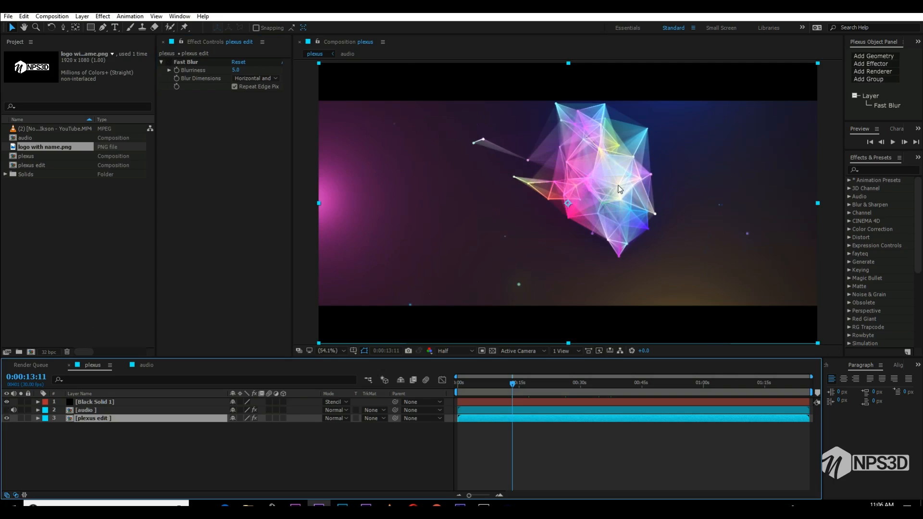
{"action": "left_click", "coordinate": [6, 410]}
{"action": "left_click", "coordinate": [168, 63]}
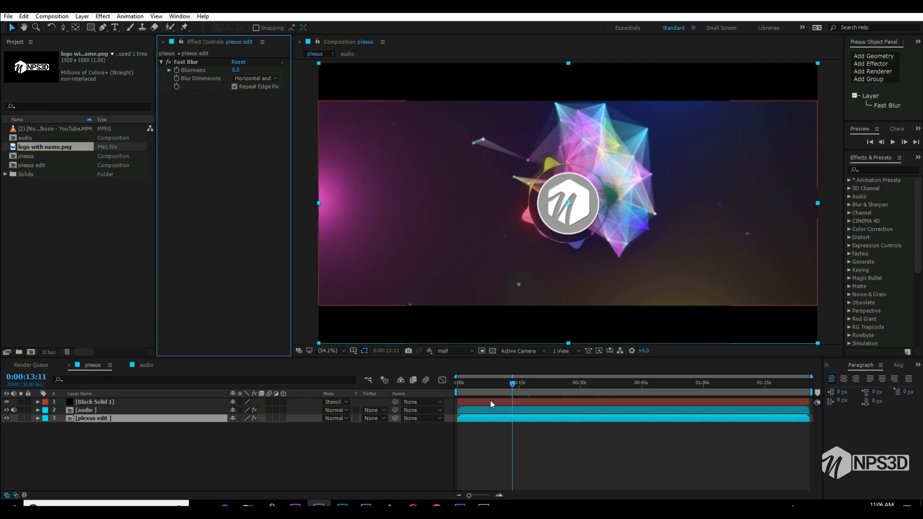
{"action": "left_click", "coordinate": [481, 390]}
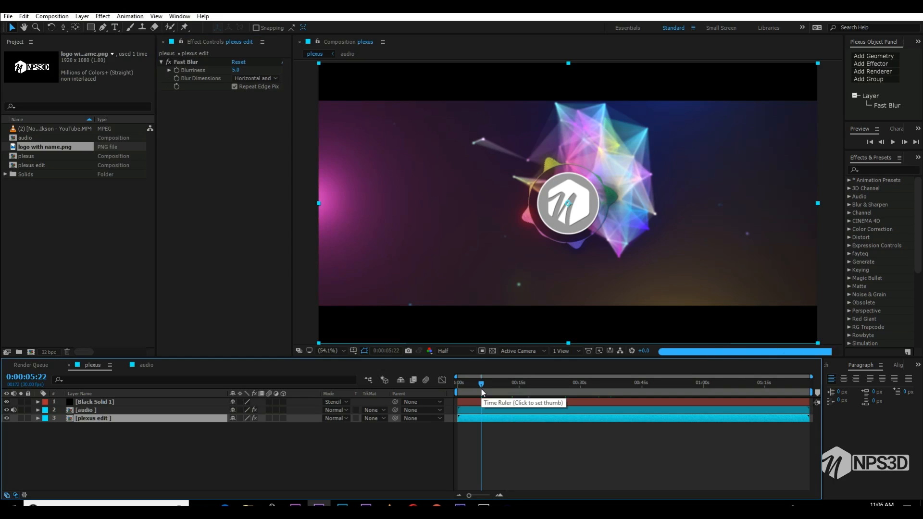
{"action": "left_click", "coordinate": [503, 390]}
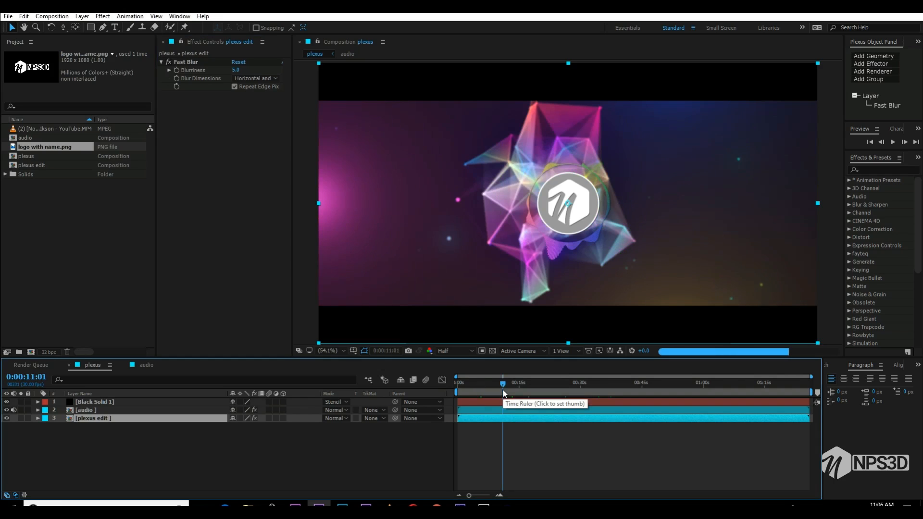